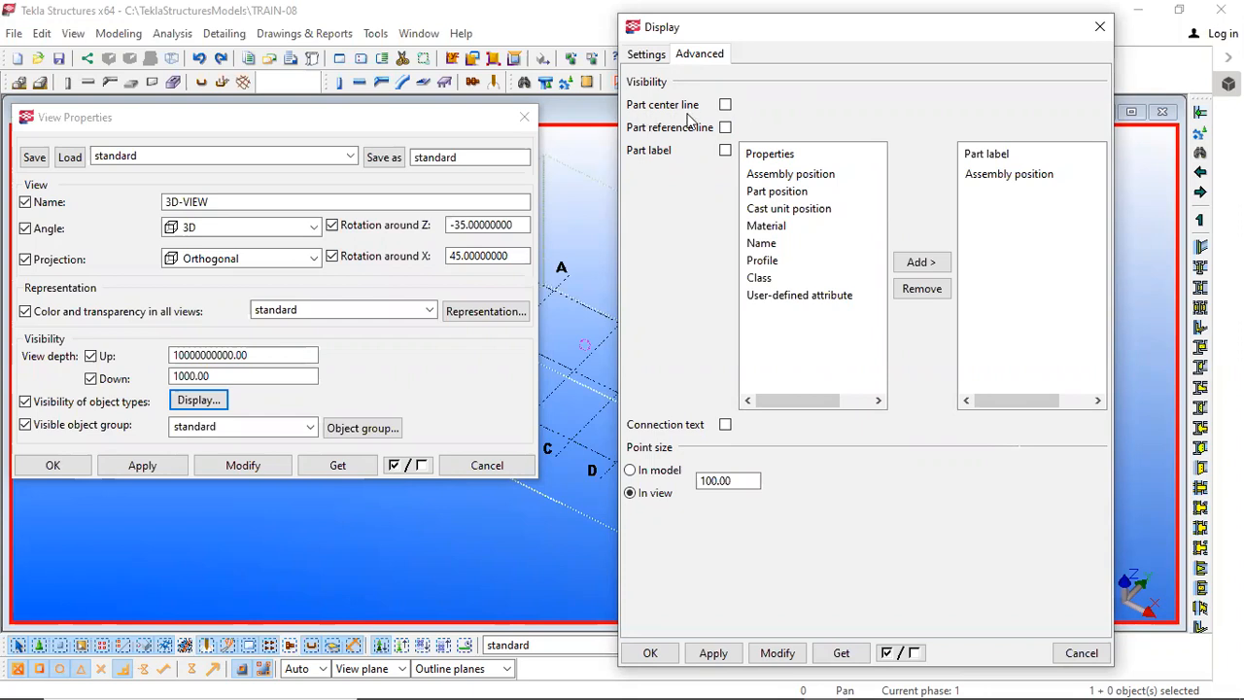
Step: Find and open Paint with a blank canvas, minimizing the File Explorer window that covers it
{"action": "mouse_move", "coordinate": [400, 680]}
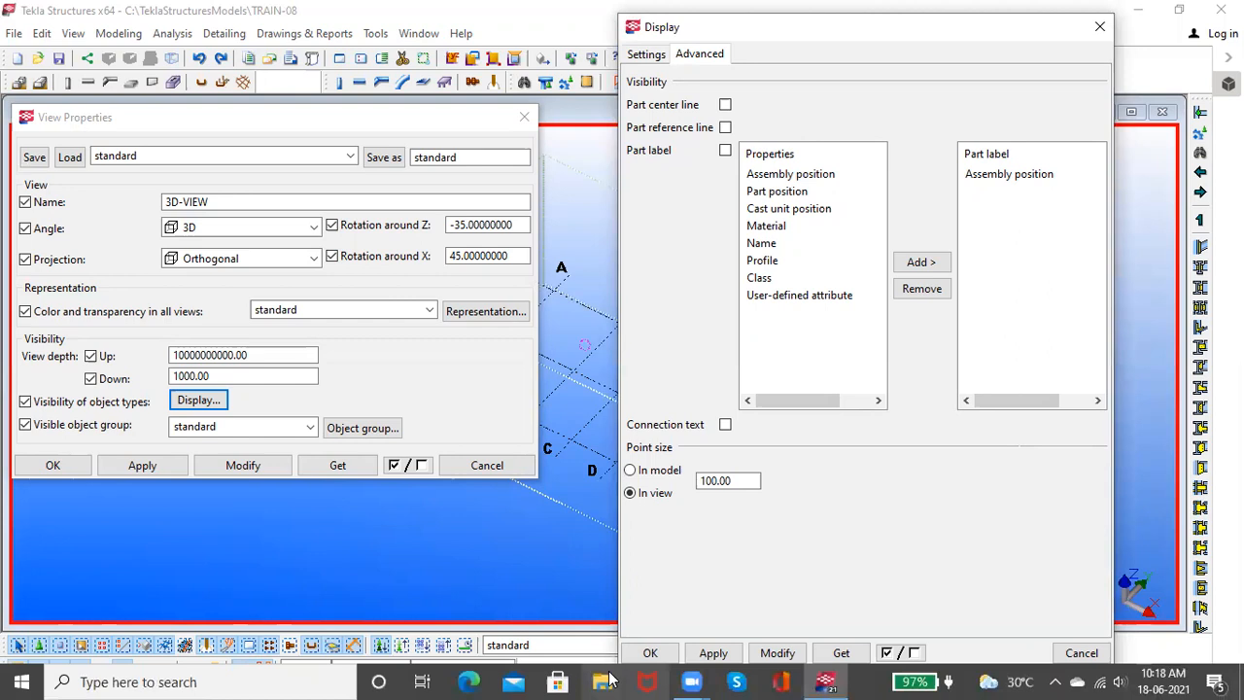
{"action": "left_click", "coordinate": [263, 680]}
{"action": "type", "text": "paint"}
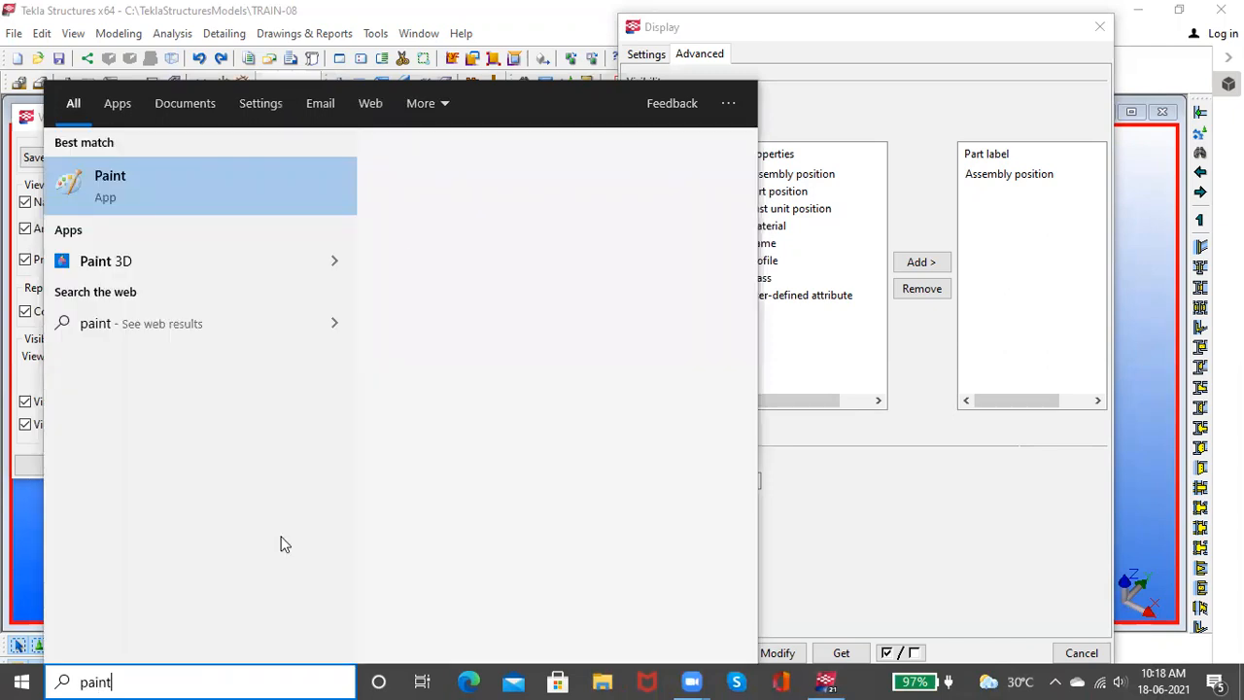
{"action": "left_click", "coordinate": [233, 211]}
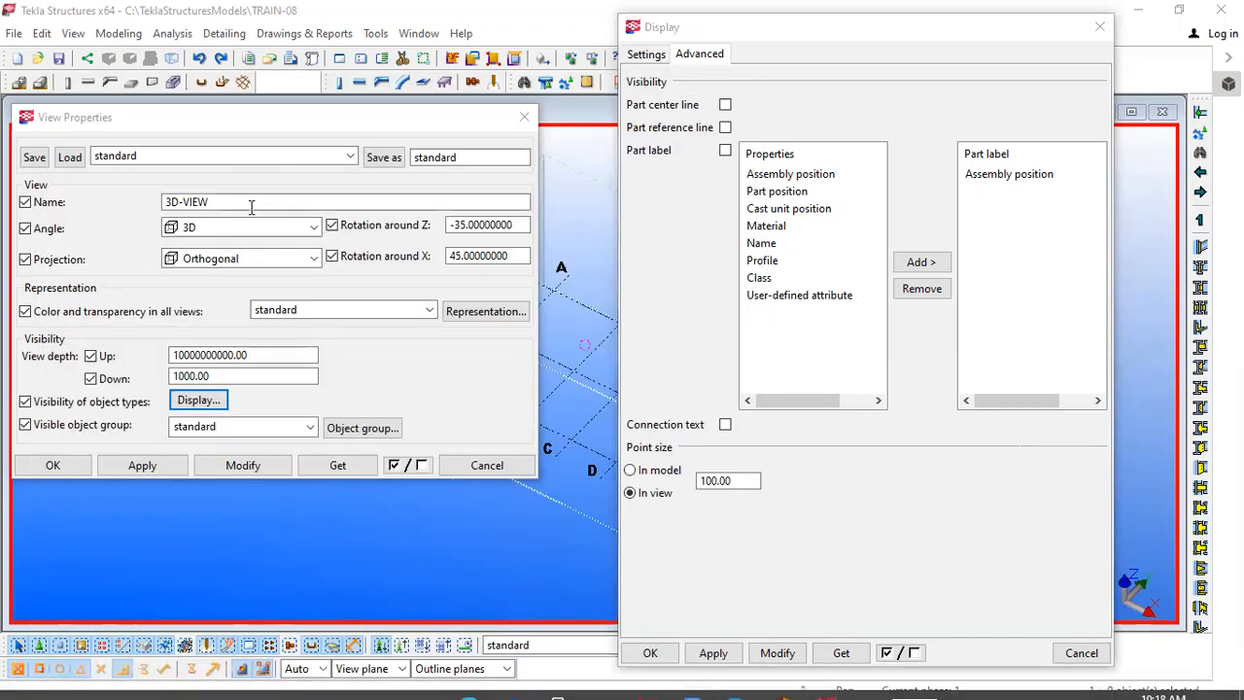
{"action": "key", "text": "super+e"}
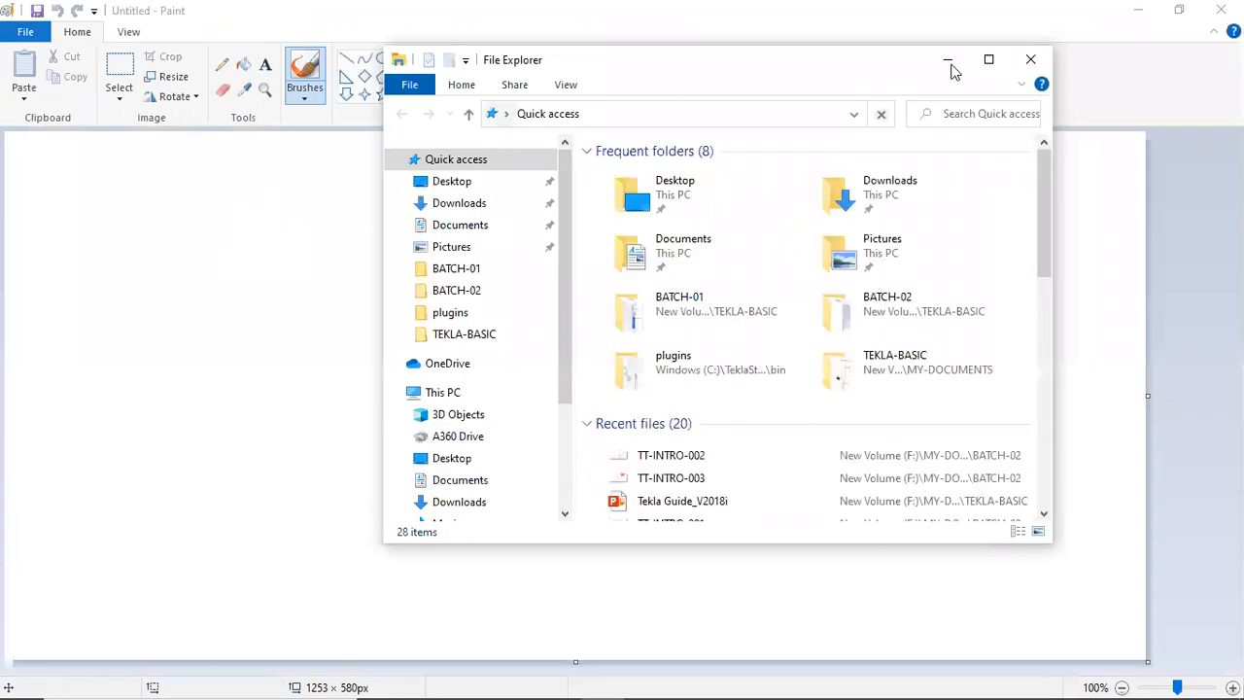
{"action": "left_click", "coordinate": [378, 99]}
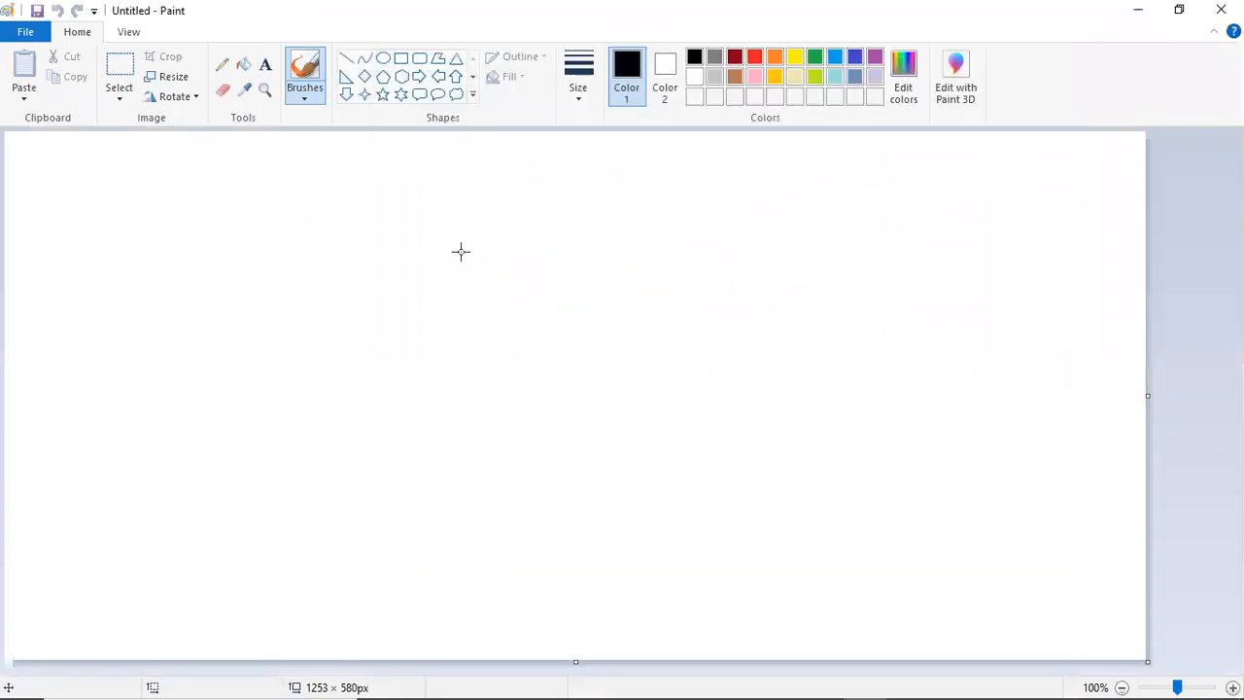
Step: Draw an I-beam cross-section from three rectangles: a horizontal top flange, a thin vertical web and a horizontal bottom flange
{"action": "mouse_move", "coordinate": [451, 246]}
{"action": "left_mouse_down"}
{"action": "mouse_move", "coordinate": [569, 282]}
{"action": "mouse_move", "coordinate": [645, 271]}
{"action": "left_mouse_up"}
{"action": "left_click", "coordinate": [622, 323]}
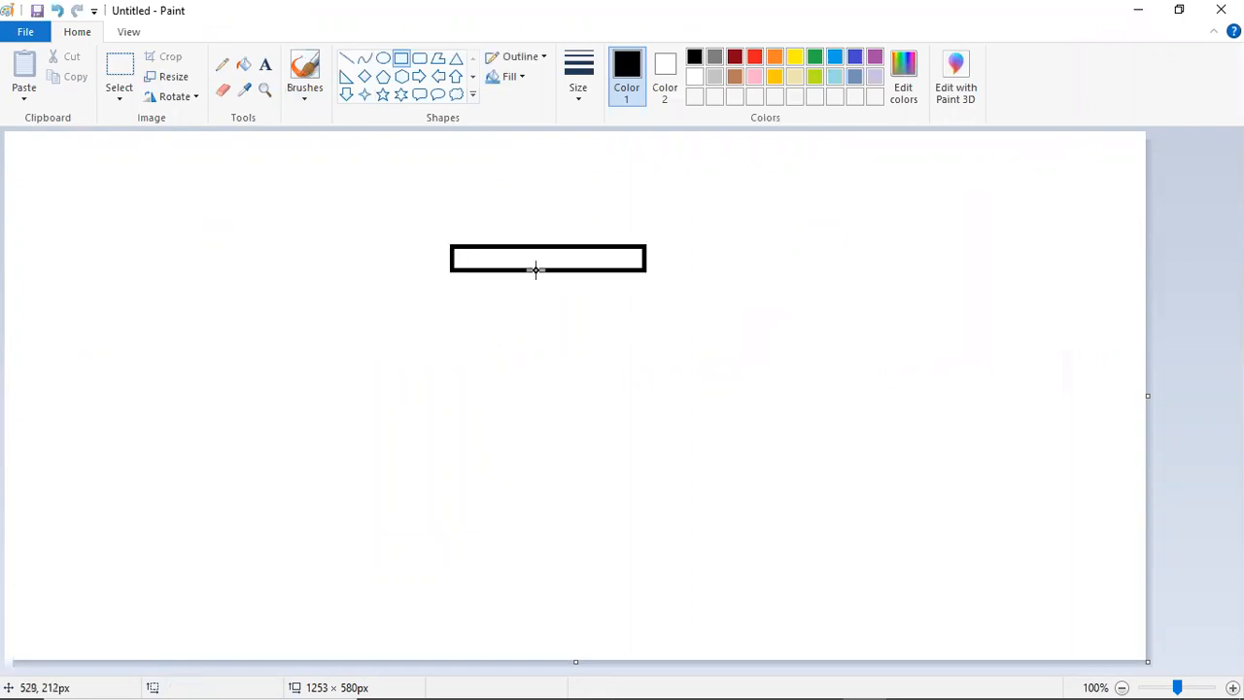
{"action": "left_click_drag", "start_coordinate": [534, 271], "coordinate": [572, 387]}
{"action": "left_click_drag", "start_coordinate": [550, 440], "coordinate": [554, 441]}
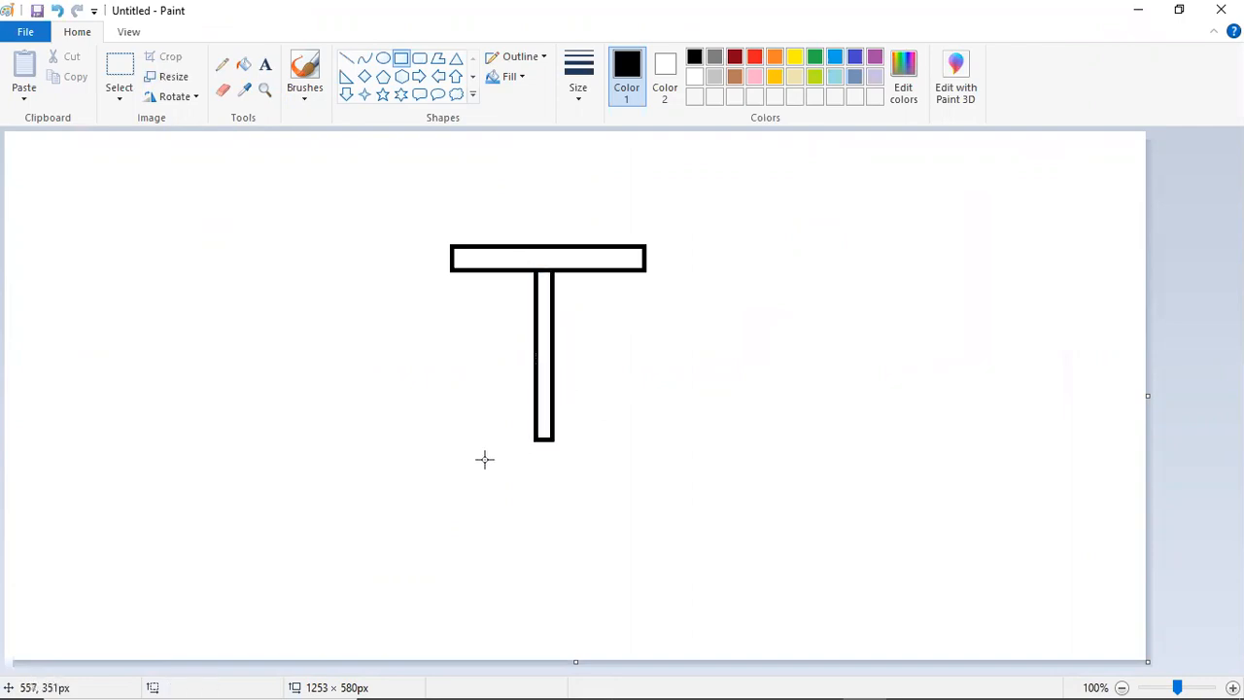
{"action": "left_click_drag", "start_coordinate": [444, 462], "coordinate": [647, 440]}
{"action": "left_click", "coordinate": [641, 351]}
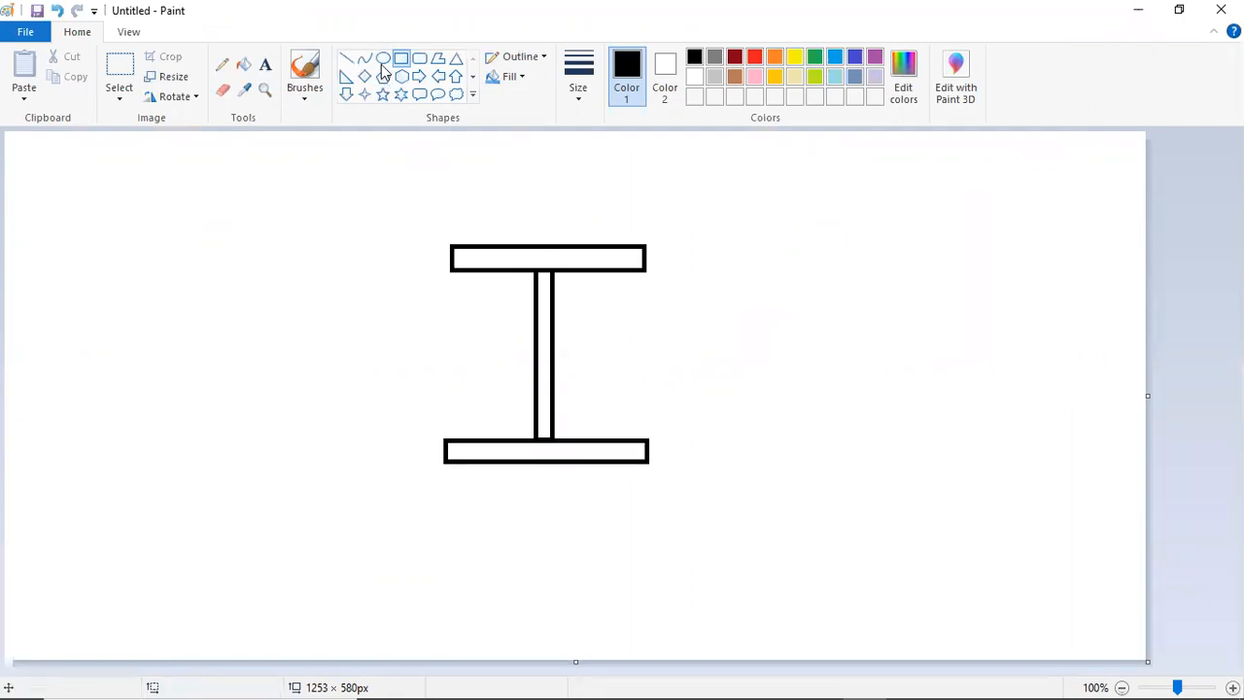
Step: Draw a small circle at the middle of the web to mark the section's centre
{"action": "left_click", "coordinate": [347, 60]}
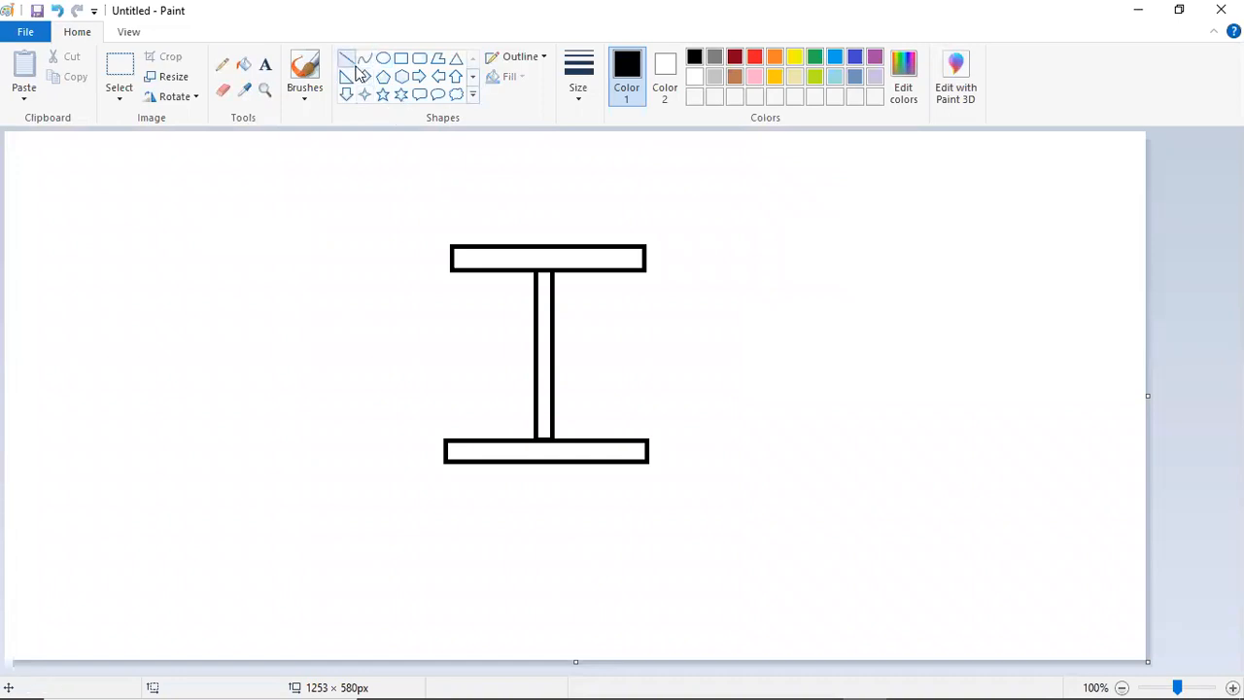
{"action": "left_click", "coordinate": [383, 58]}
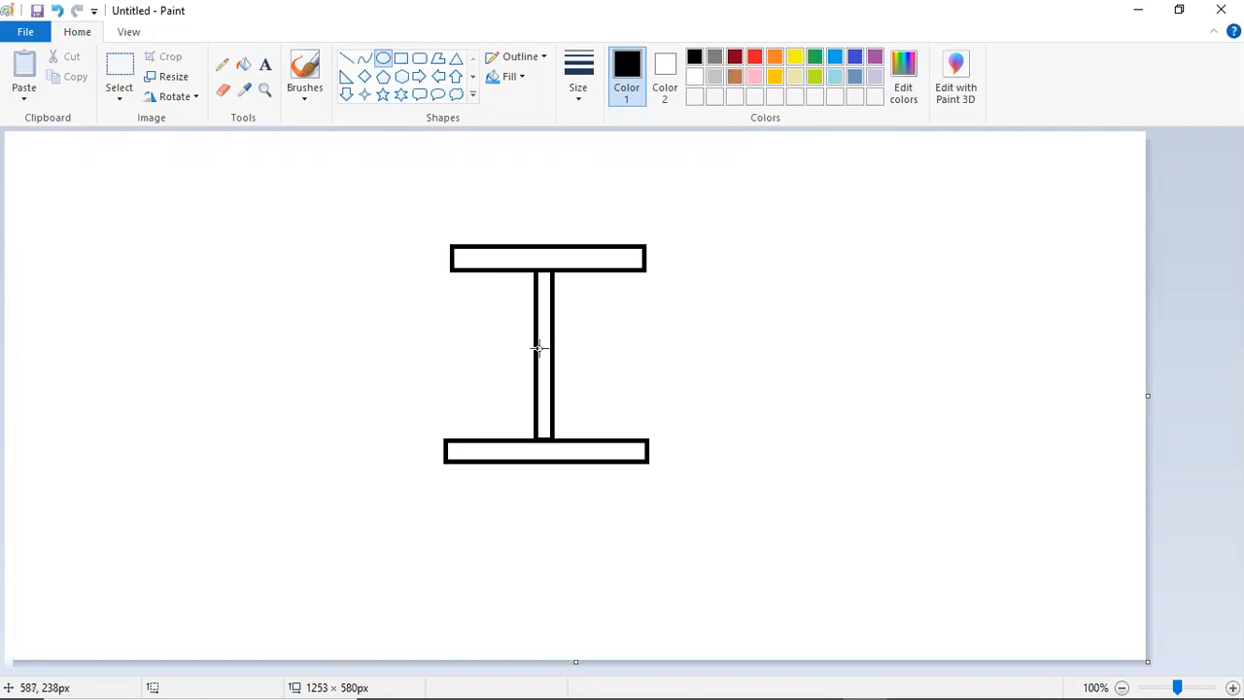
{"action": "left_click_drag", "start_coordinate": [537, 348], "coordinate": [547, 356]}
{"action": "left_click", "coordinate": [583, 341]}
Step: Draw a small circle at the middle of the top flange's upper edge
{"action": "mouse_move", "coordinate": [656, 680]}
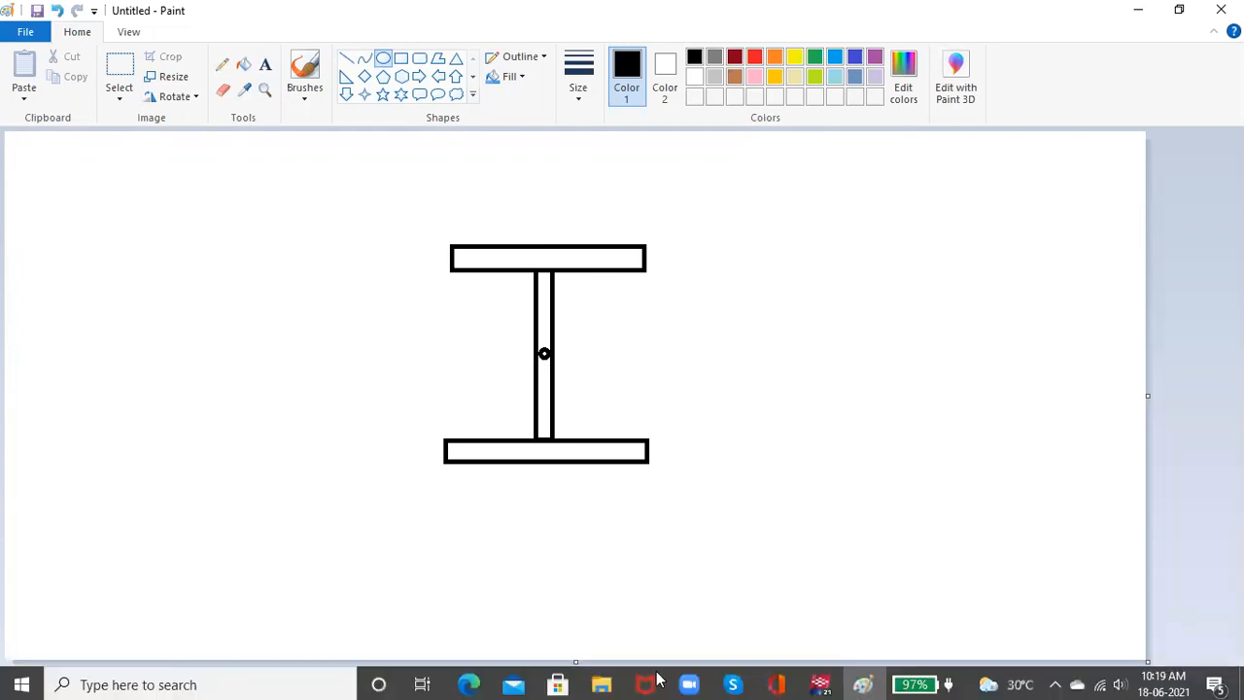
{"action": "left_click", "coordinate": [819, 684]}
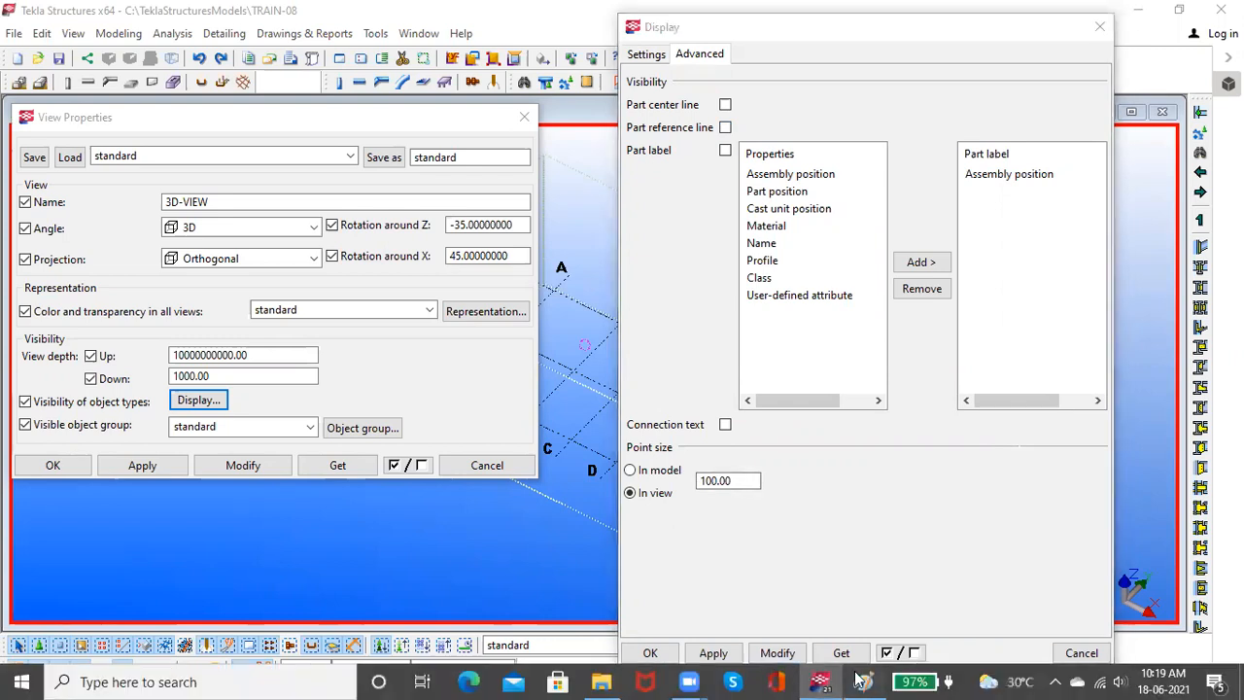
{"action": "left_click", "coordinate": [862, 681]}
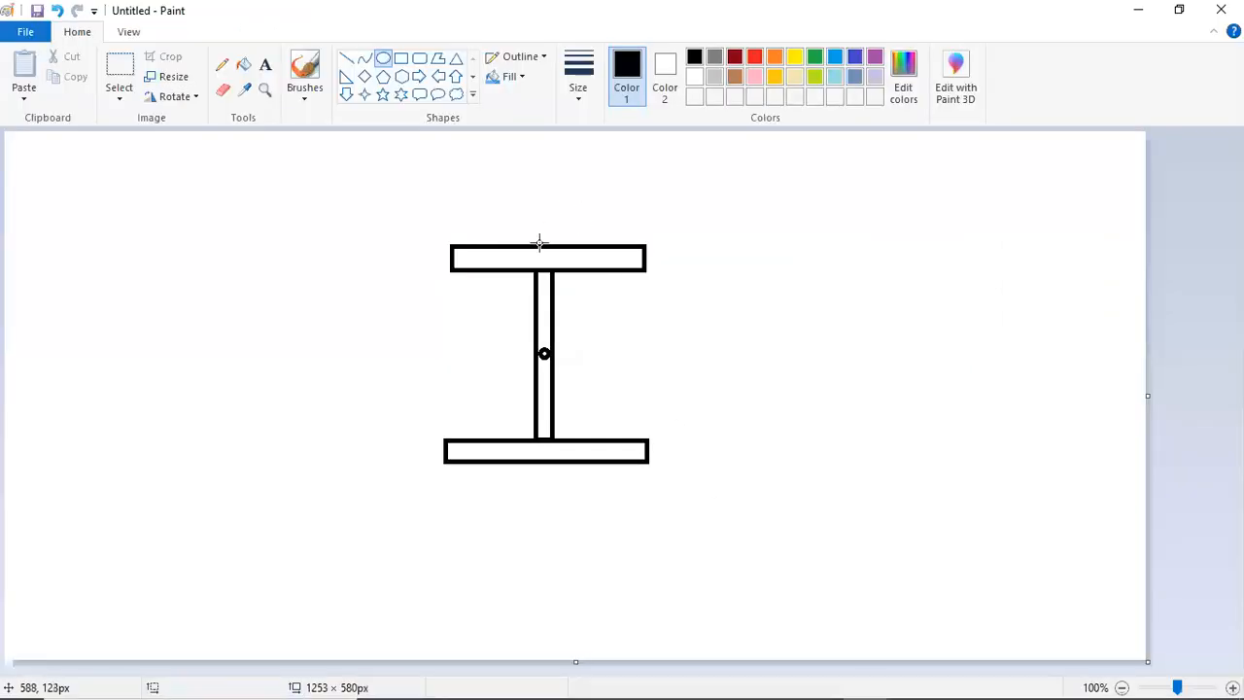
{"action": "left_click_drag", "start_coordinate": [540, 240], "coordinate": [549, 250]}
{"action": "left_click", "coordinate": [592, 233]}
Step: Draw a bent leader line from the top flange's upper edge and label it "Flange"
{"action": "left_click", "coordinate": [346, 58]}
{"action": "left_click_drag", "start_coordinate": [617, 244], "coordinate": [654, 207]}
{"action": "left_click", "coordinate": [686, 208]}
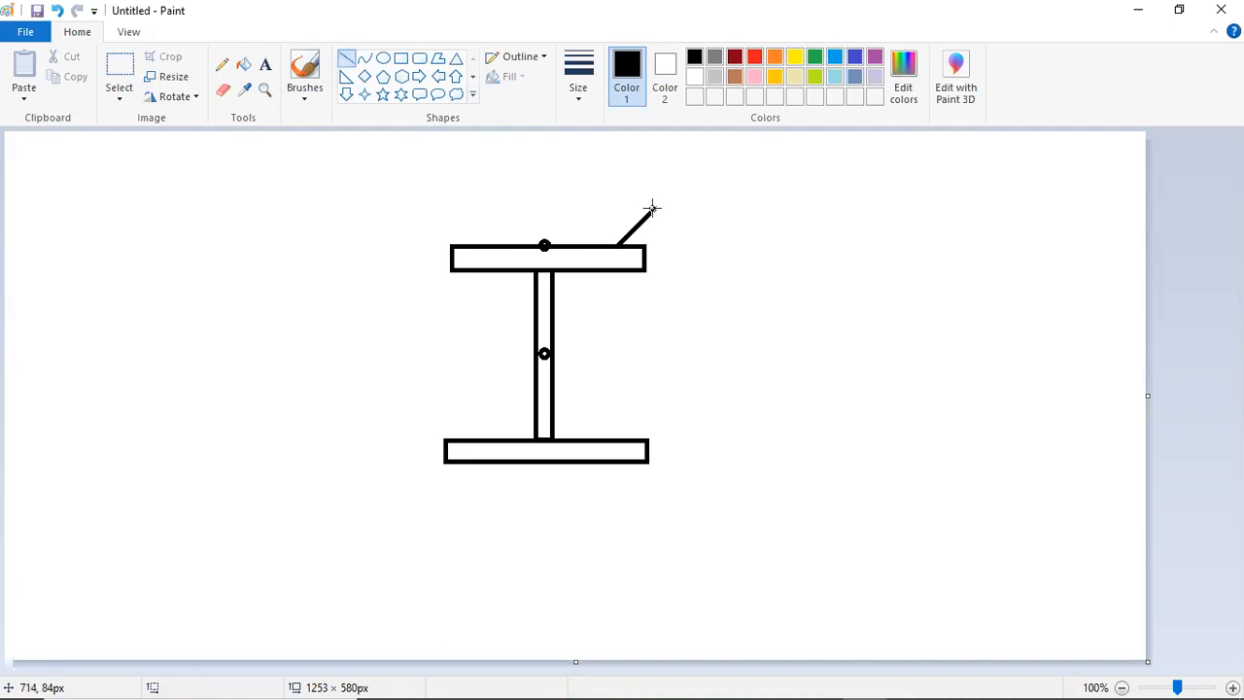
{"action": "left_click_drag", "start_coordinate": [654, 207], "coordinate": [708, 207]}
{"action": "left_click", "coordinate": [265, 64]}
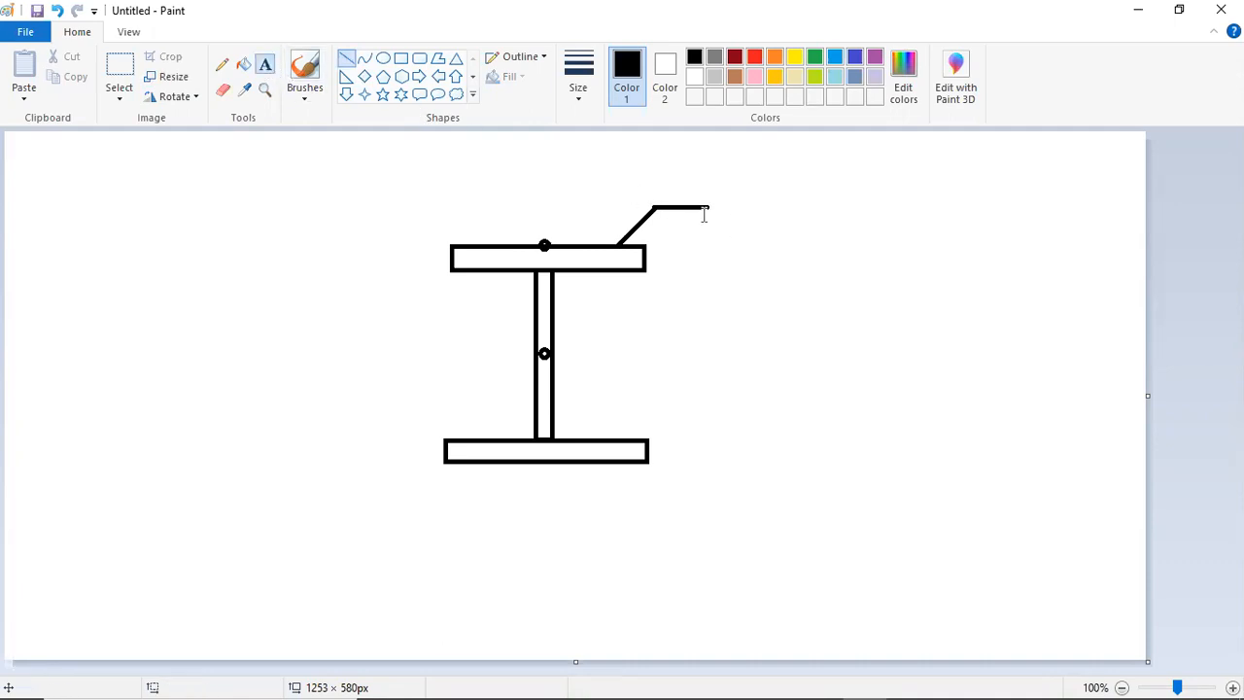
{"action": "left_click", "coordinate": [721, 206]}
{"action": "type", "text": "Flange"}
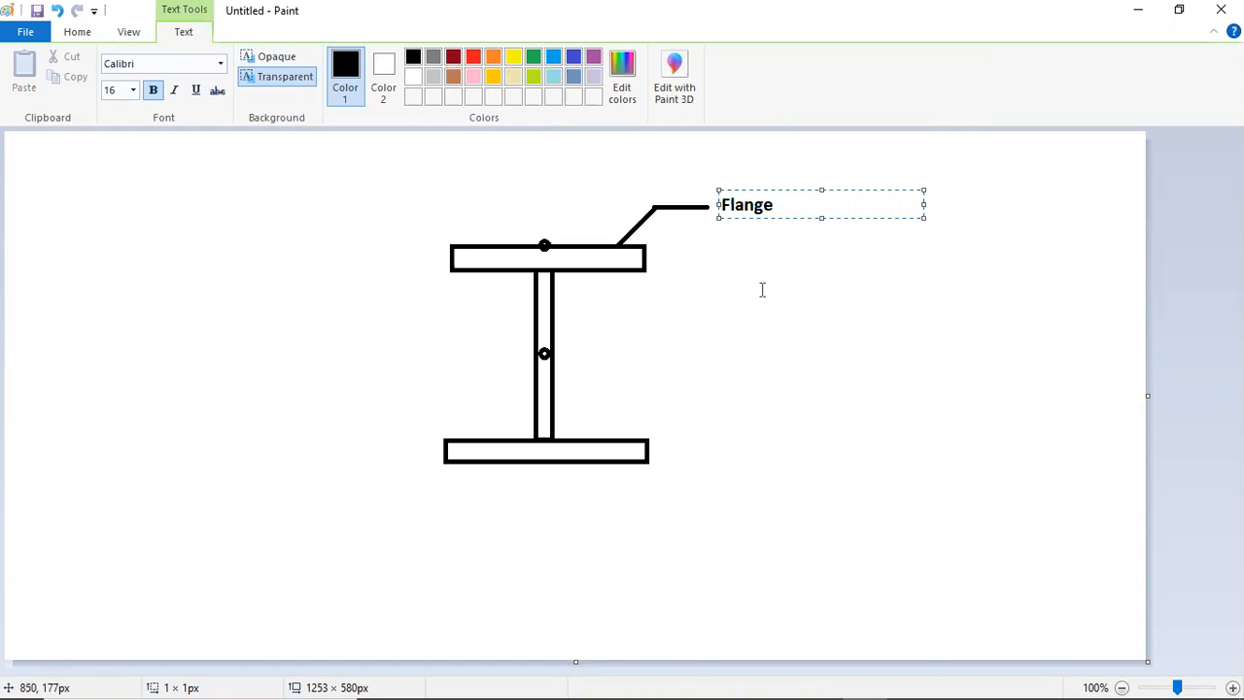
{"action": "left_click", "coordinate": [773, 290]}
Step: Draw a bent leader line from the lower part of the web and label it "Web"
{"action": "left_click", "coordinate": [346, 59]}
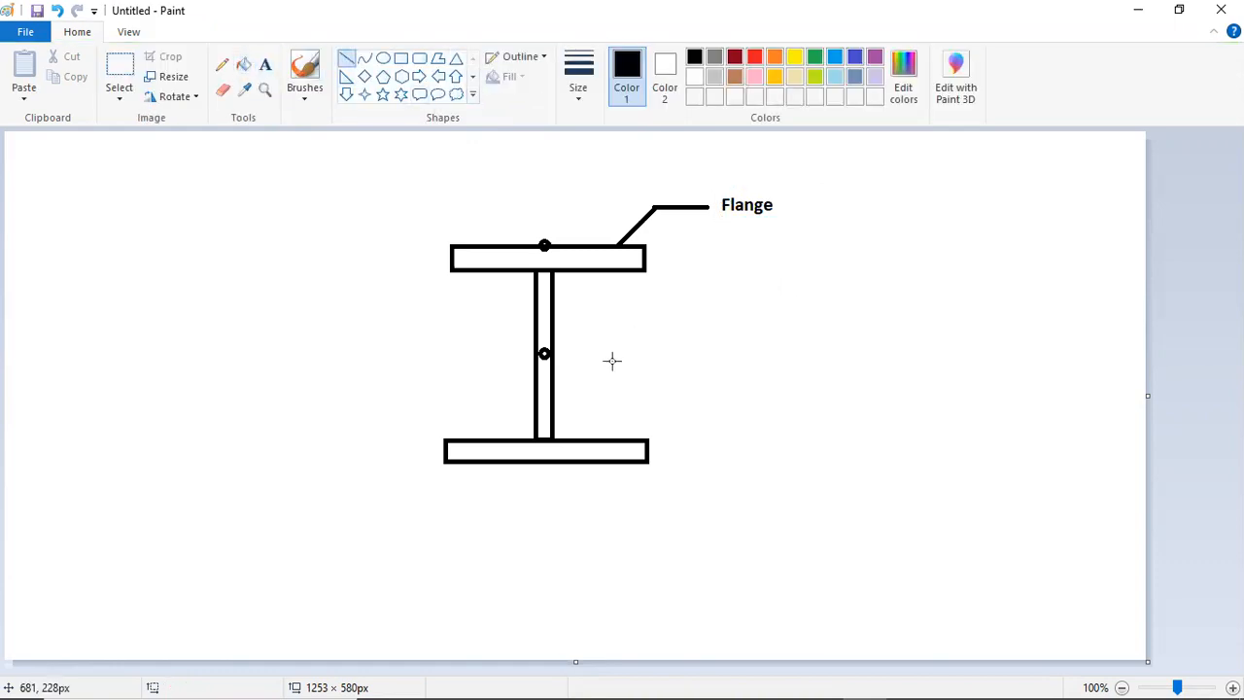
{"action": "mouse_move", "coordinate": [553, 397]}
{"action": "left_mouse_down"}
{"action": "mouse_move", "coordinate": [599, 356]}
{"action": "mouse_move", "coordinate": [633, 356]}
{"action": "left_mouse_up"}
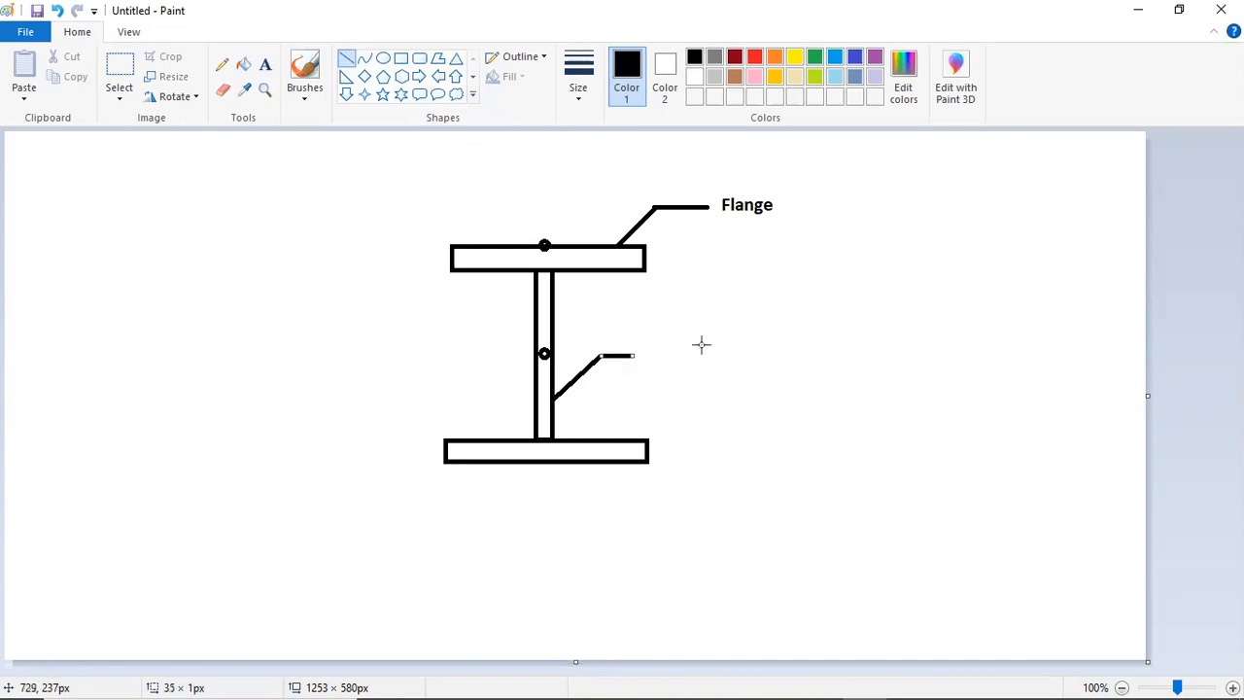
{"action": "left_click", "coordinate": [266, 64]}
{"action": "left_click", "coordinate": [649, 340]}
{"action": "type", "text": "Web"}
{"action": "left_click", "coordinate": [896, 208]}
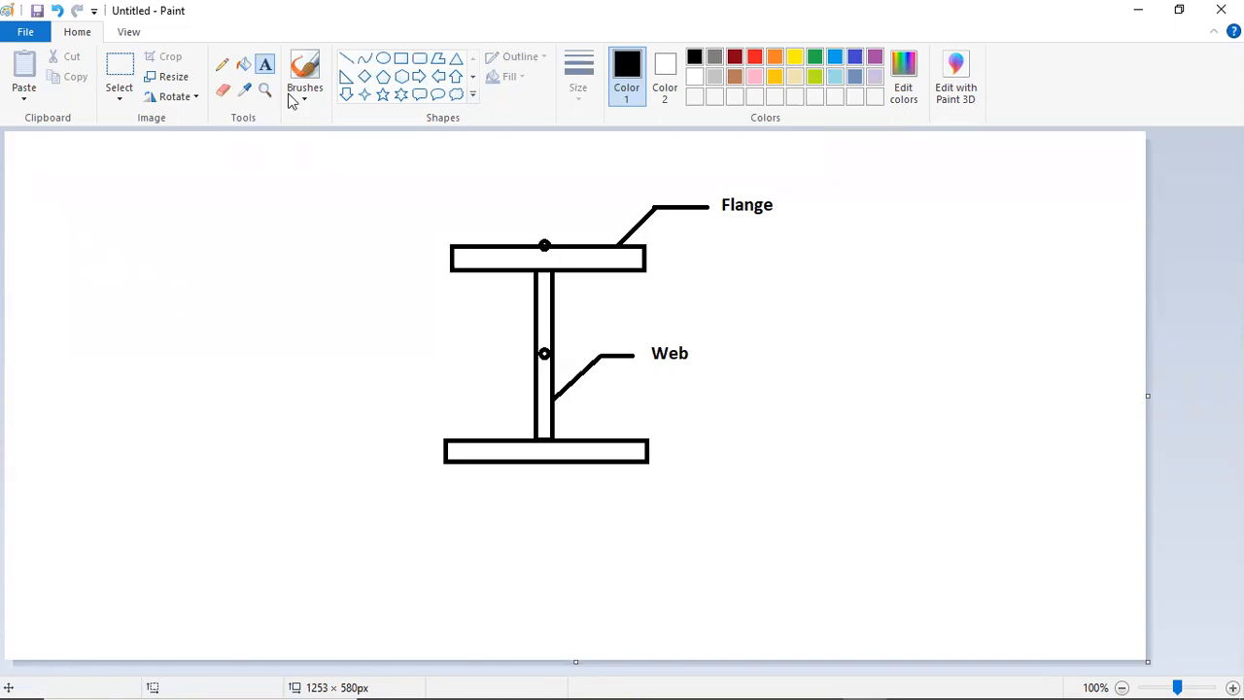
Step: Draw small circles at the middle of the bottom flange's lower edge and level with the section's centre, left of the web
{"action": "left_click", "coordinate": [383, 59]}
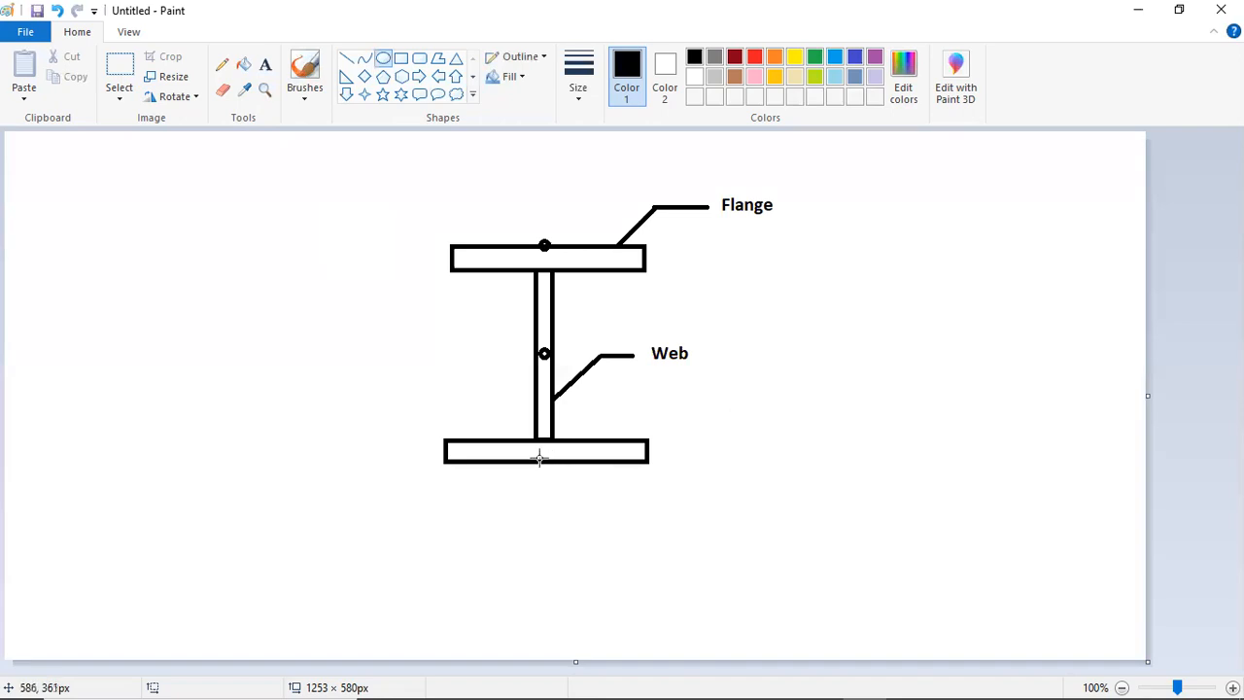
{"action": "left_click_drag", "start_coordinate": [537, 457], "coordinate": [546, 467]}
{"action": "left_click", "coordinate": [657, 421]}
{"action": "left_click_drag", "start_coordinate": [444, 347], "coordinate": [450, 356]}
{"action": "left_click", "coordinate": [500, 394]}
{"action": "left_click", "coordinate": [346, 60]}
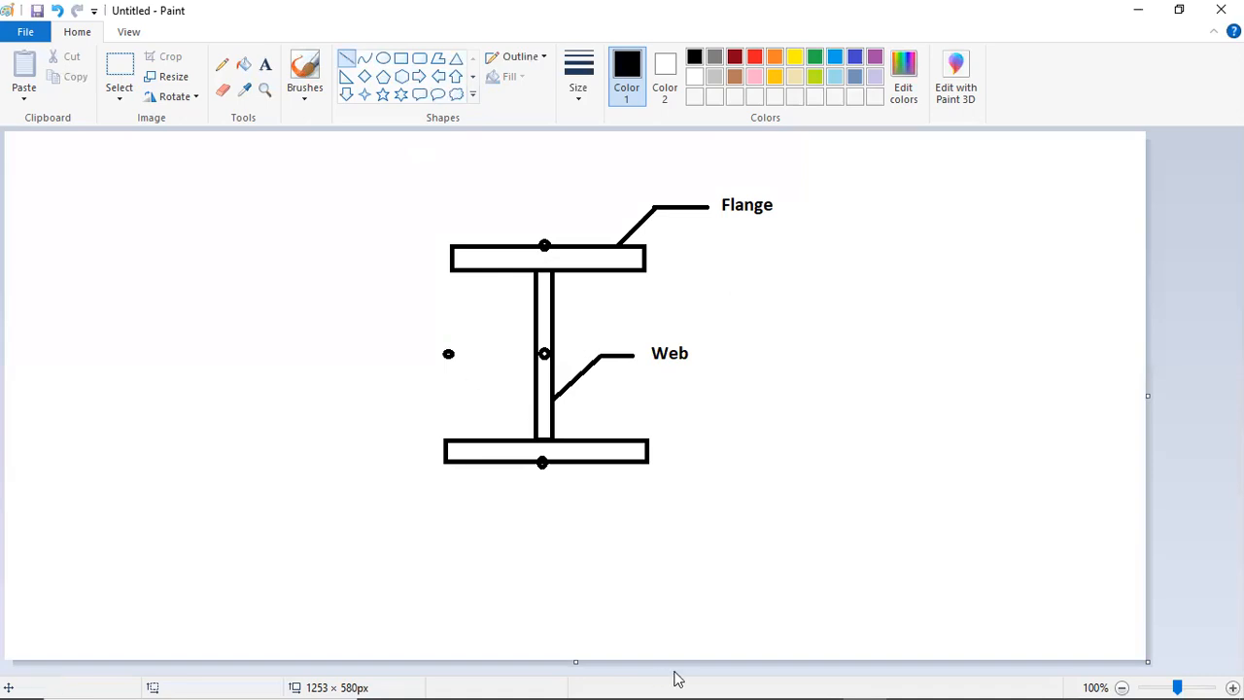
Step: Switch to Tekla Structures, enter 100 as the in-view point size and close the Display settings
{"action": "mouse_move", "coordinate": [680, 692]}
{"action": "left_click", "coordinate": [819, 681]}
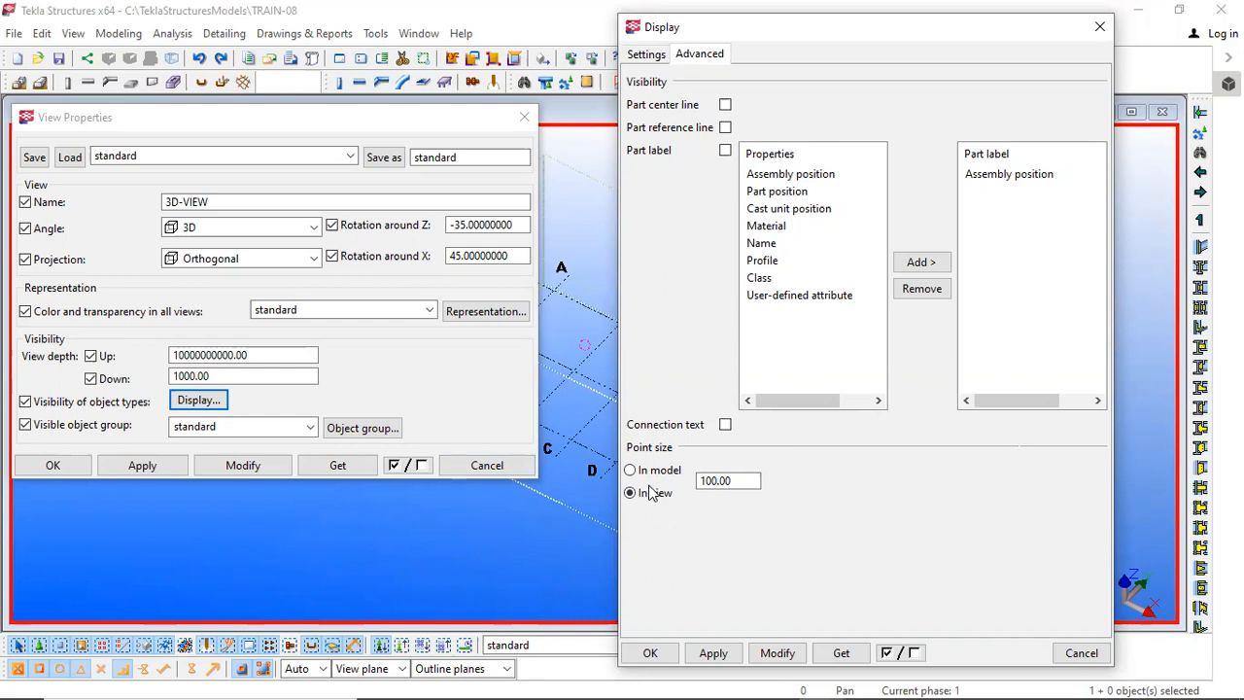
{"action": "left_click_drag", "start_coordinate": [735, 483], "coordinate": [663, 482]}
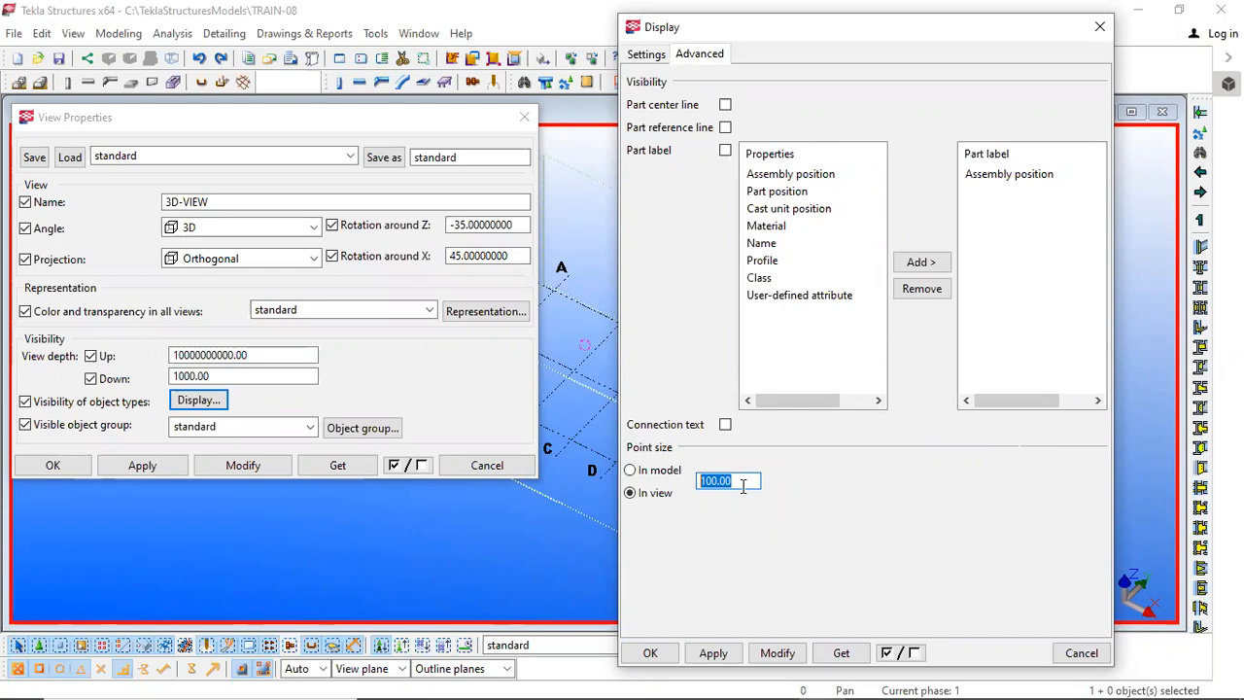
{"action": "type", "text": "10000"}
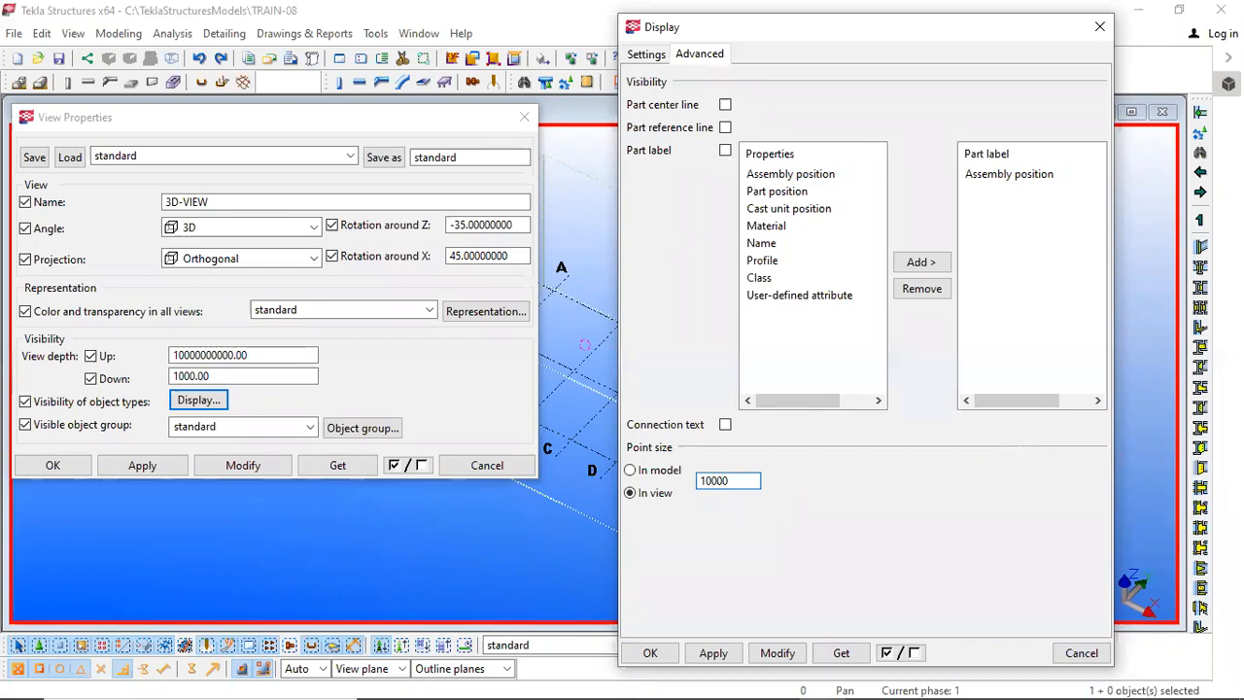
{"action": "key", "text": "BackSpace"}
{"action": "key", "text": "BackSpace"}
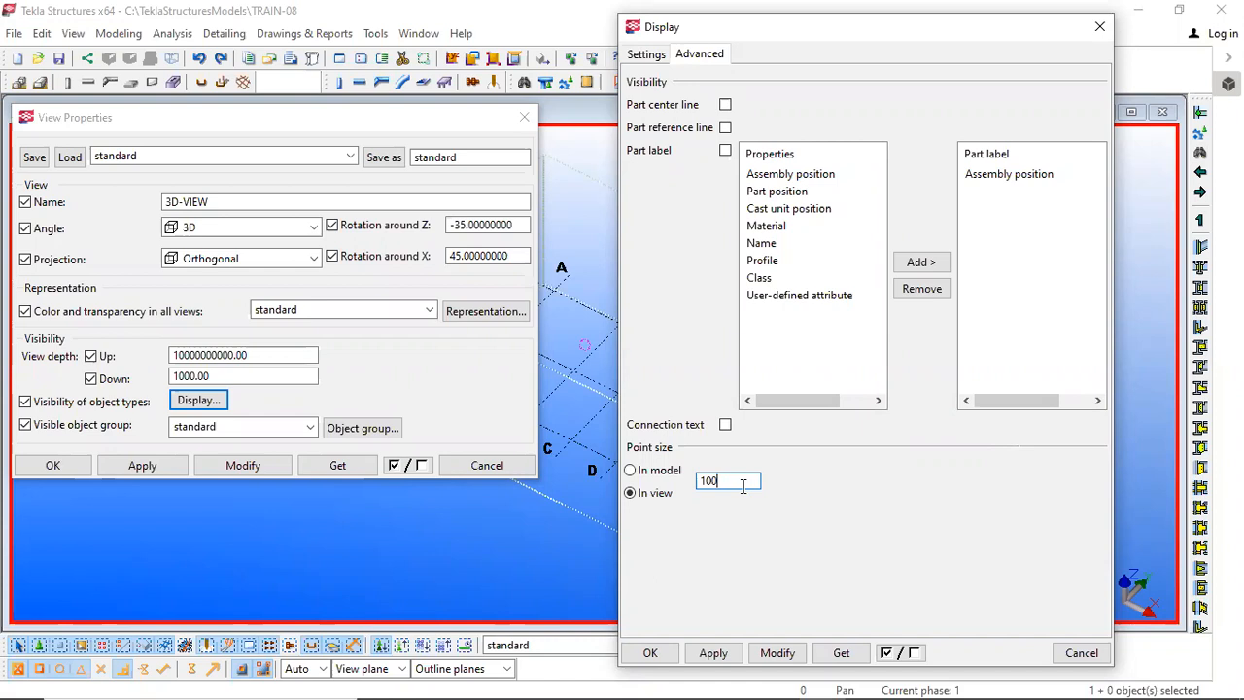
{"action": "left_click", "coordinate": [1097, 30]}
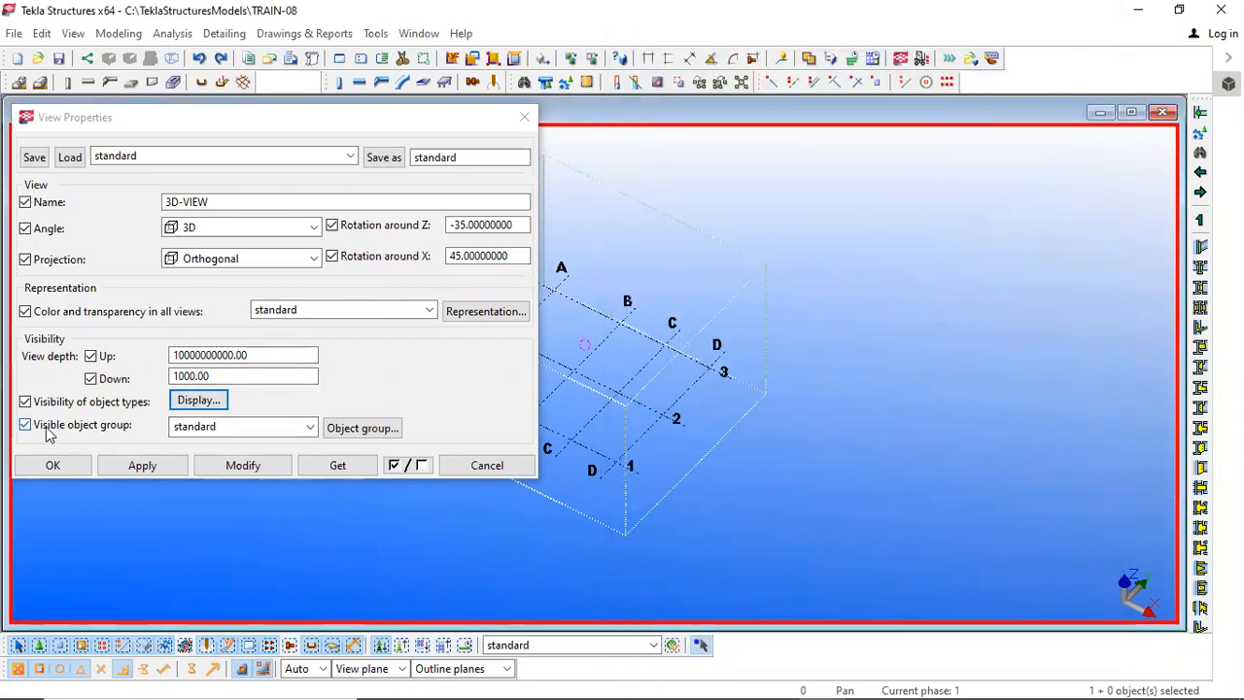
Step: Open the view filter for the visible object group and place its dialog clear of the View Properties settings
{"action": "left_click", "coordinate": [384, 435]}
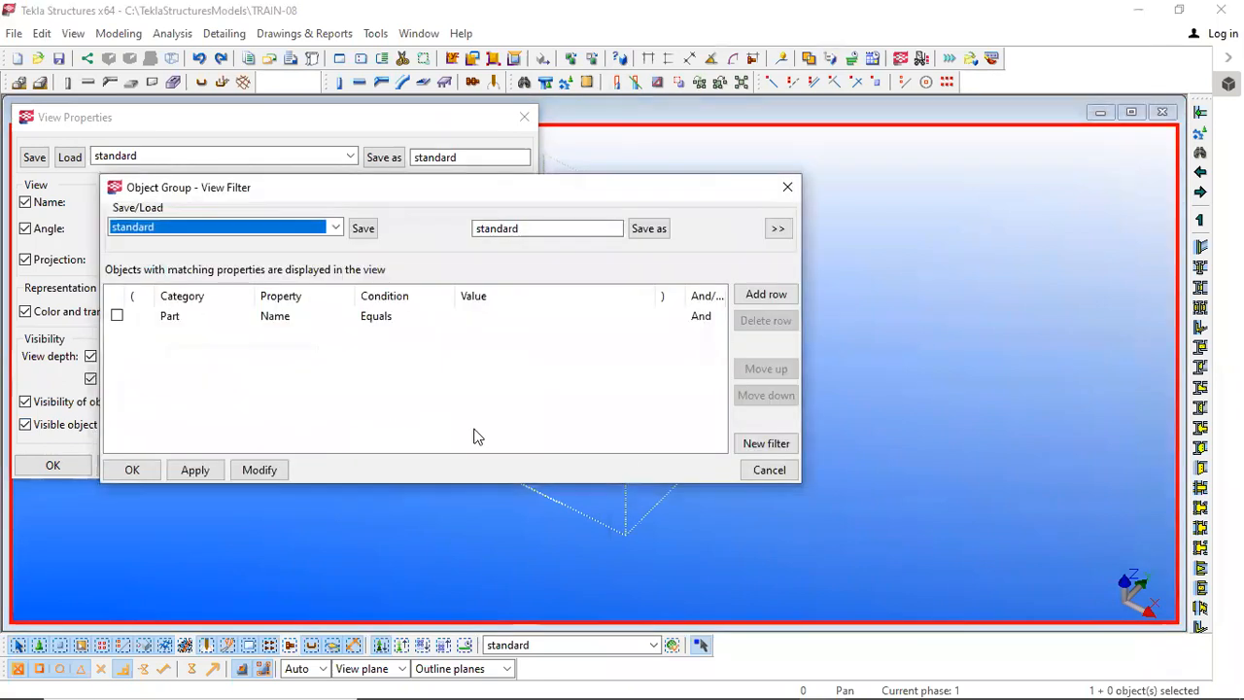
{"action": "left_click", "coordinate": [764, 469]}
{"action": "left_click", "coordinate": [384, 432]}
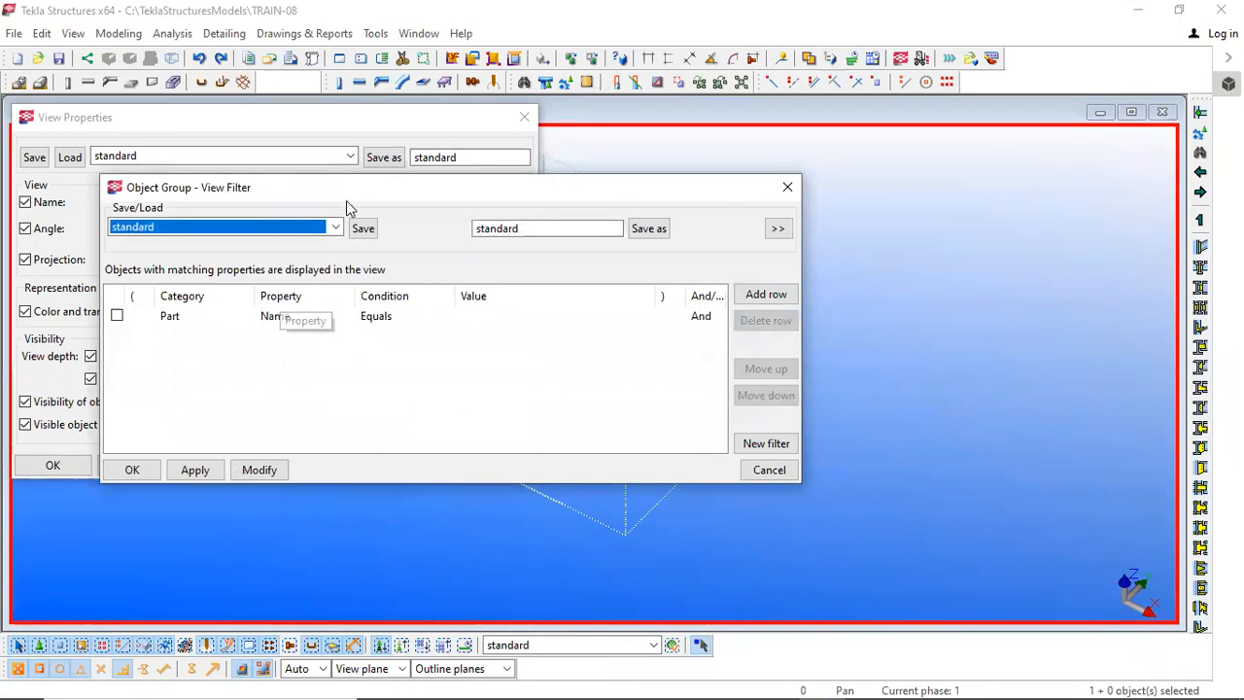
{"action": "left_click_drag", "start_coordinate": [366, 188], "coordinate": [687, 124]}
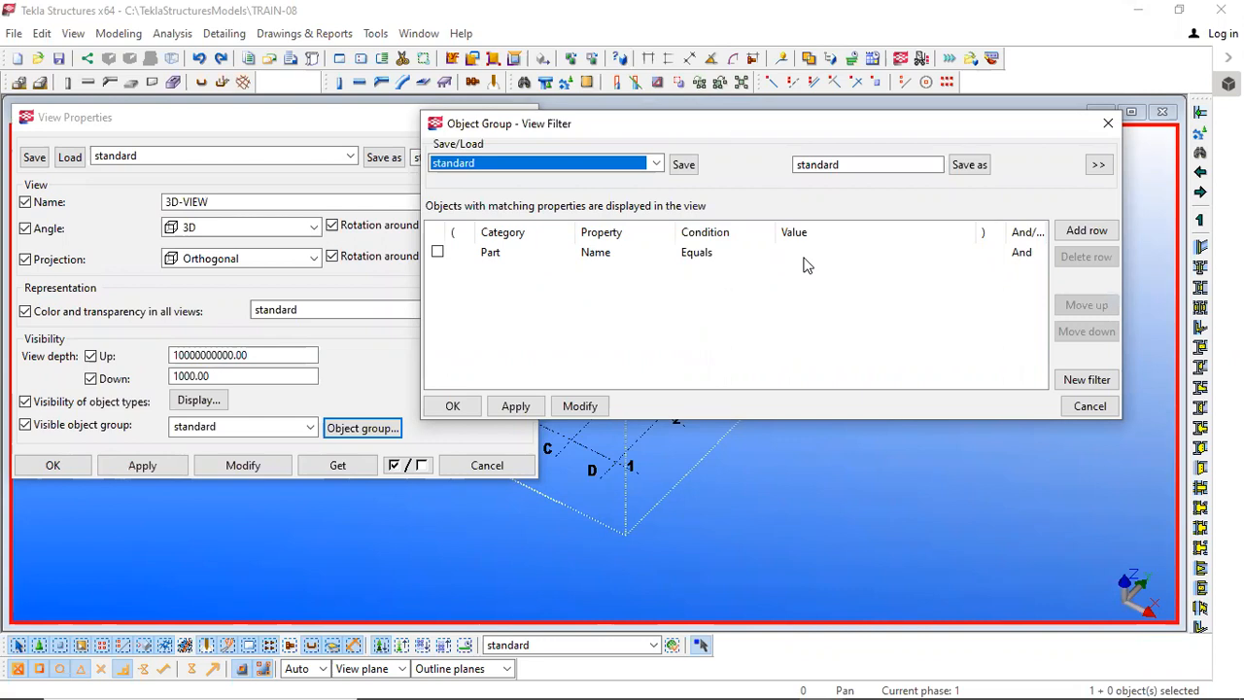
{"action": "middle_click_drag", "start_coordinate": [717, 478], "coordinate": [832, 552]}
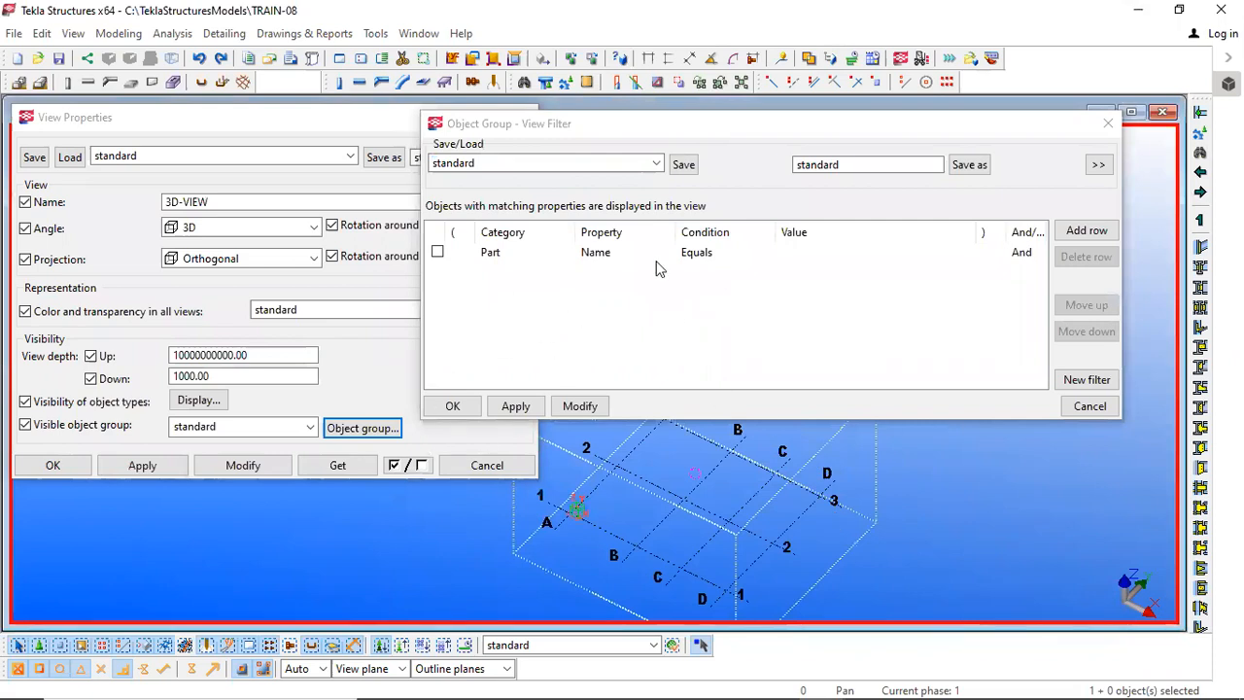
{"action": "left_click", "coordinate": [520, 127]}
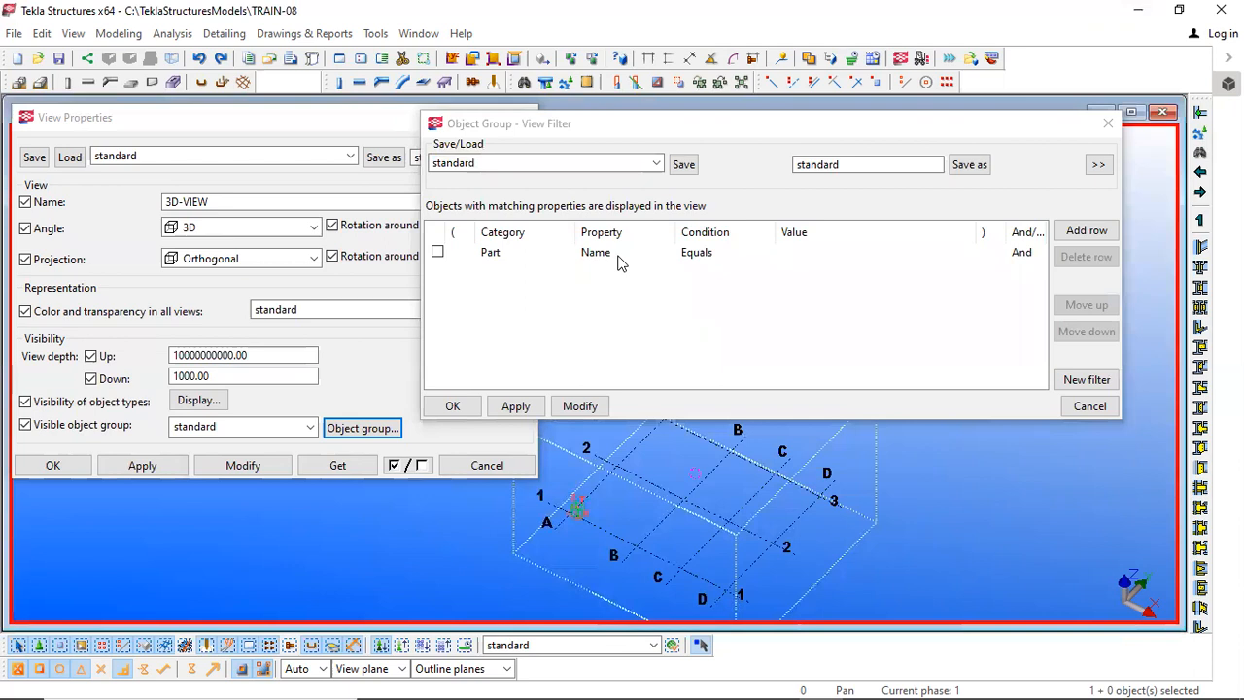
Step: Add three more rows to the object group's view filter
{"action": "middle_click_drag", "start_coordinate": [892, 437], "coordinate": [867, 466]}
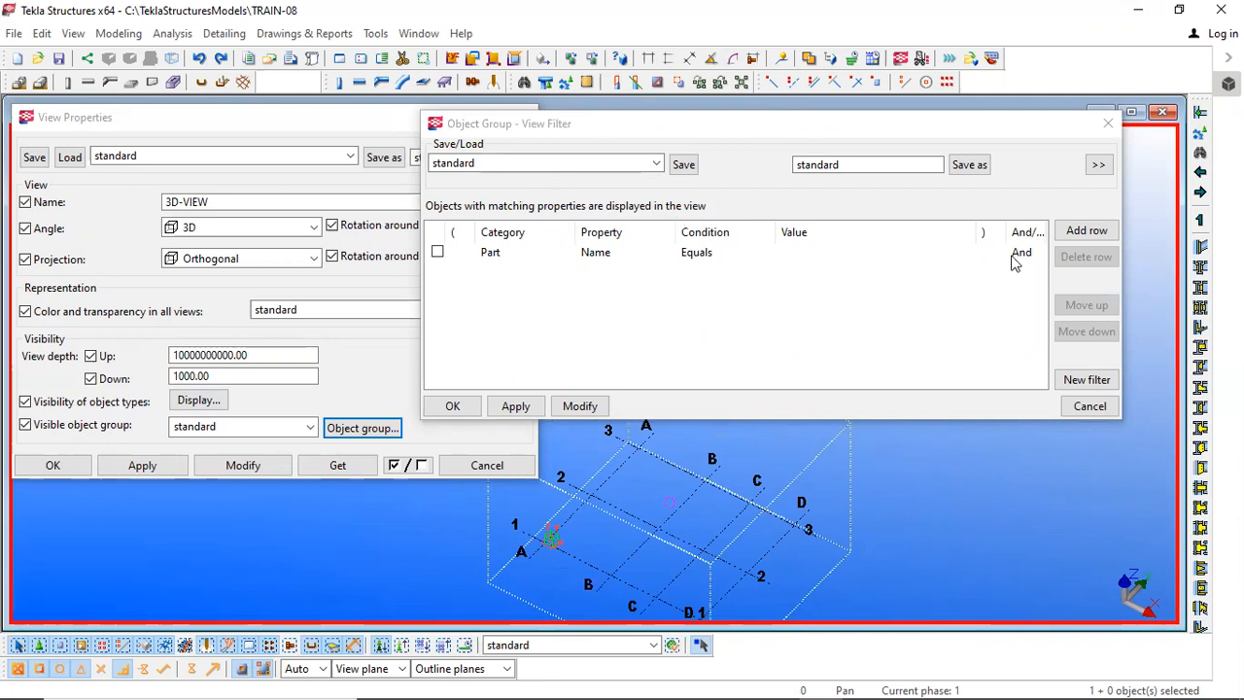
{"action": "left_click", "coordinate": [1073, 240]}
{"action": "left_click", "coordinate": [1073, 240]}
{"action": "left_click", "coordinate": [1072, 240]}
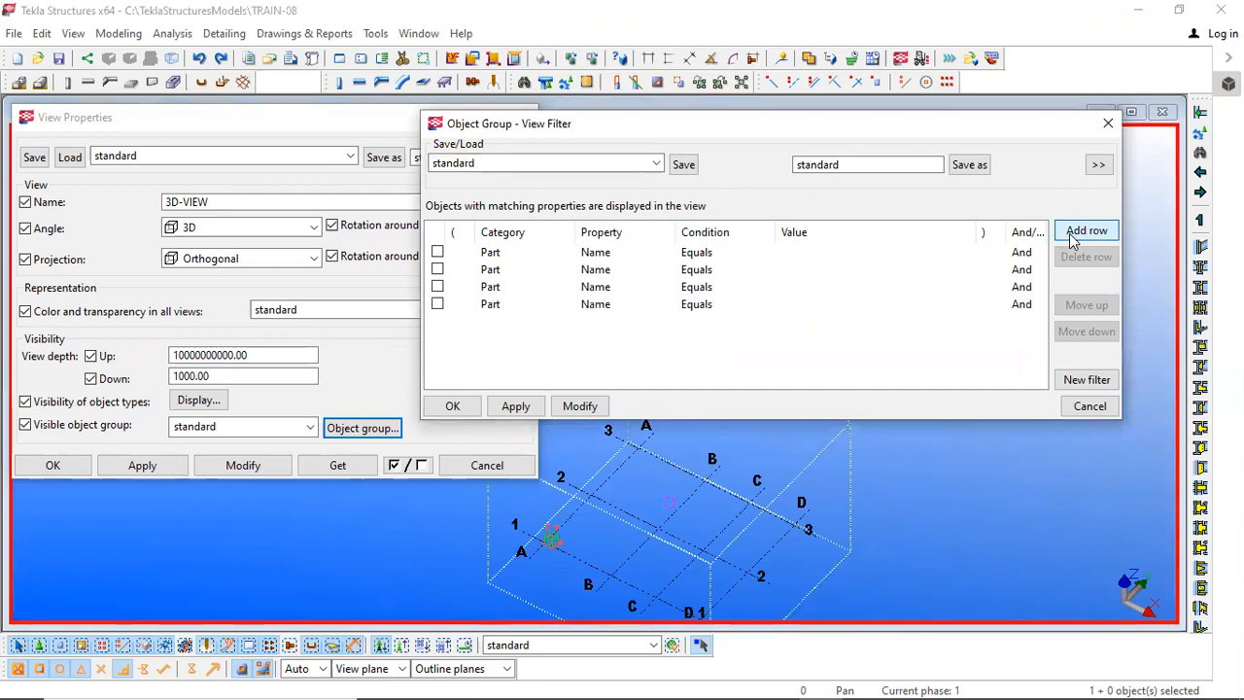
Step: Examine the category and property options available for the first row of the view filter
{"action": "left_click", "coordinate": [536, 253]}
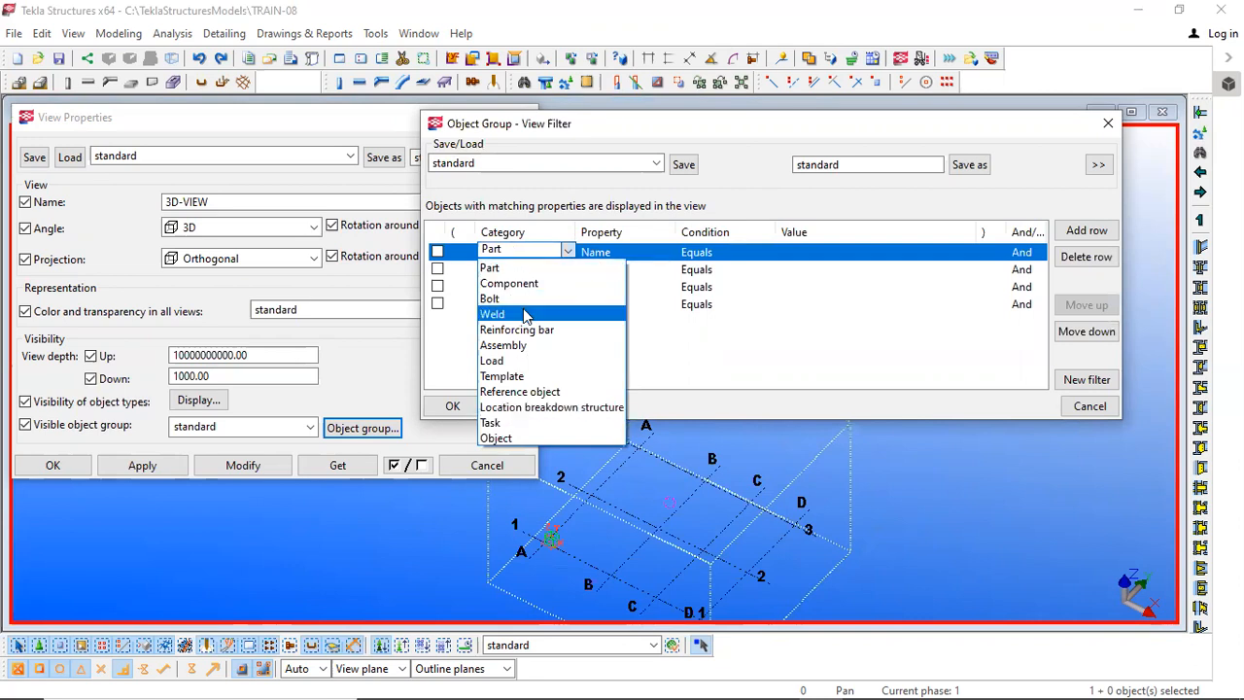
{"action": "left_click", "coordinate": [702, 371]}
{"action": "left_click", "coordinate": [665, 251]}
{"action": "left_click", "coordinate": [665, 250]}
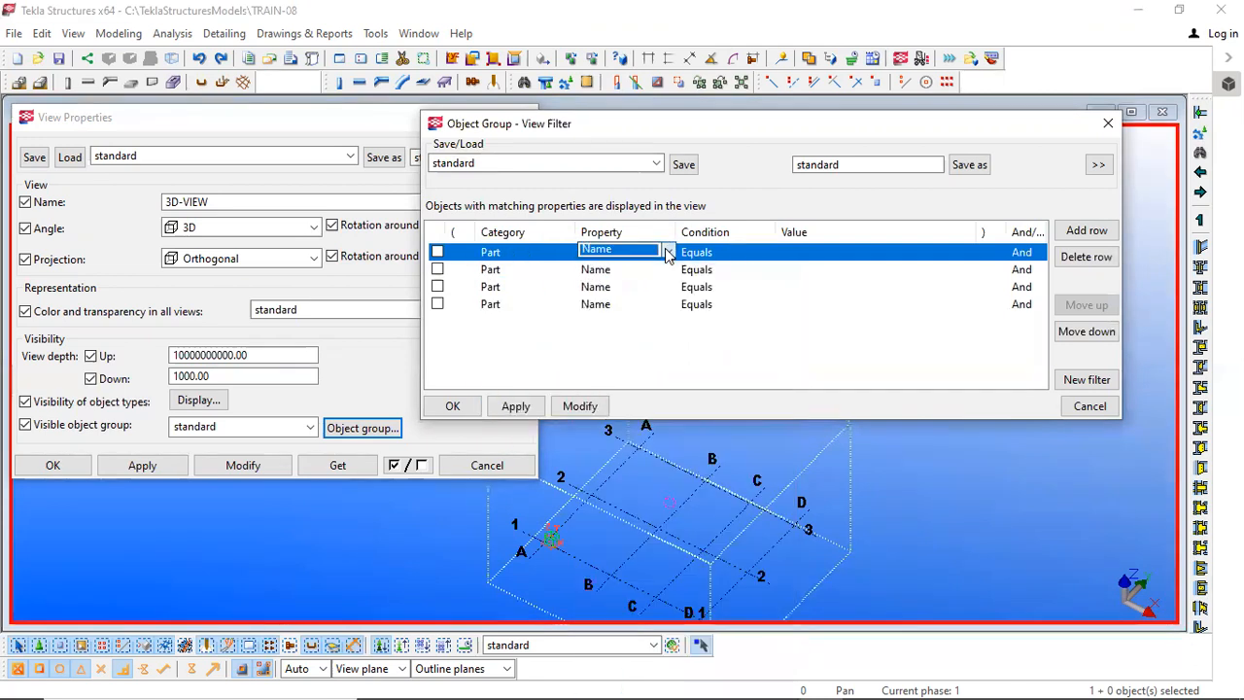
{"action": "left_click", "coordinate": [665, 249]}
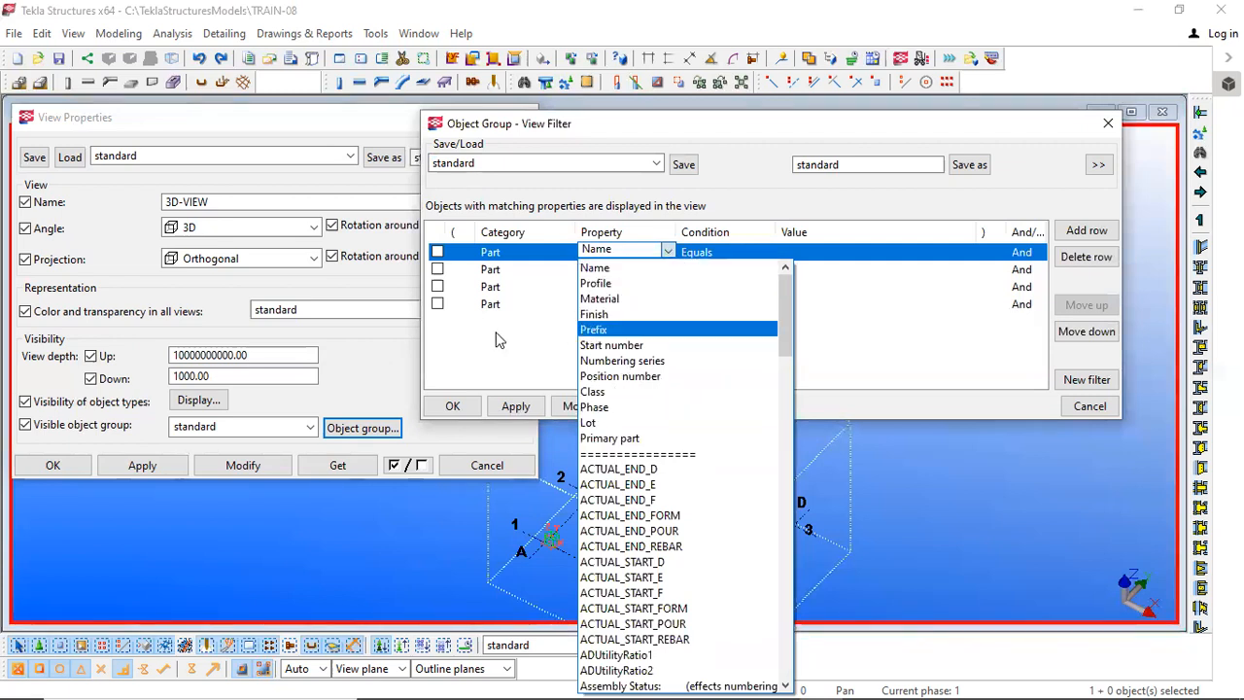
{"action": "left_click", "coordinate": [534, 277]}
{"action": "left_click", "coordinate": [540, 255]}
{"action": "left_click", "coordinate": [539, 255]}
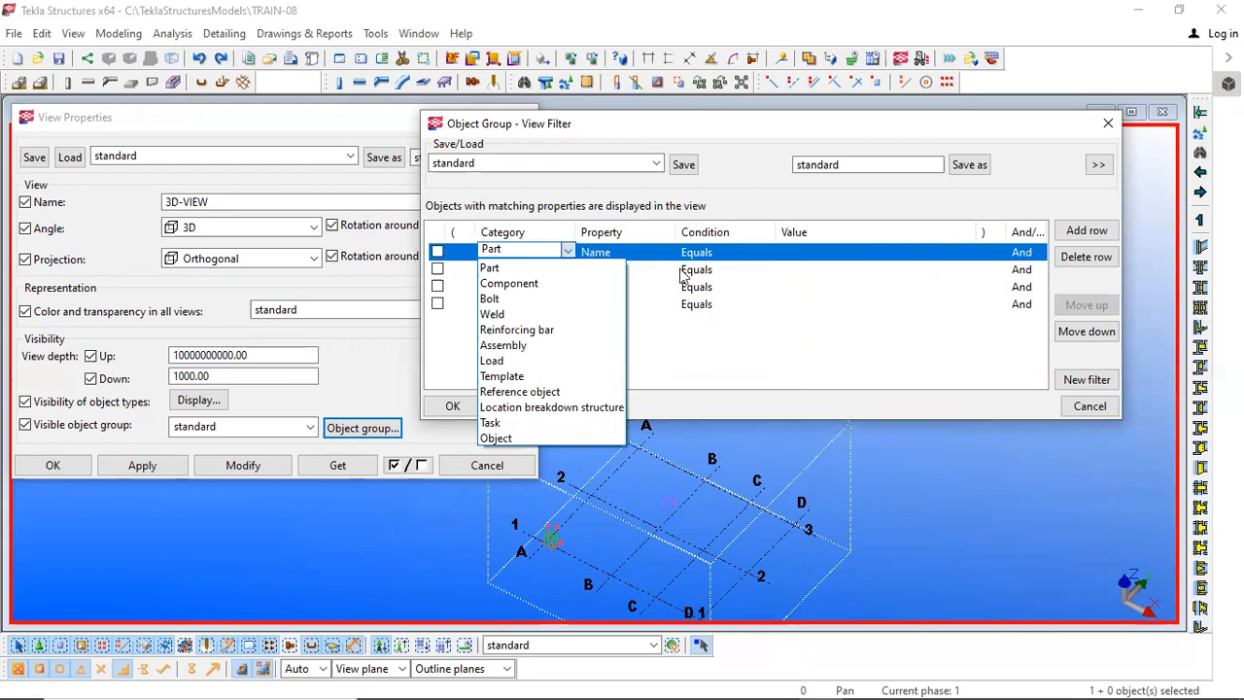
Step: Examine the condition options for the first filter row, keeping Equals as the condition
{"action": "left_click", "coordinate": [734, 257]}
{"action": "left_click", "coordinate": [734, 254]}
{"action": "left_click", "coordinate": [734, 255]}
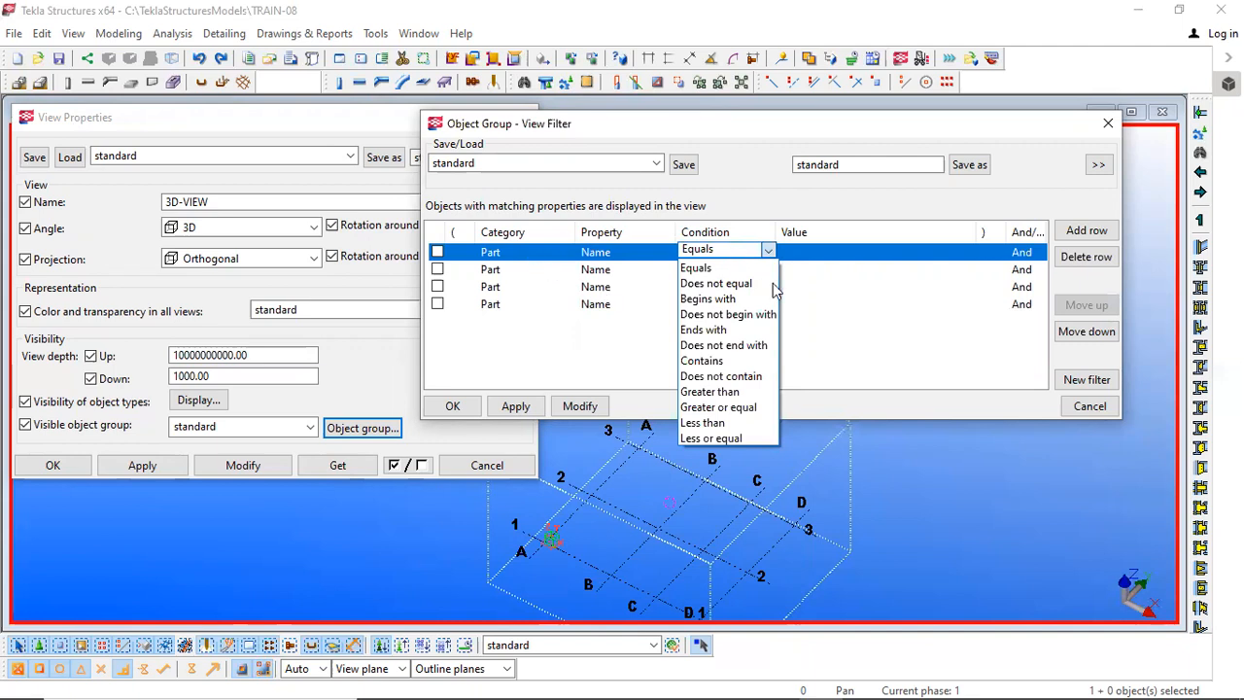
{"action": "left_click", "coordinate": [545, 255]}
{"action": "left_click", "coordinate": [564, 251]}
{"action": "left_click", "coordinate": [702, 265]}
{"action": "left_click", "coordinate": [724, 257]}
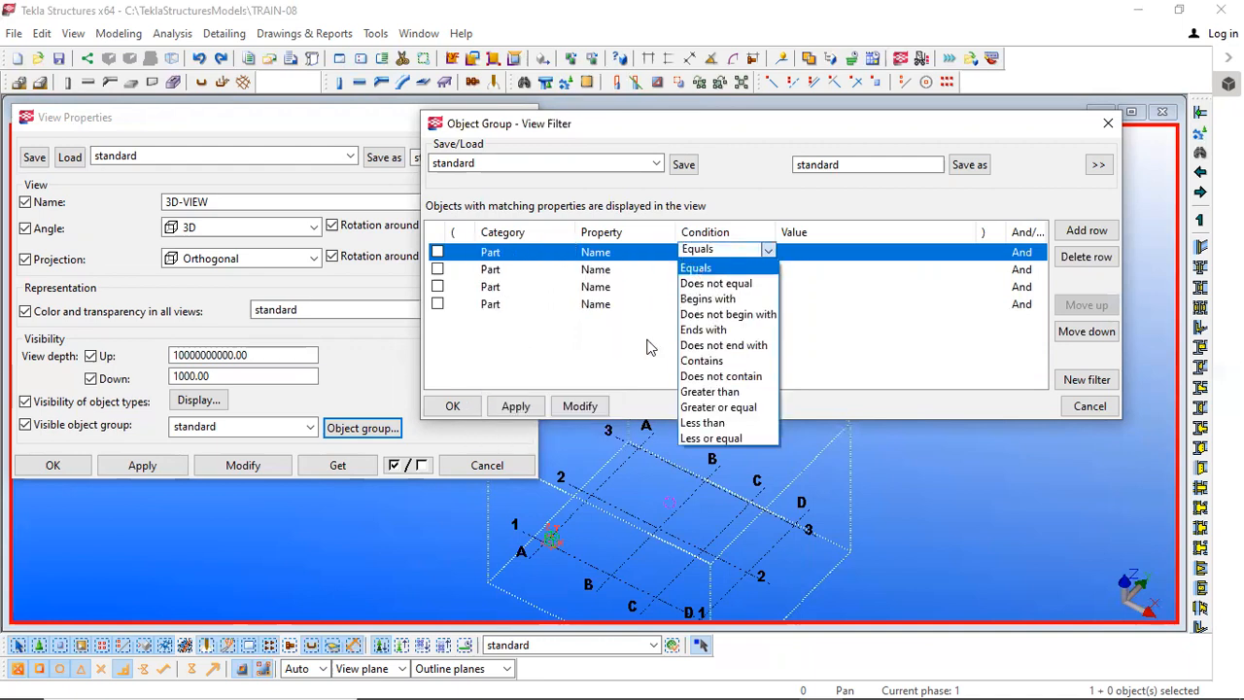
{"action": "left_click", "coordinate": [567, 363]}
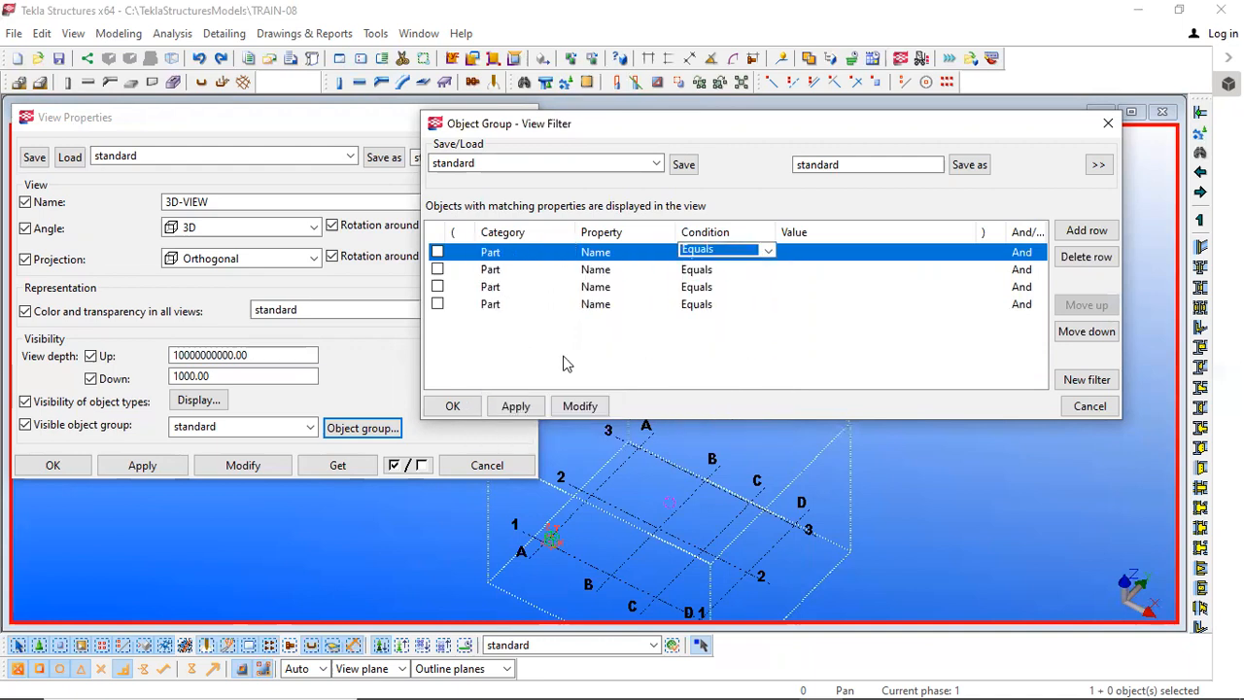
{"action": "left_click", "coordinate": [724, 253]}
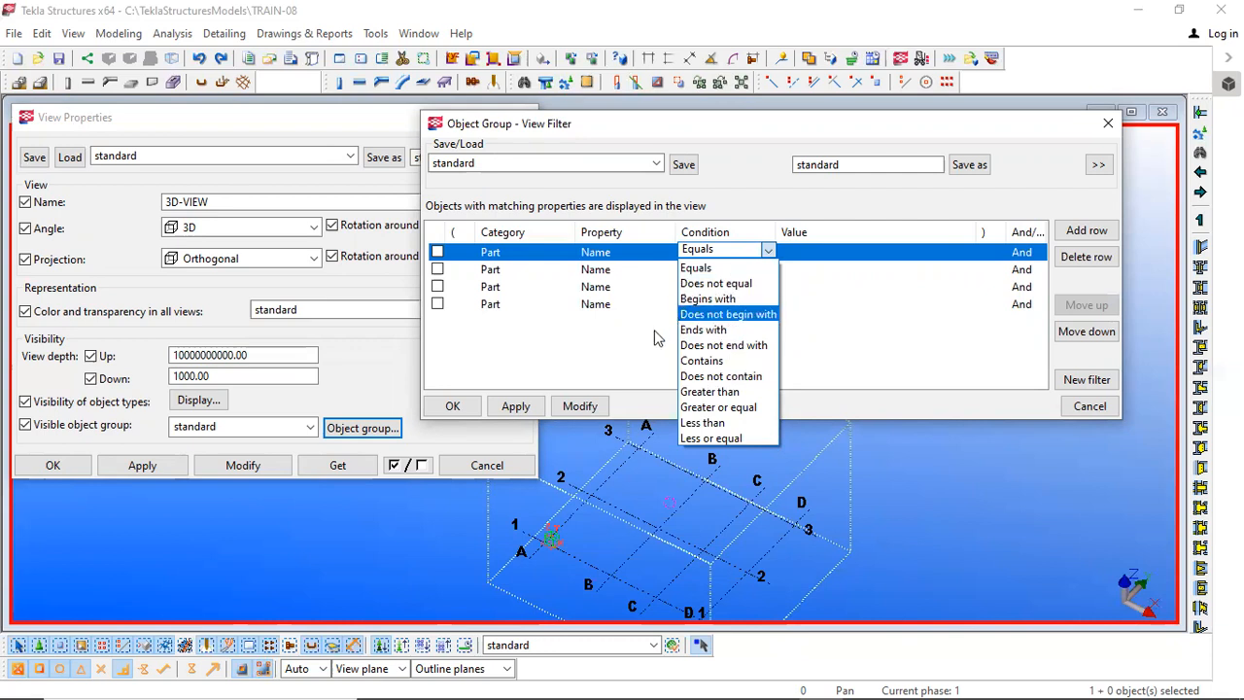
{"action": "left_click", "coordinate": [696, 268]}
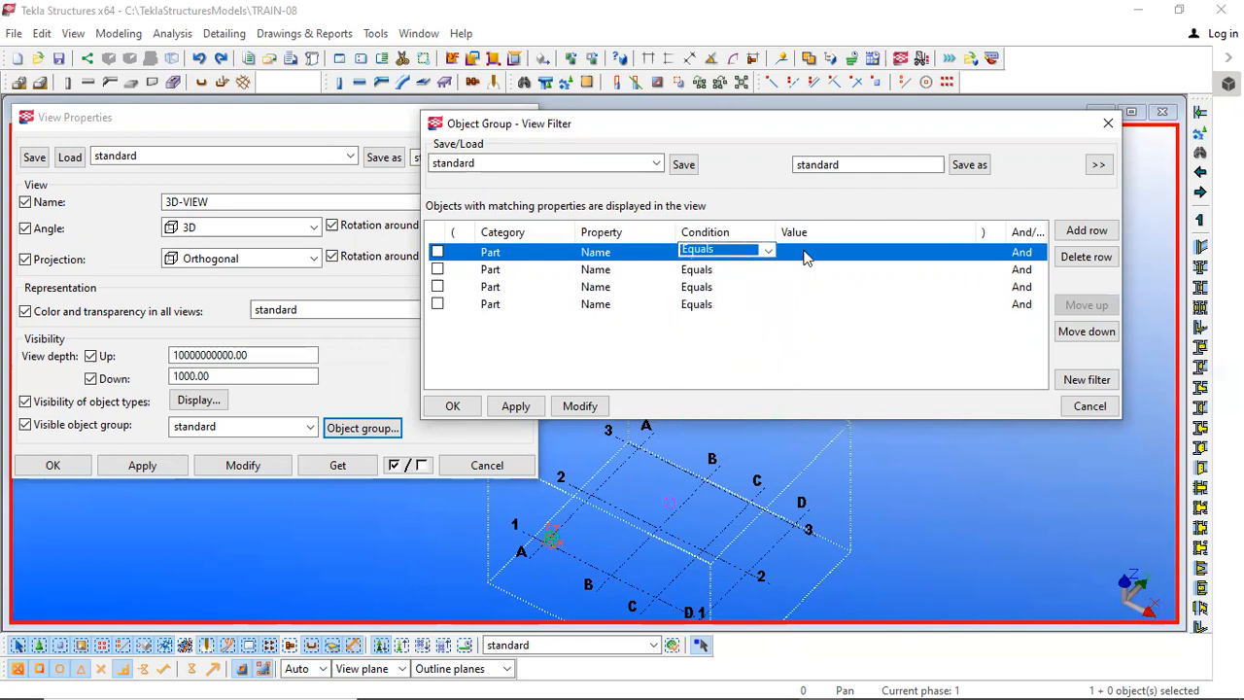
{"action": "left_click", "coordinate": [805, 255]}
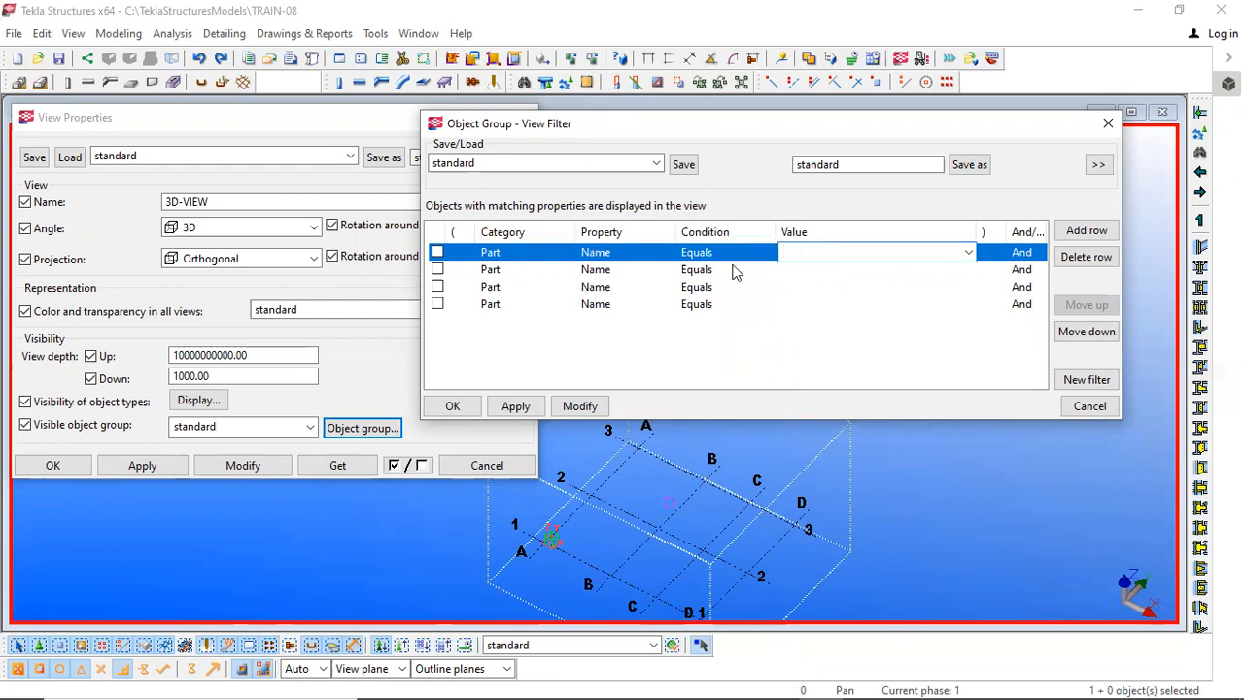
{"action": "left_click", "coordinate": [731, 252]}
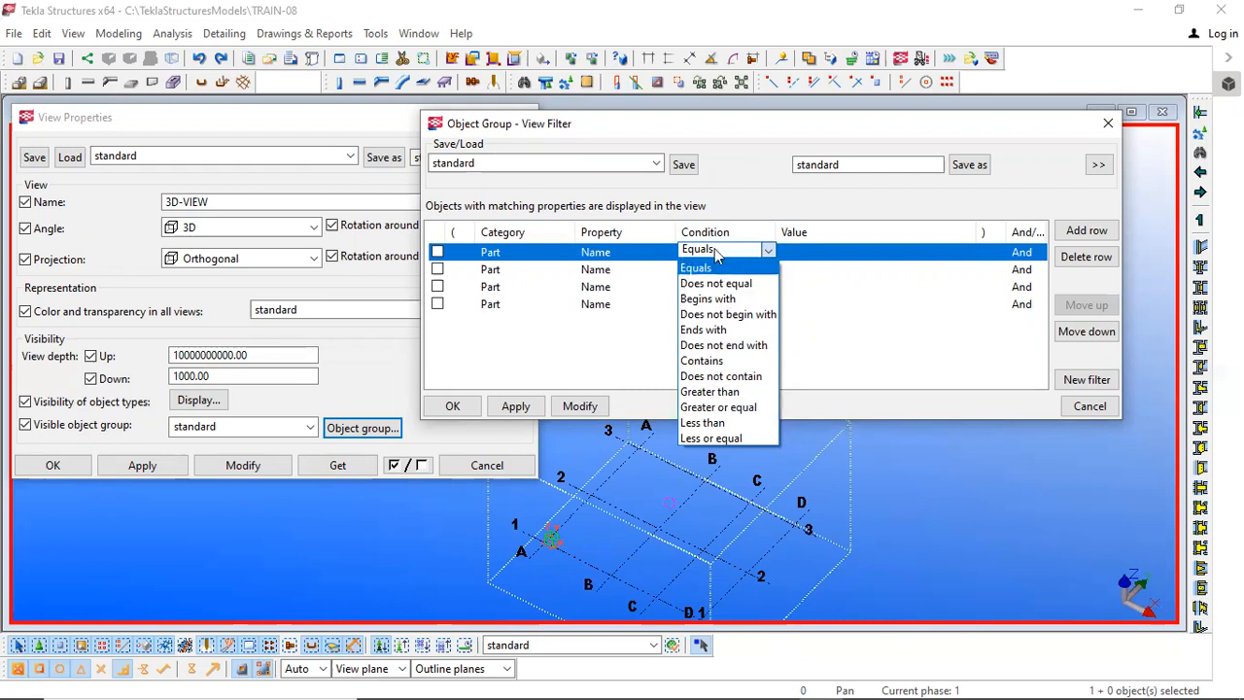
{"action": "left_click", "coordinate": [576, 358]}
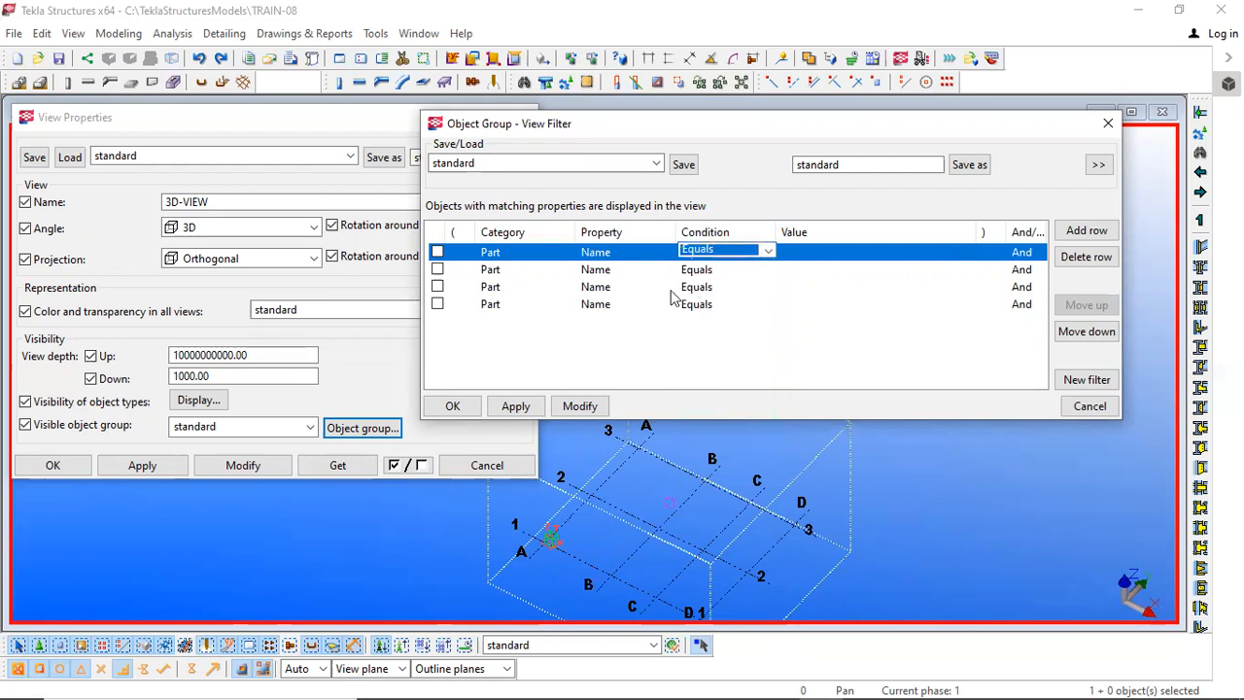
{"action": "left_click", "coordinate": [598, 338]}
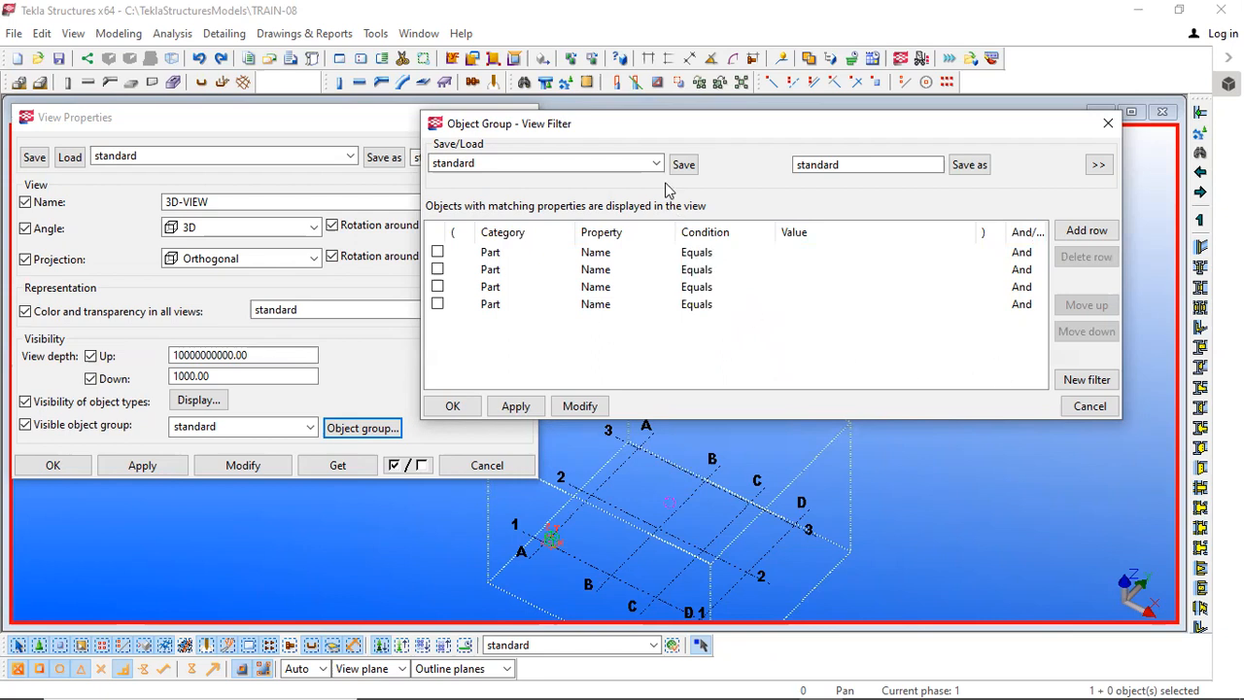
Step: Look through the list of saved view filters, keeping standard as the loaded one
{"action": "left_click", "coordinate": [854, 164]}
{"action": "left_click_drag", "start_coordinate": [855, 164], "coordinate": [736, 166]}
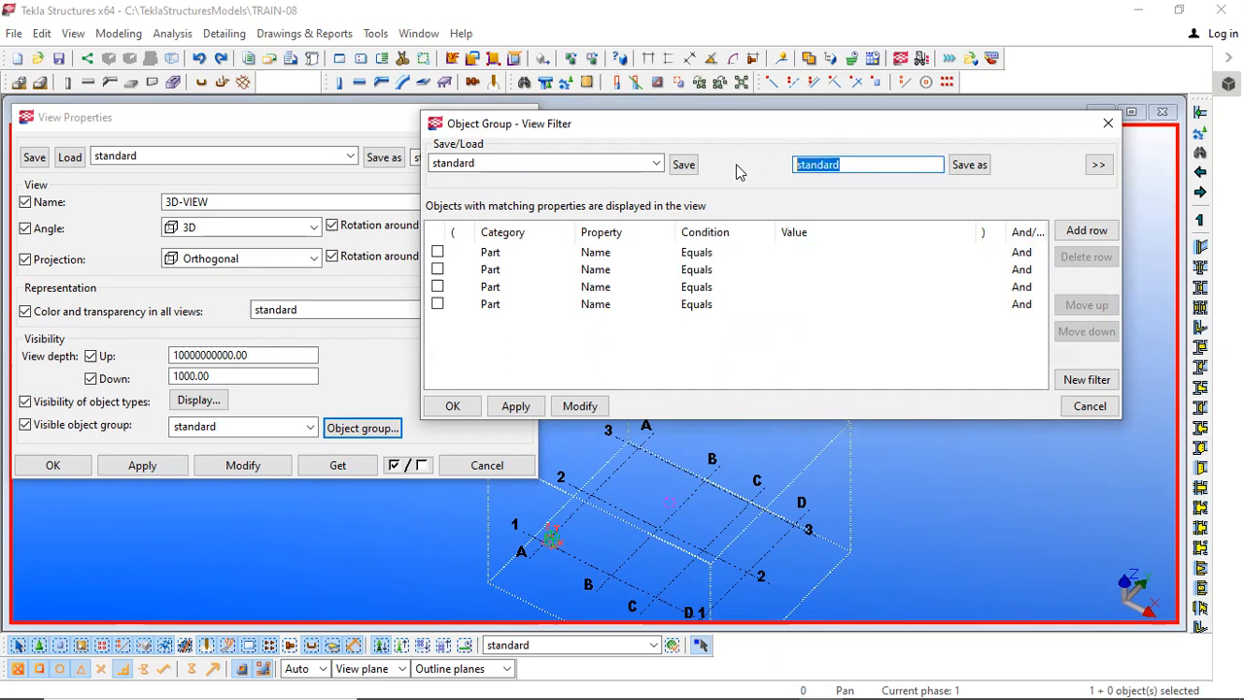
{"action": "left_click", "coordinate": [622, 161]}
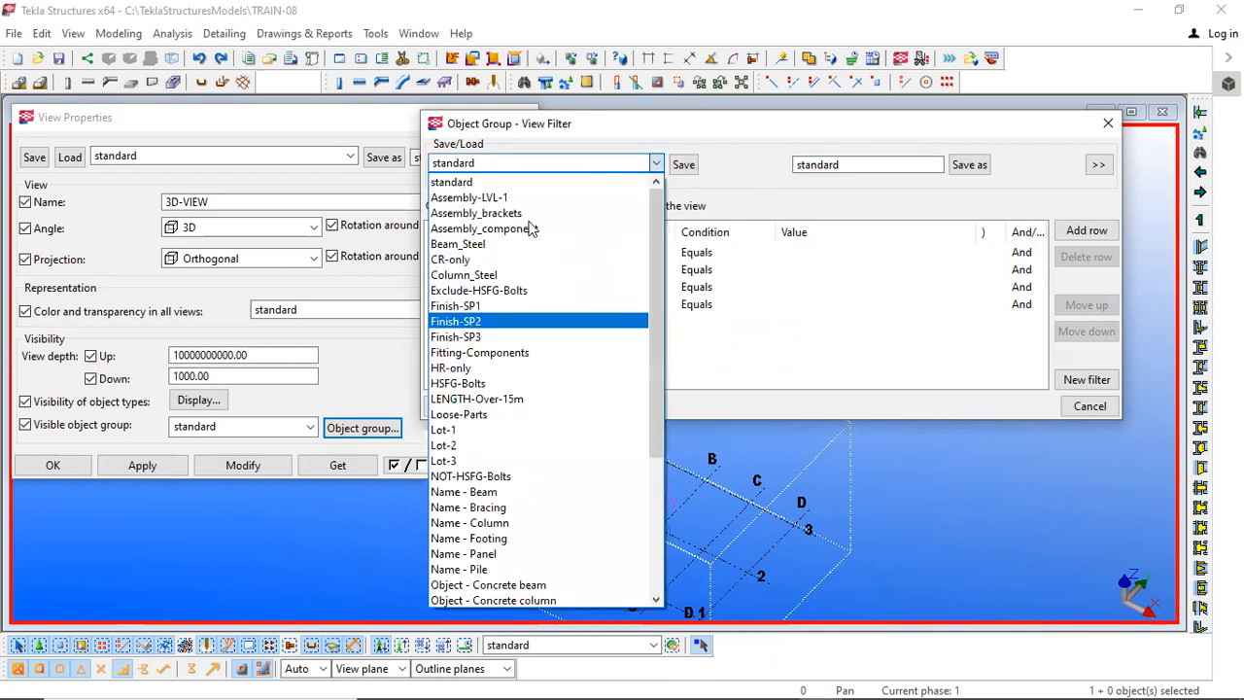
{"action": "left_click", "coordinate": [876, 183]}
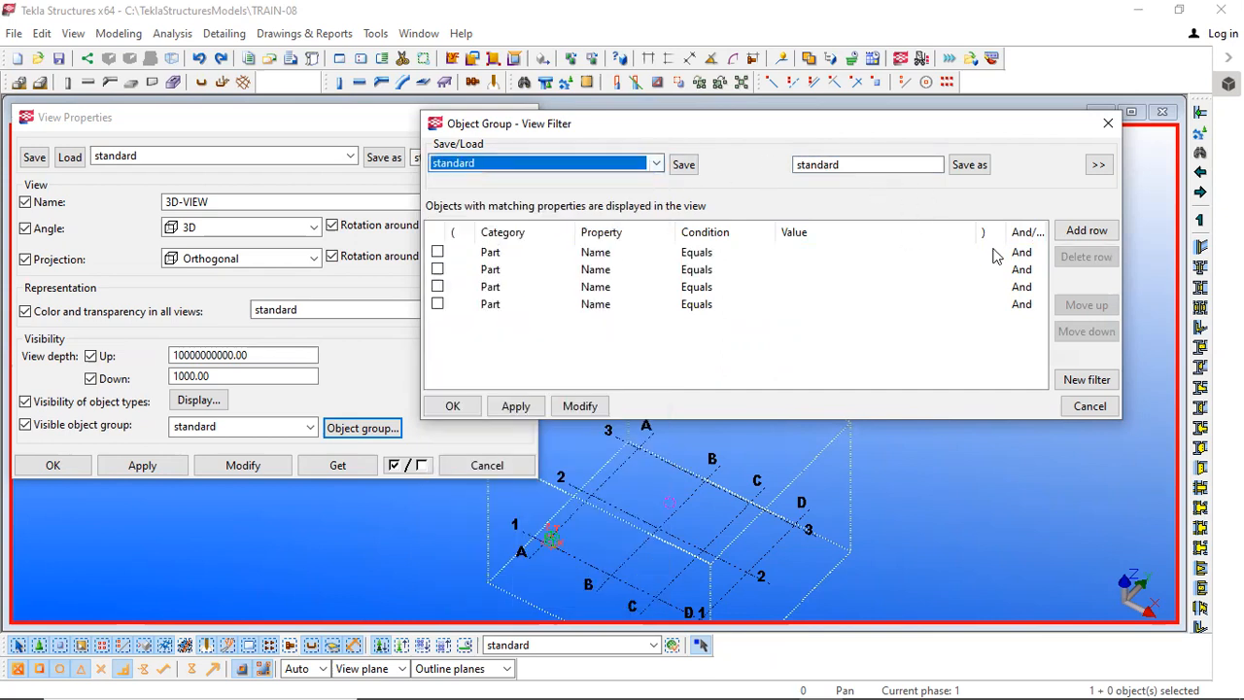
Step: Delete three rows from the view filter, leaving a single Part Name row
{"action": "left_click", "coordinate": [884, 253]}
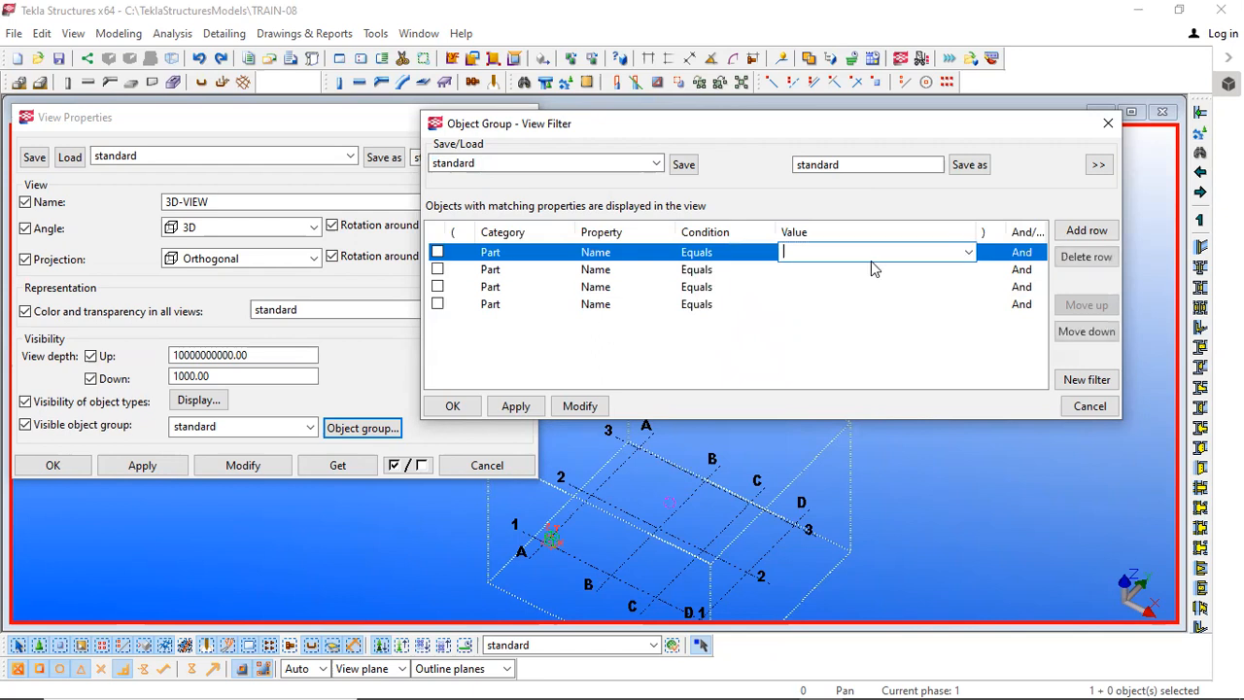
{"action": "left_click", "coordinate": [1086, 271]}
{"action": "left_click", "coordinate": [1087, 269]}
{"action": "left_click", "coordinate": [1086, 269]}
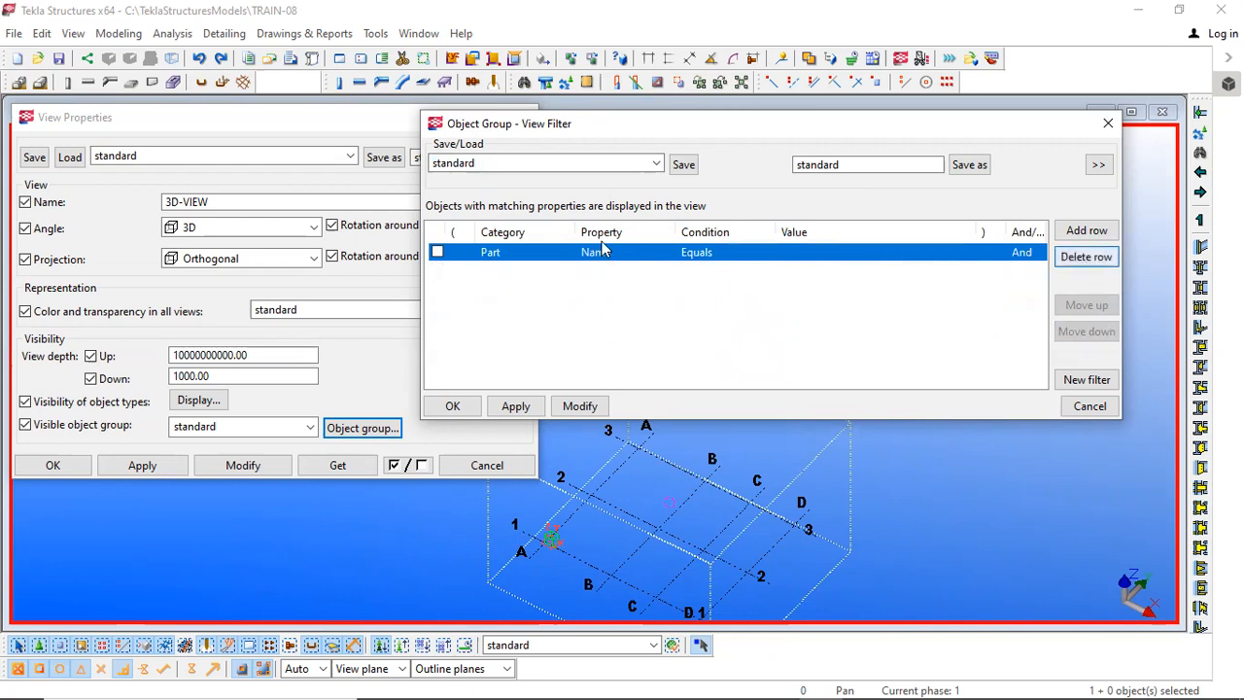
Step: Set the Part Name row's value to BEAM and save the view filter as MyFilter
{"action": "left_click", "coordinate": [826, 255]}
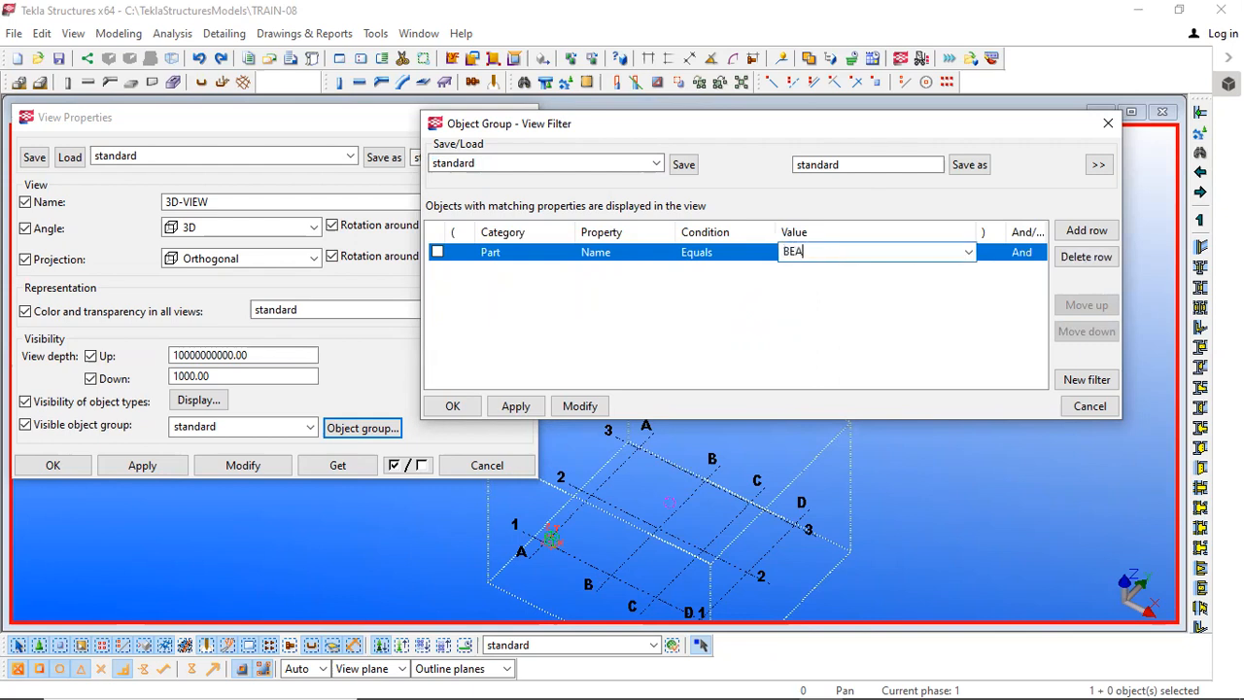
{"action": "left_click", "coordinate": [837, 286]}
{"action": "left_click_drag", "start_coordinate": [852, 167], "coordinate": [754, 173]}
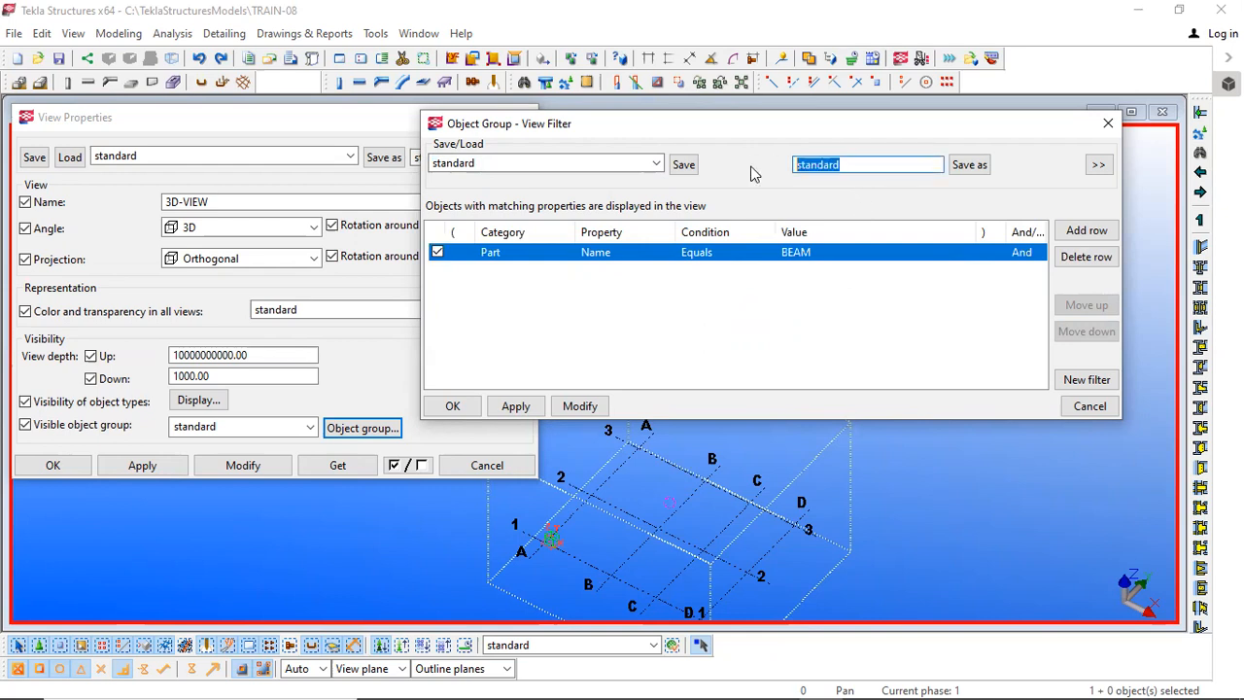
{"action": "type", "text": "MyFilter"}
{"action": "left_click", "coordinate": [737, 309]}
{"action": "left_click", "coordinate": [967, 167]}
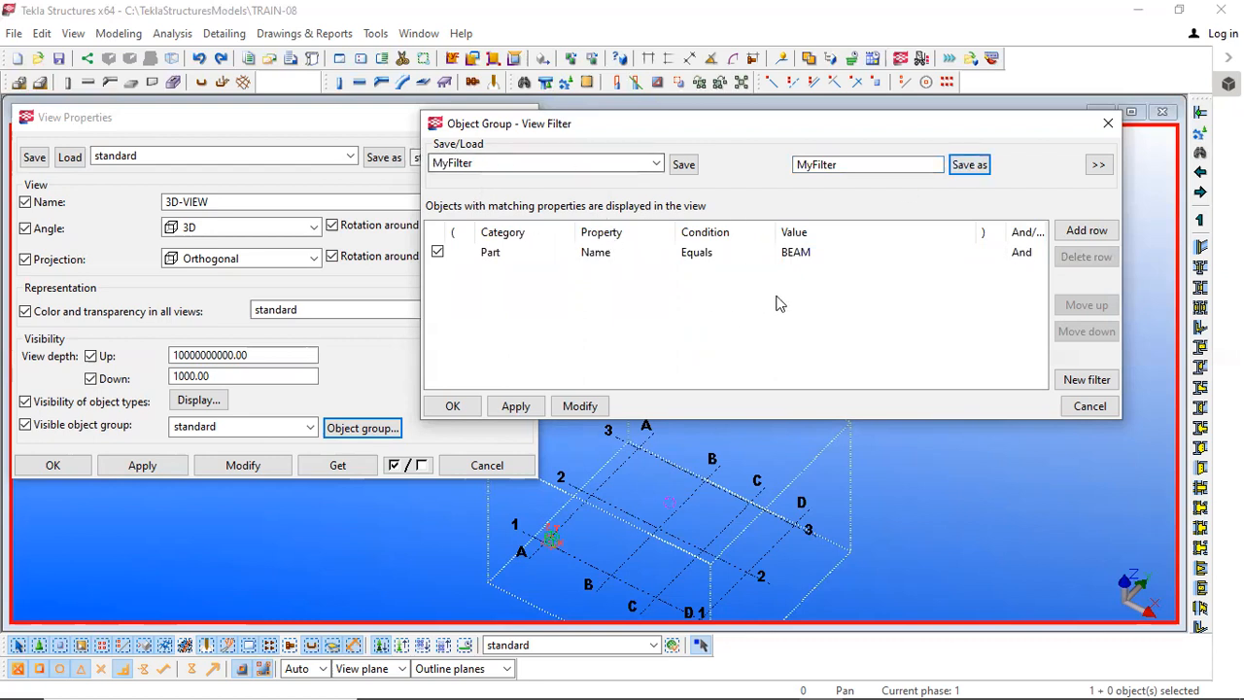
Step: Load the standard view filter from the saved filters
{"action": "left_click", "coordinate": [655, 163]}
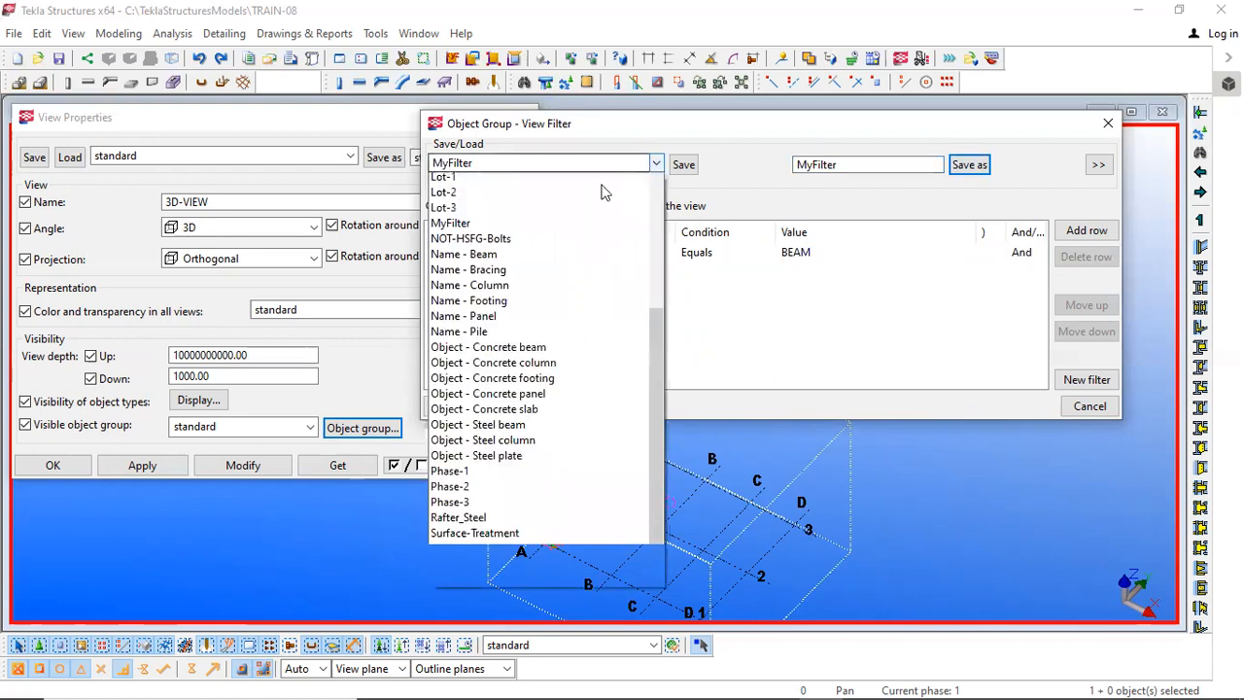
{"action": "scroll", "coordinate": [656, 290], "scroll_direction": "up", "scroll_amount": 5}
{"action": "scroll", "coordinate": [657, 233], "scroll_direction": "up", "scroll_amount": 1}
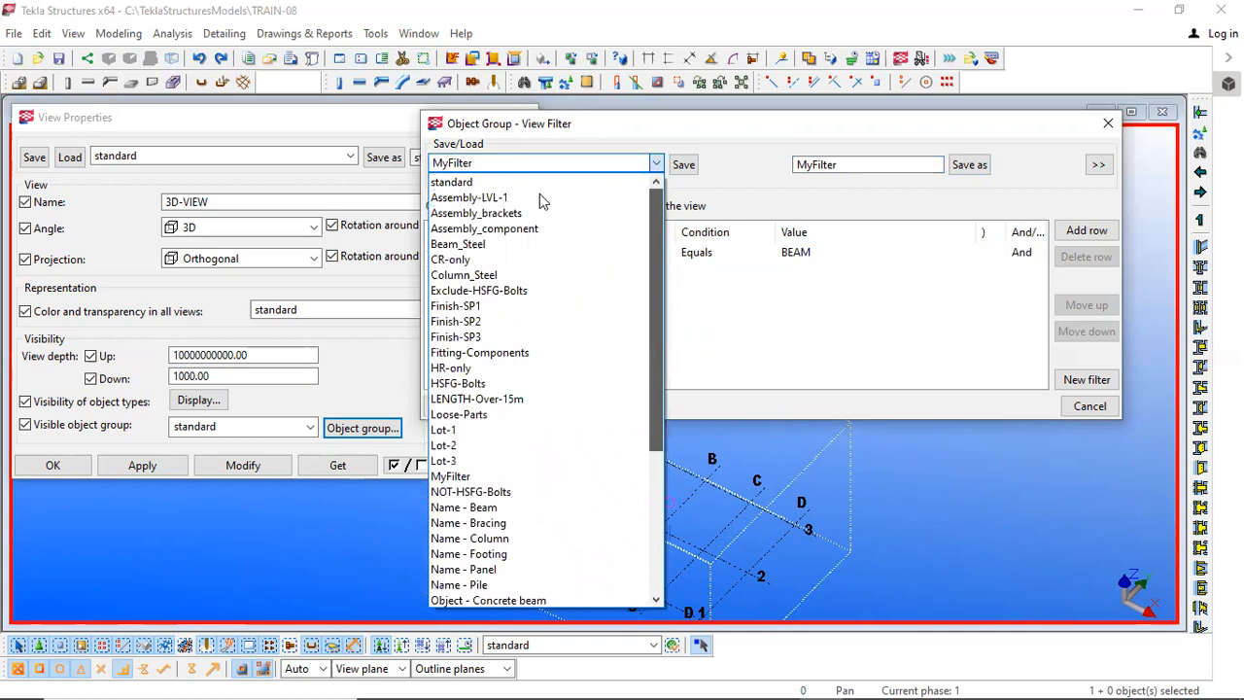
{"action": "left_click", "coordinate": [539, 185]}
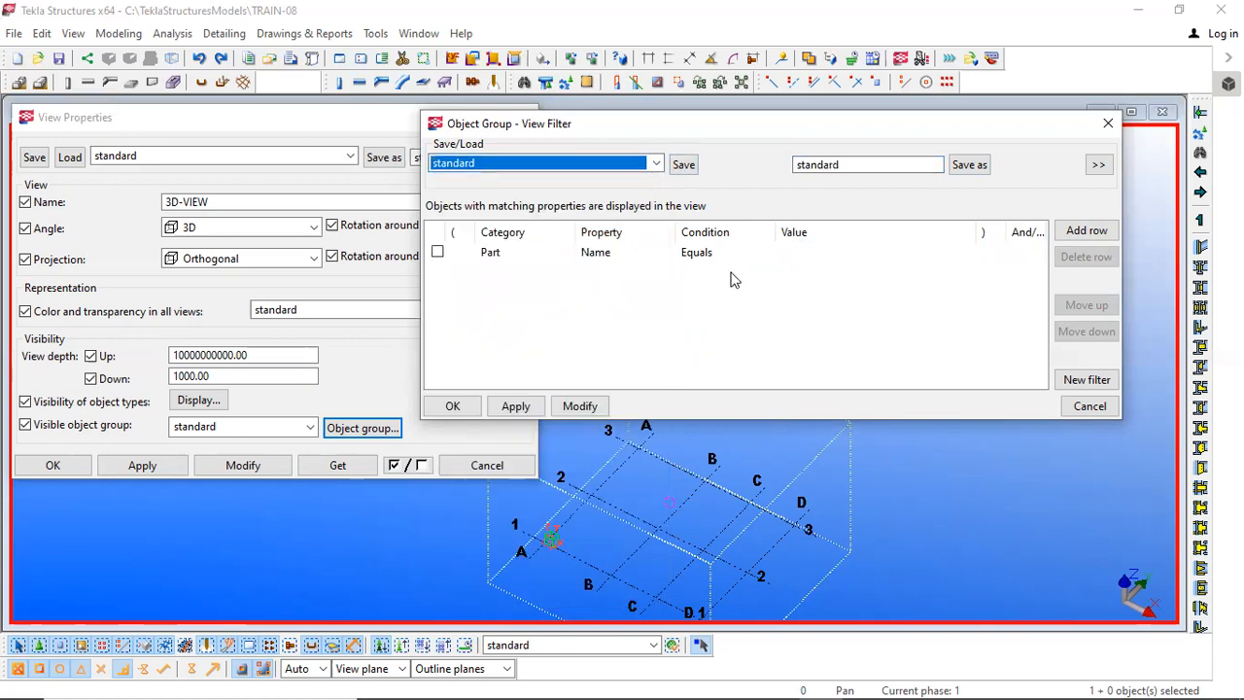
Step: Find MyFilter among the saved view filters and load it
{"action": "left_click", "coordinate": [656, 163]}
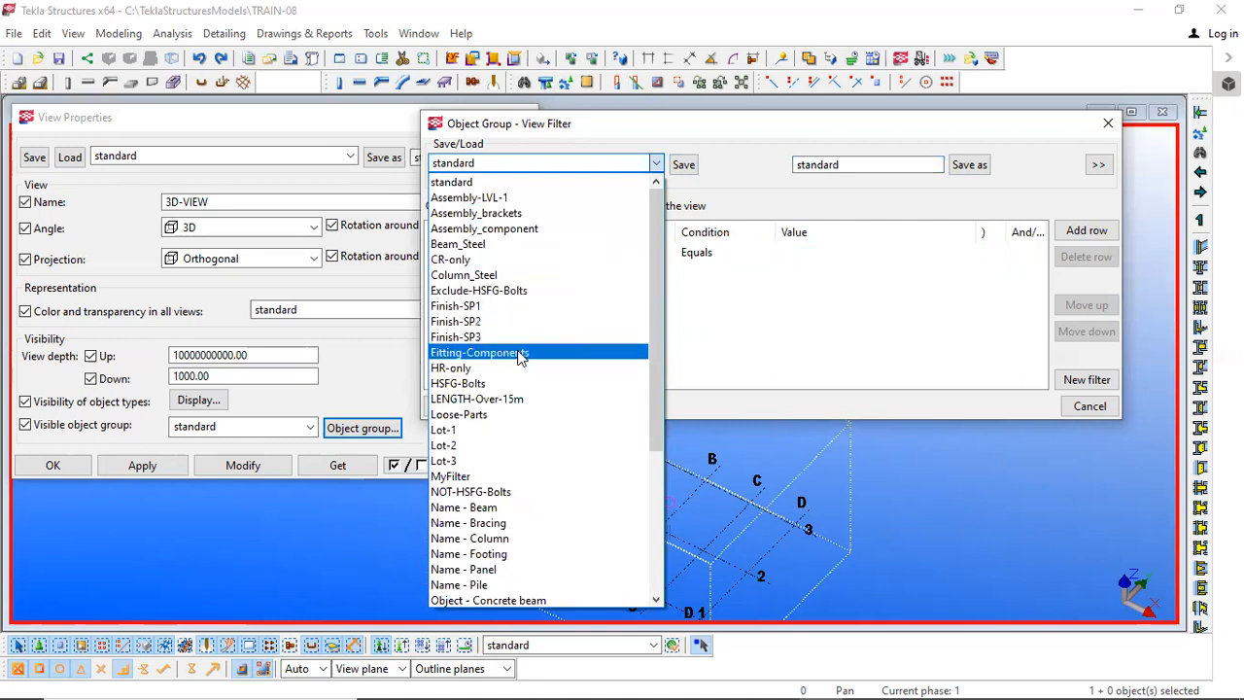
{"action": "left_click_drag", "start_coordinate": [663, 304], "coordinate": [664, 505]}
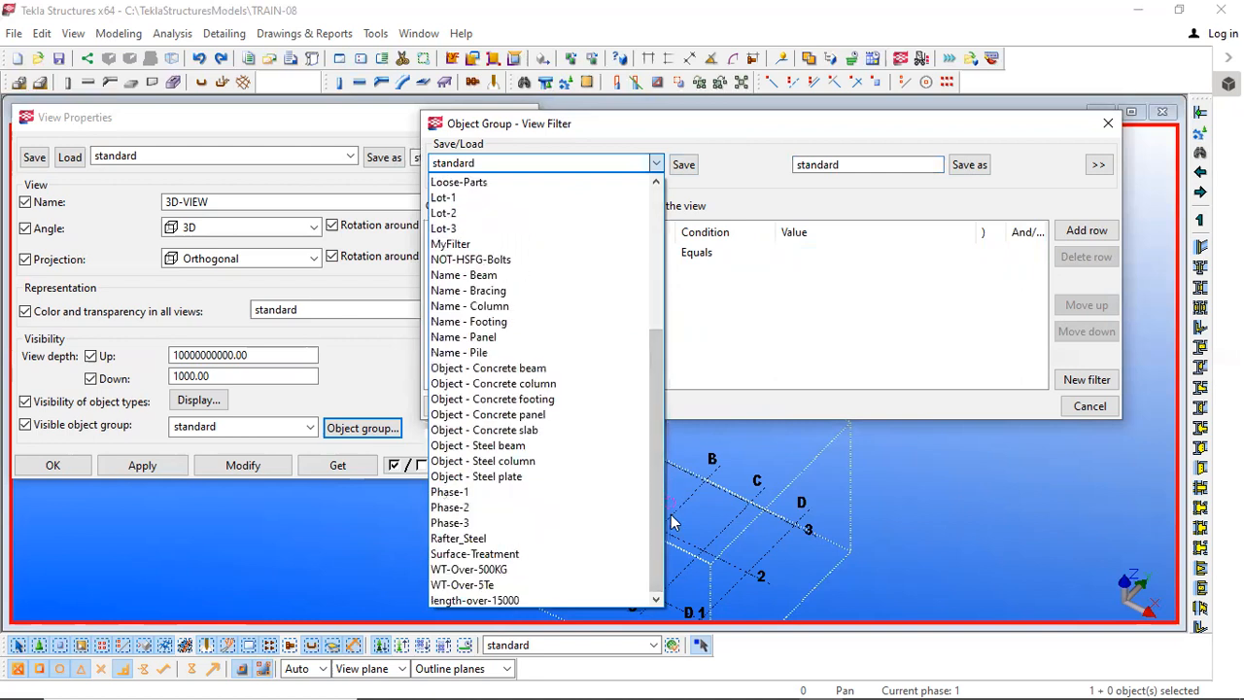
{"action": "left_click", "coordinate": [514, 243]}
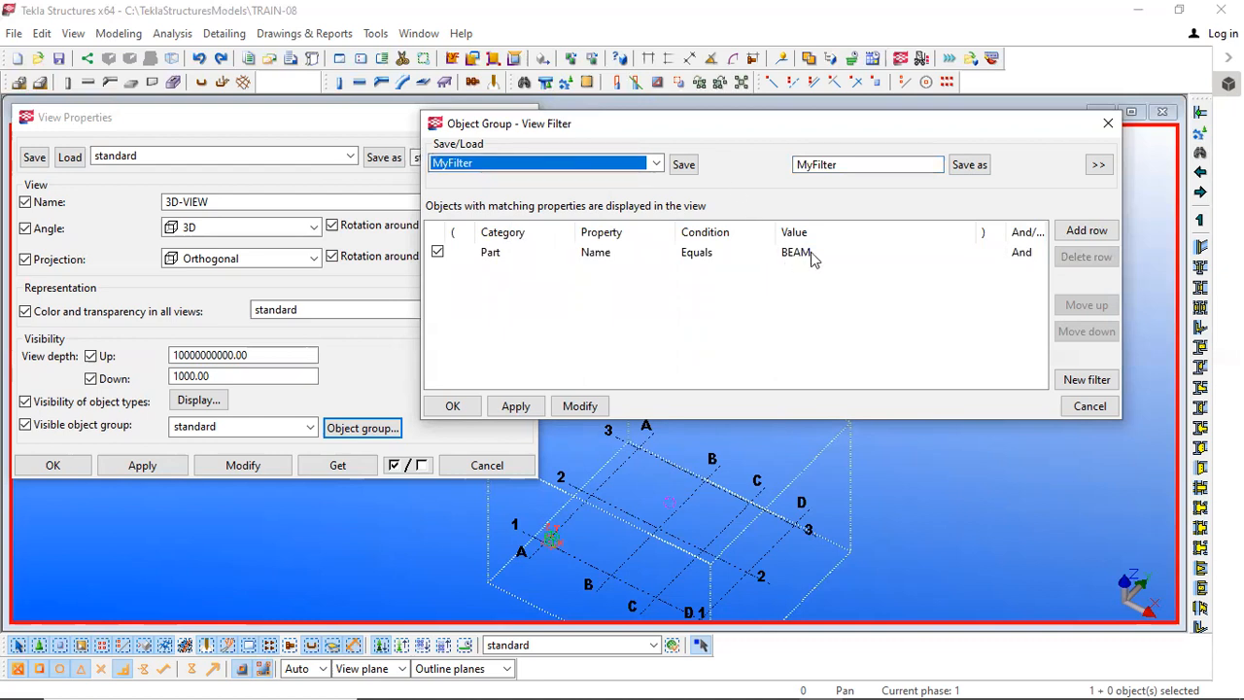
{"action": "left_click", "coordinate": [696, 291]}
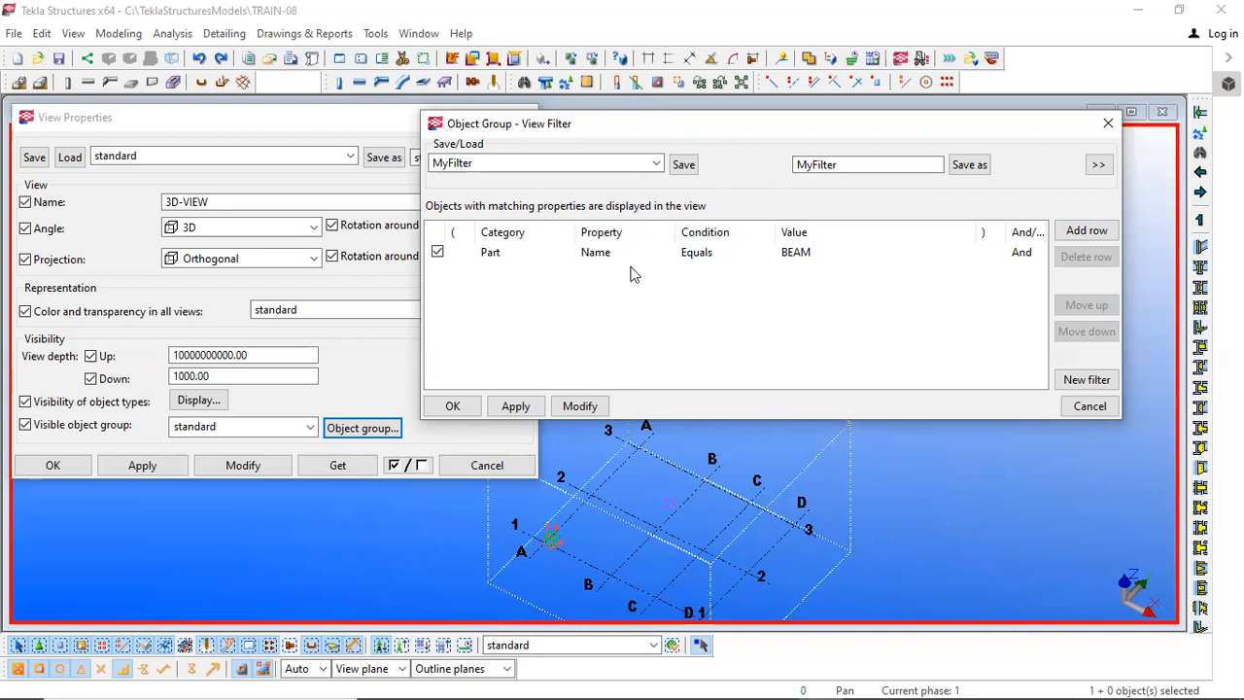
Step: Close the view filter dialog and look through the filters offered for the visible object group, keeping standard
{"action": "left_click", "coordinate": [1089, 406]}
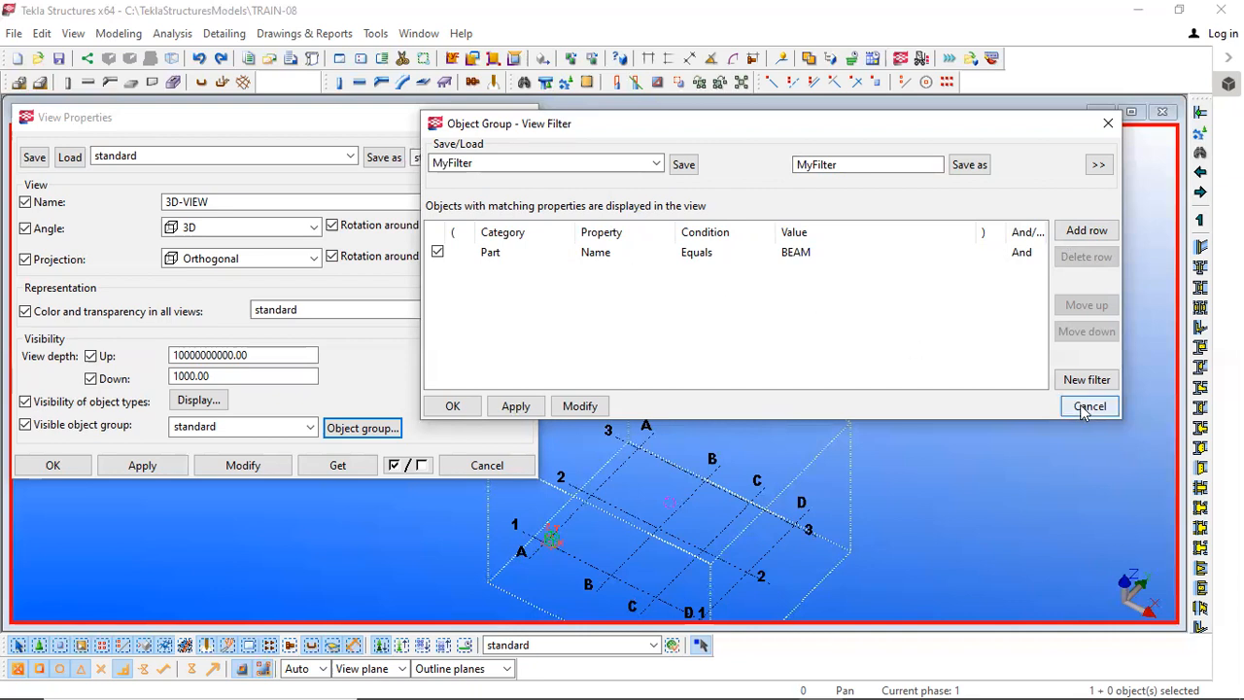
{"action": "left_click", "coordinate": [306, 431]}
{"action": "left_click", "coordinate": [306, 431]}
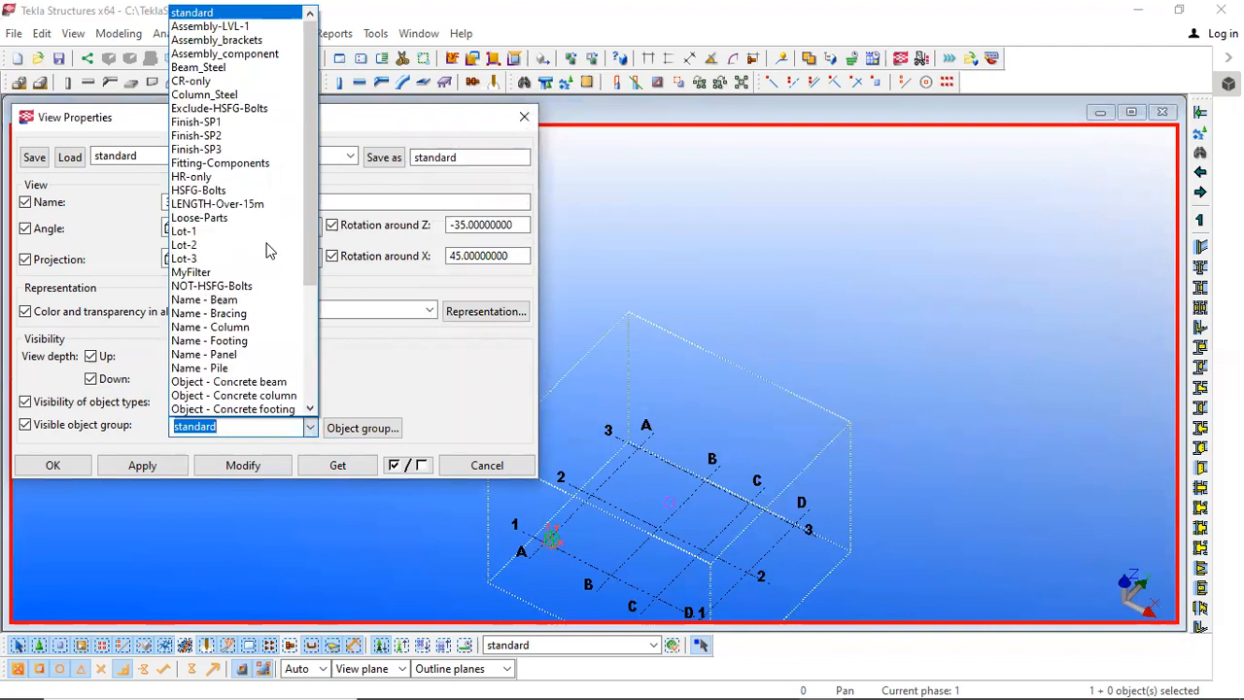
{"action": "left_click", "coordinate": [424, 379]}
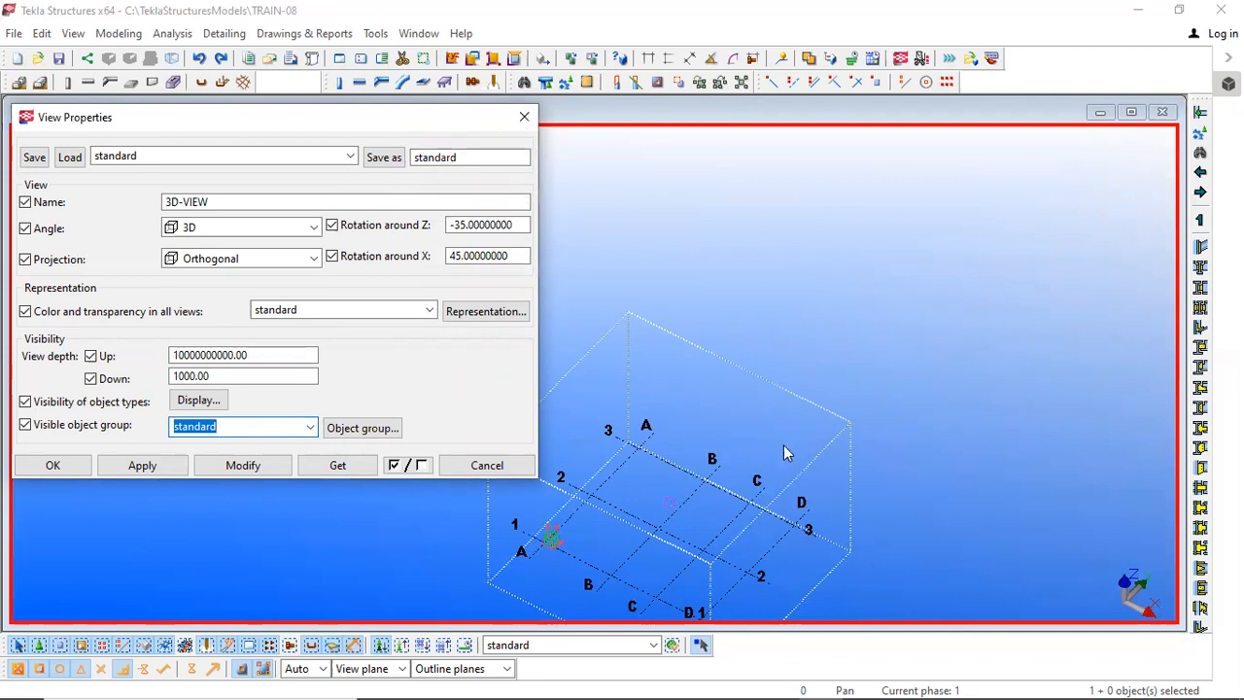
{"action": "middle_click_drag", "start_coordinate": [752, 450], "coordinate": [838, 362]}
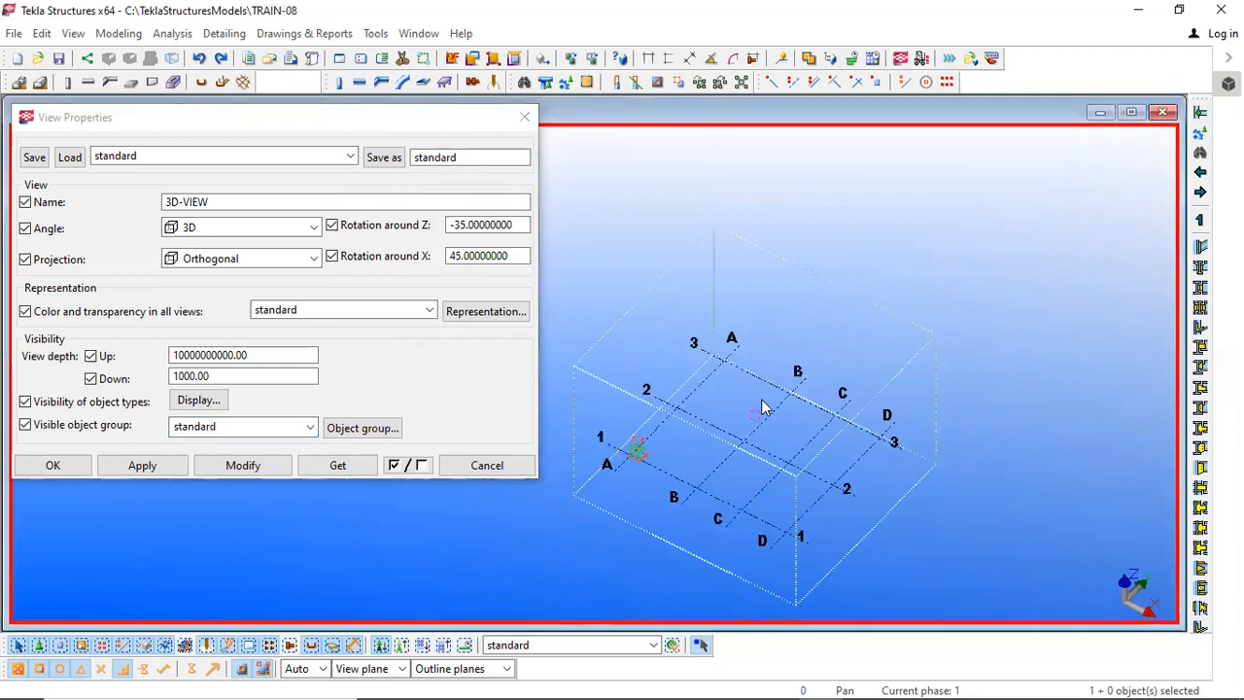
{"action": "scroll", "coordinate": [768, 408], "scroll_direction": "up", "scroll_amount": 4}
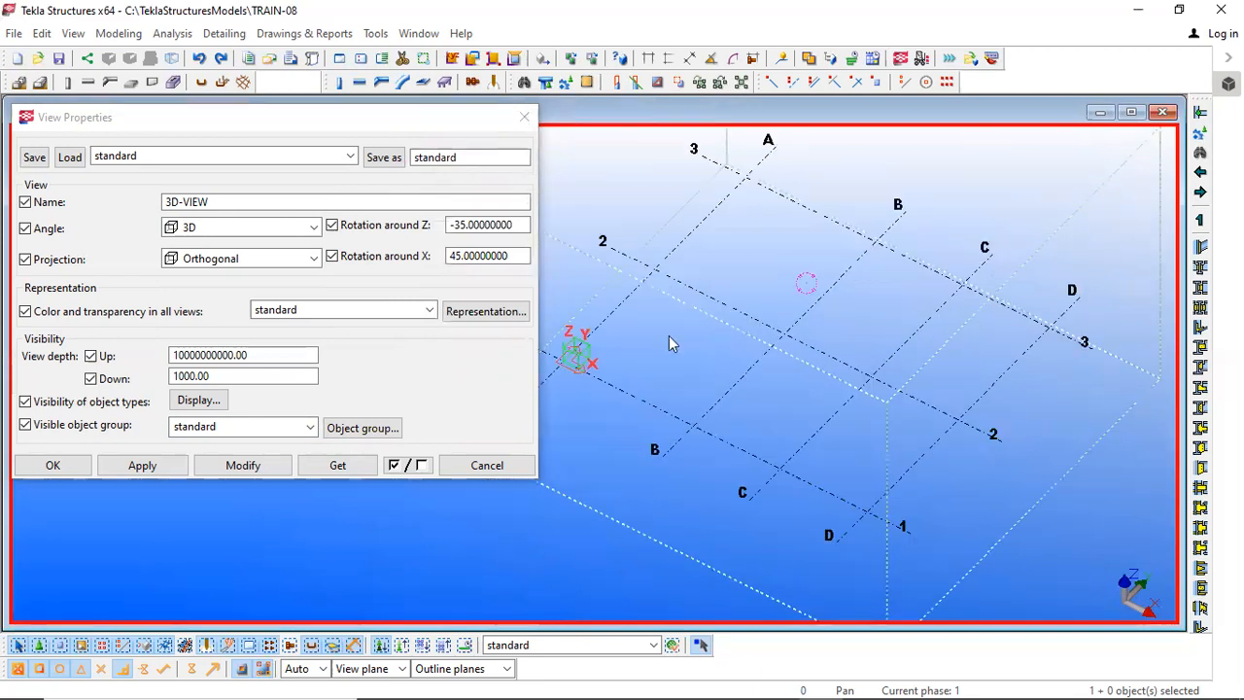
{"action": "scroll", "coordinate": [801, 277], "scroll_direction": "down", "scroll_amount": 5}
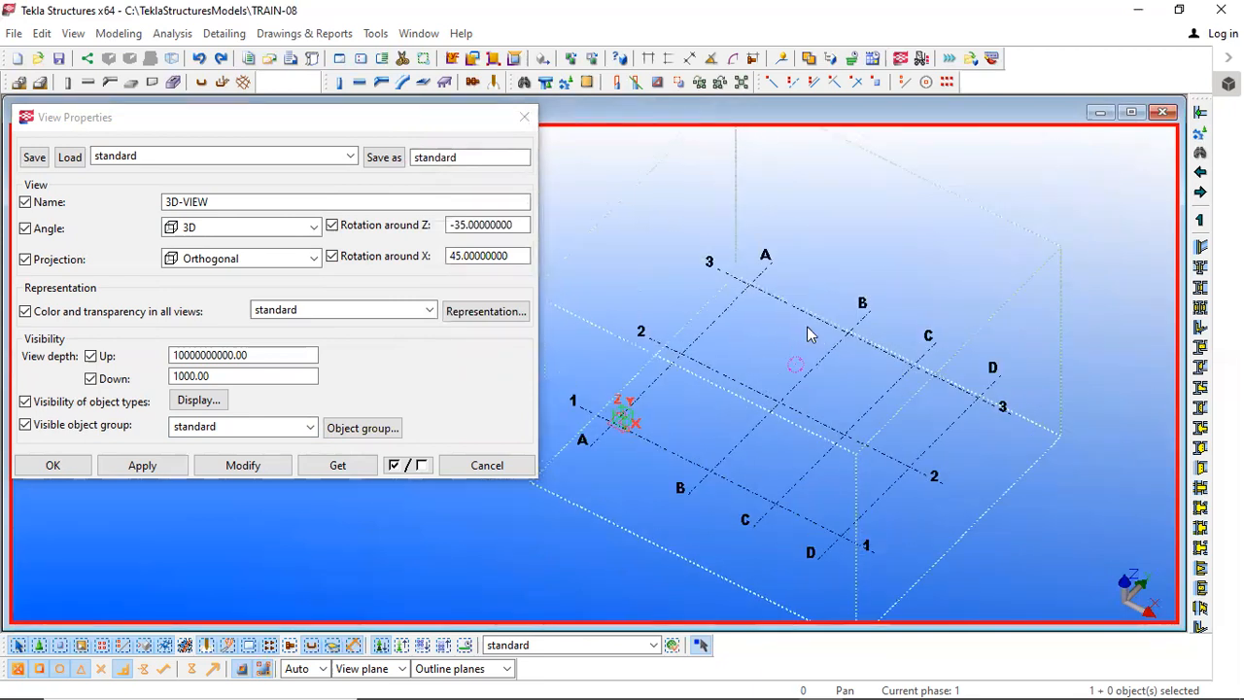
{"action": "middle_click_drag", "start_coordinate": [837, 335], "coordinate": [824, 272]}
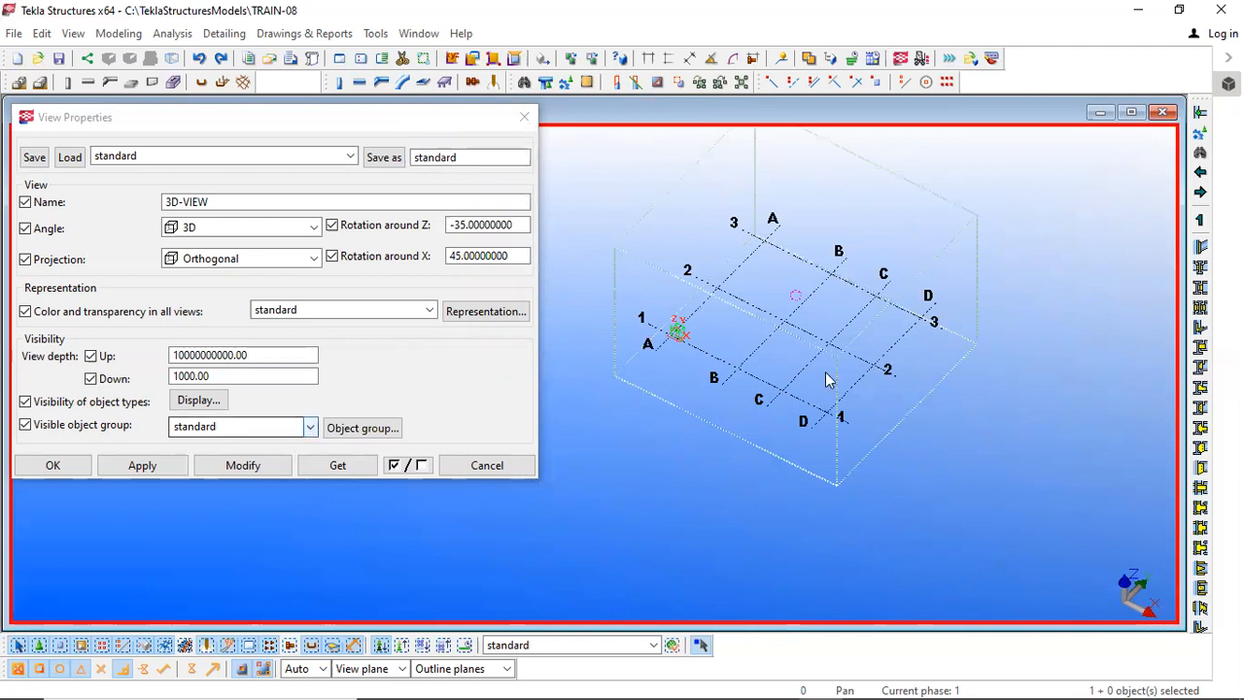
Step: Close the view properties without applying changes and open the properties of the model grid
{"action": "middle_click_drag", "start_coordinate": [819, 340], "coordinate": [808, 379]}
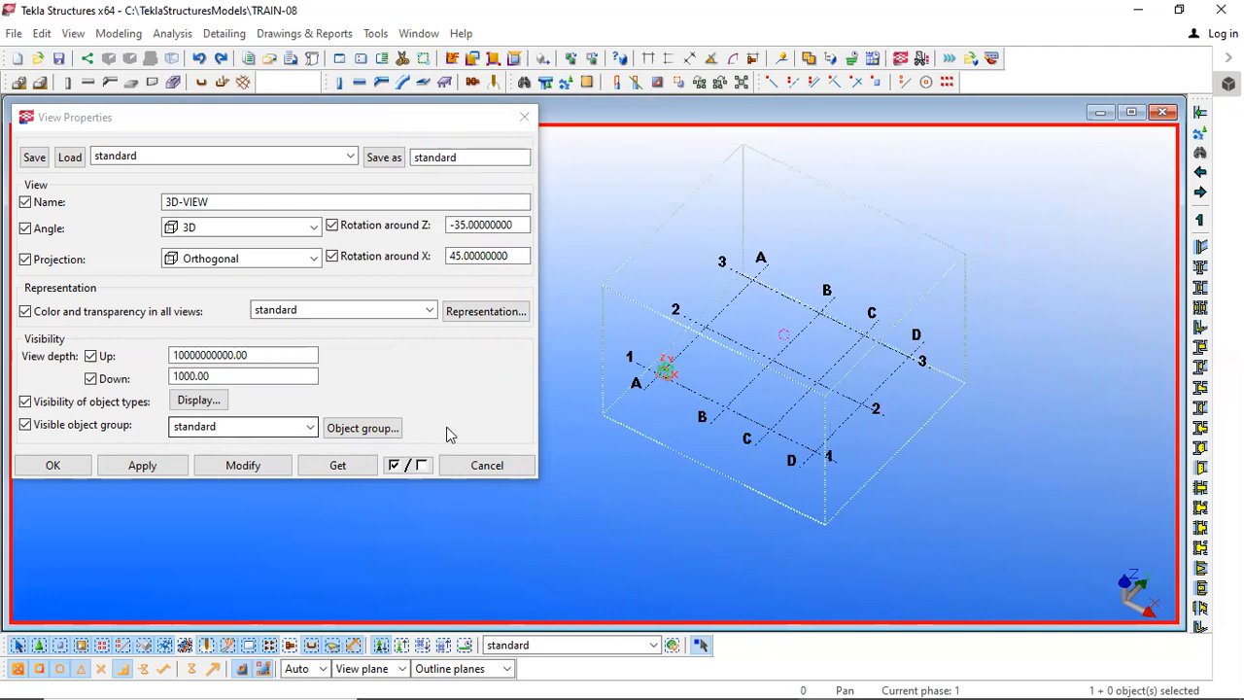
{"action": "left_click", "coordinate": [487, 464]}
{"action": "mouse_move", "coordinate": [627, 344]}
{"action": "middle_mouse_down"}
{"action": "mouse_move", "coordinate": [592, 344]}
{"action": "mouse_move", "coordinate": [642, 345]}
{"action": "middle_mouse_up"}
{"action": "scroll", "coordinate": [661, 343], "scroll_direction": "up", "scroll_amount": 1}
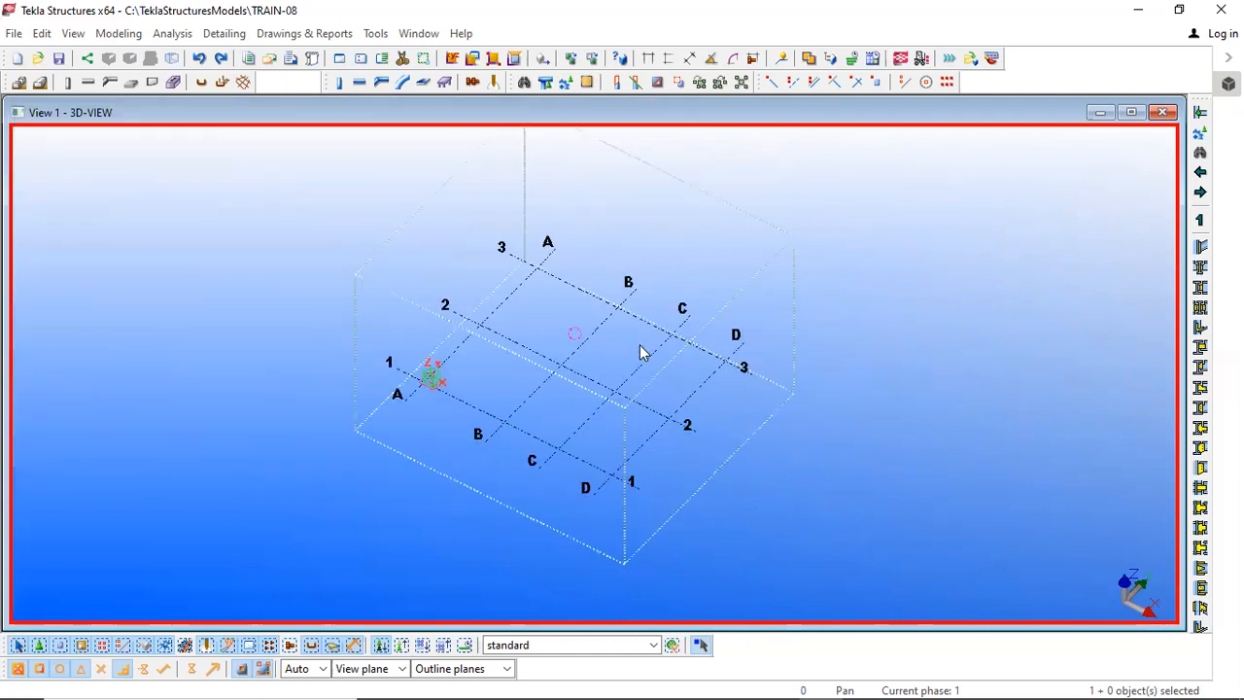
{"action": "double_click", "coordinate": [591, 295]}
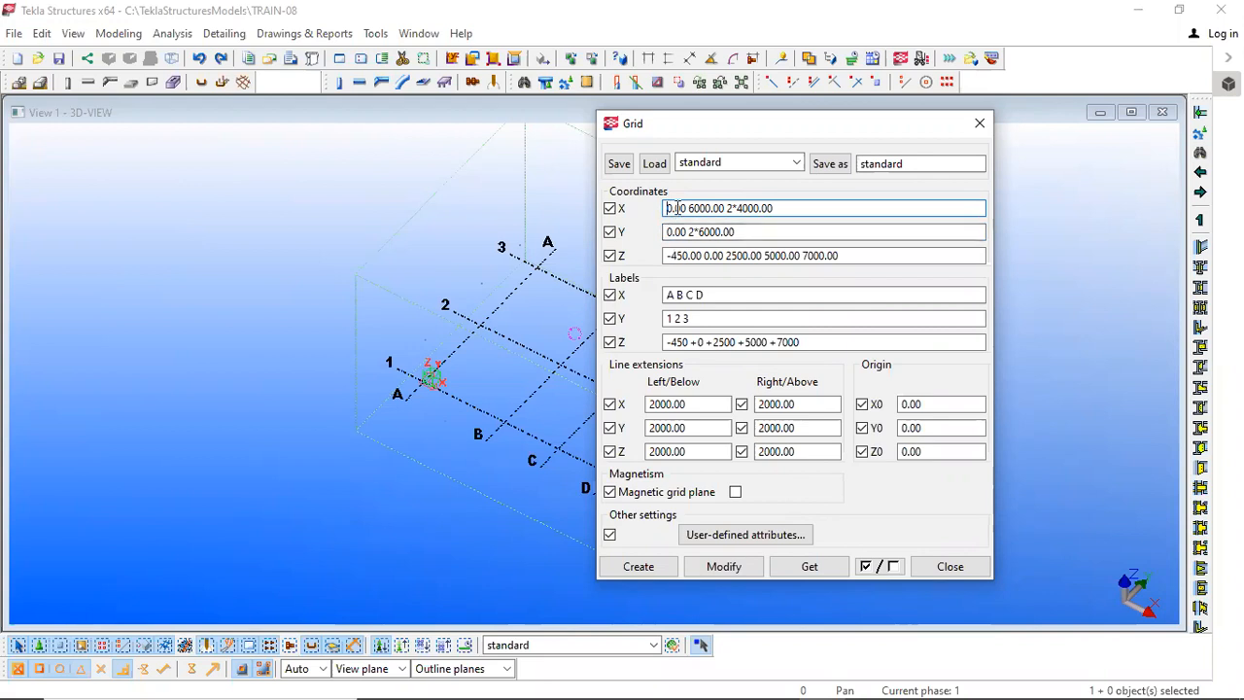
Step: Examine the grid's X coordinate spacings in relation to the origin at grid lines A and 1
{"action": "left_click_drag", "start_coordinate": [686, 208], "coordinate": [802, 214]}
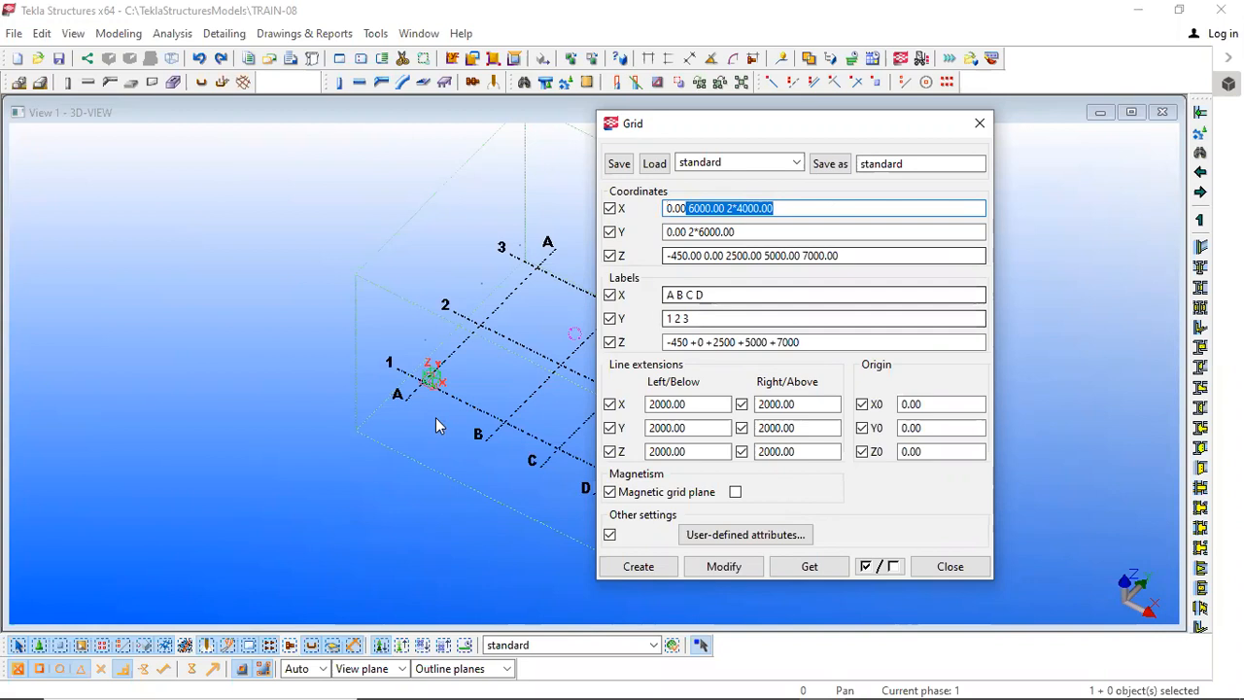
{"action": "scroll", "coordinate": [433, 381], "scroll_direction": "up", "scroll_amount": 5}
{"action": "scroll", "coordinate": [421, 387], "scroll_direction": "up", "scroll_amount": 5}
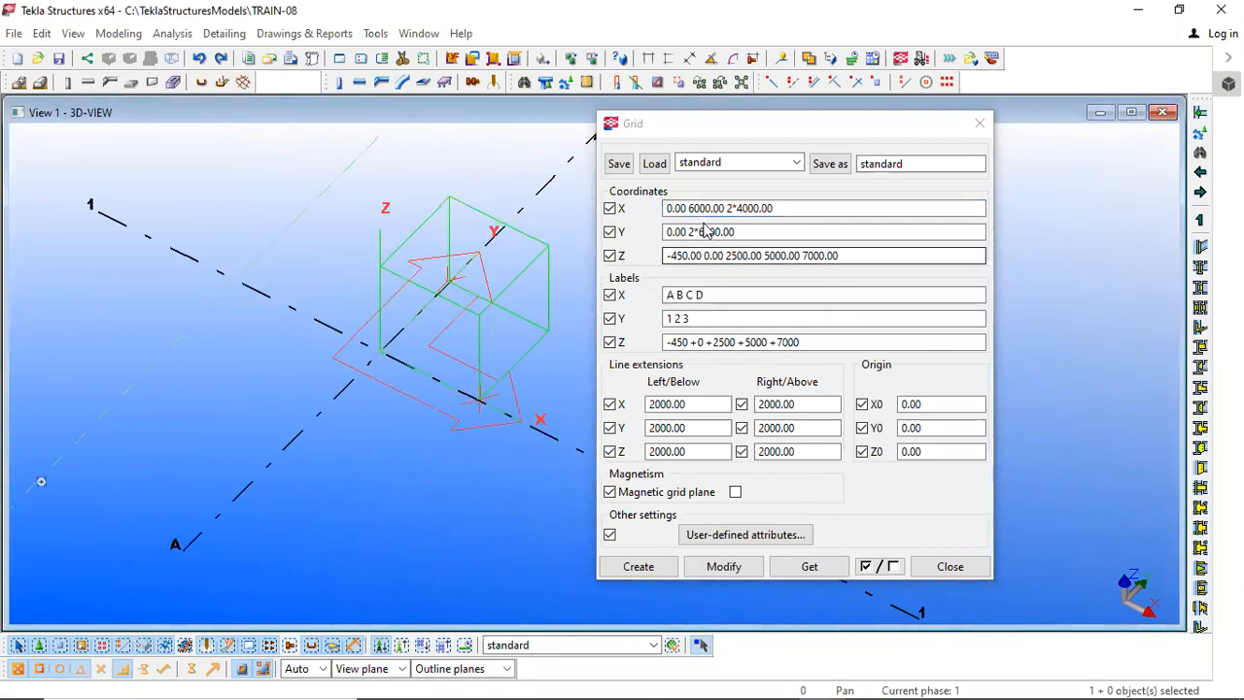
{"action": "left_click", "coordinate": [729, 210]}
{"action": "left_click_drag", "start_coordinate": [728, 209], "coordinate": [935, 209]}
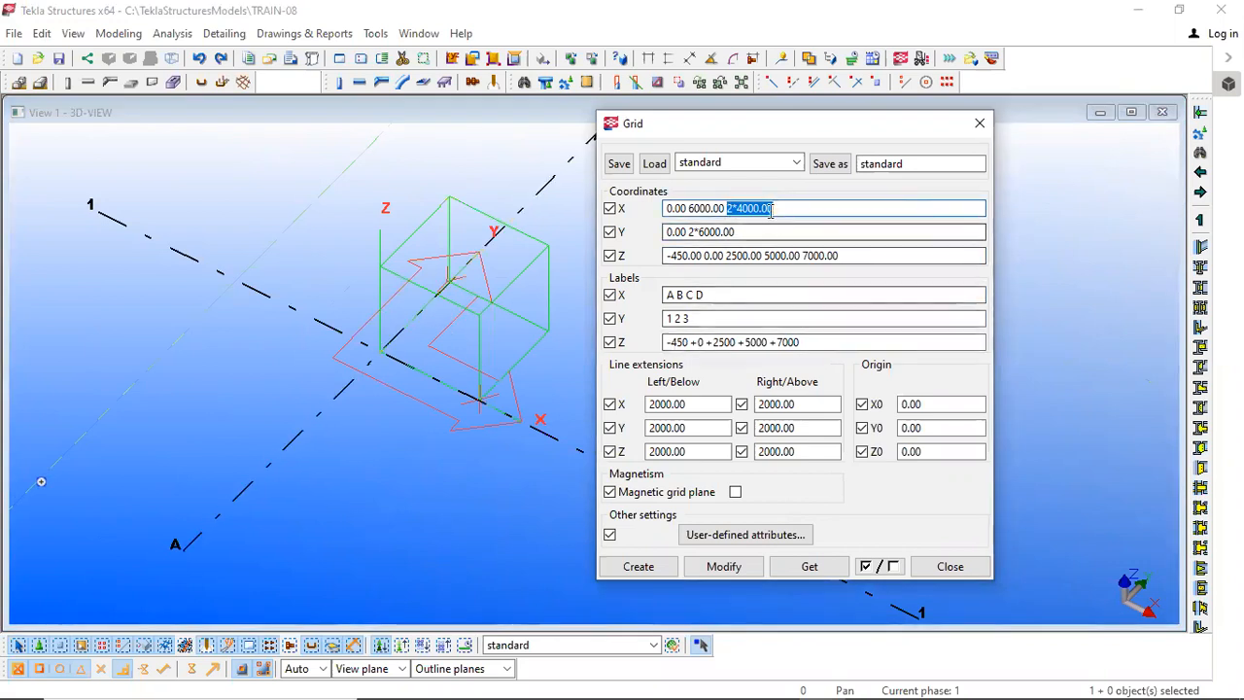
{"action": "left_click_drag", "start_coordinate": [690, 208], "coordinate": [927, 203]}
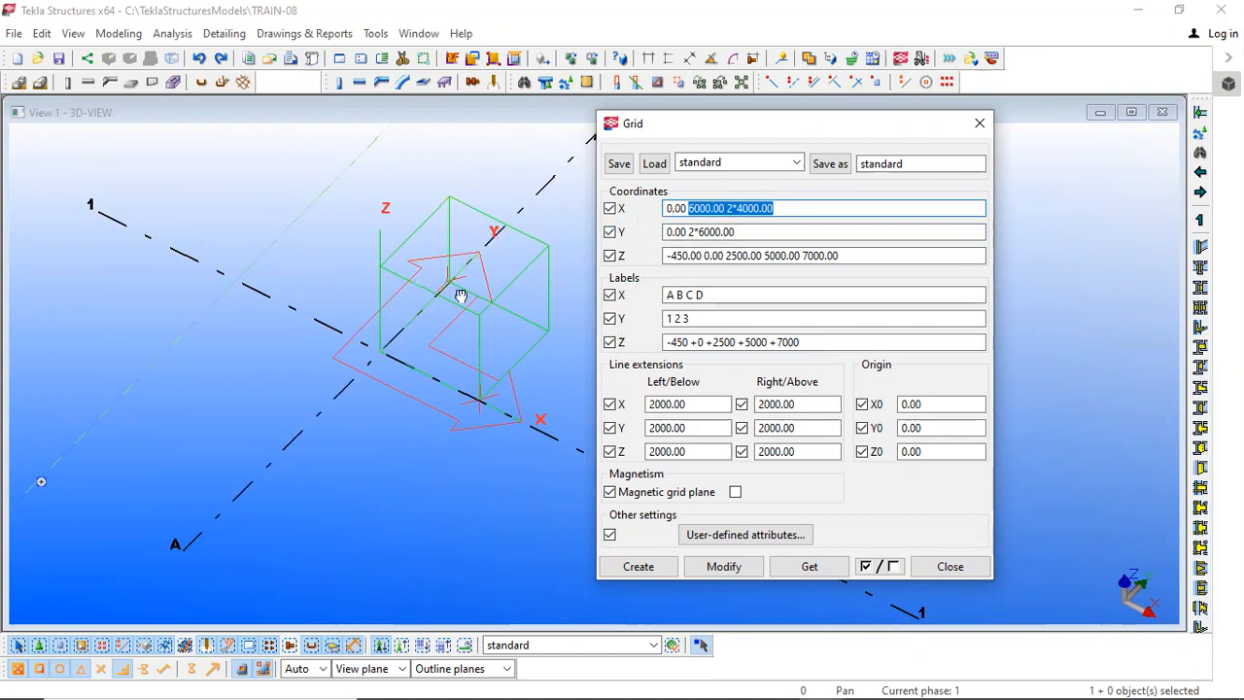
Step: Examine the grid's Y coordinate spacings against numbered grid lines 1 to 3 in the 3D view
{"action": "scroll", "coordinate": [416, 331], "scroll_direction": "down", "scroll_amount": 2}
{"action": "scroll", "coordinate": [404, 331], "scroll_direction": "down", "scroll_amount": 7}
{"action": "middle_click_drag", "start_coordinate": [424, 316], "coordinate": [326, 329]}
{"action": "scroll", "coordinate": [327, 329], "scroll_direction": "up", "scroll_amount": 1}
{"action": "scroll", "coordinate": [327, 329], "scroll_direction": "up", "scroll_amount": 2}
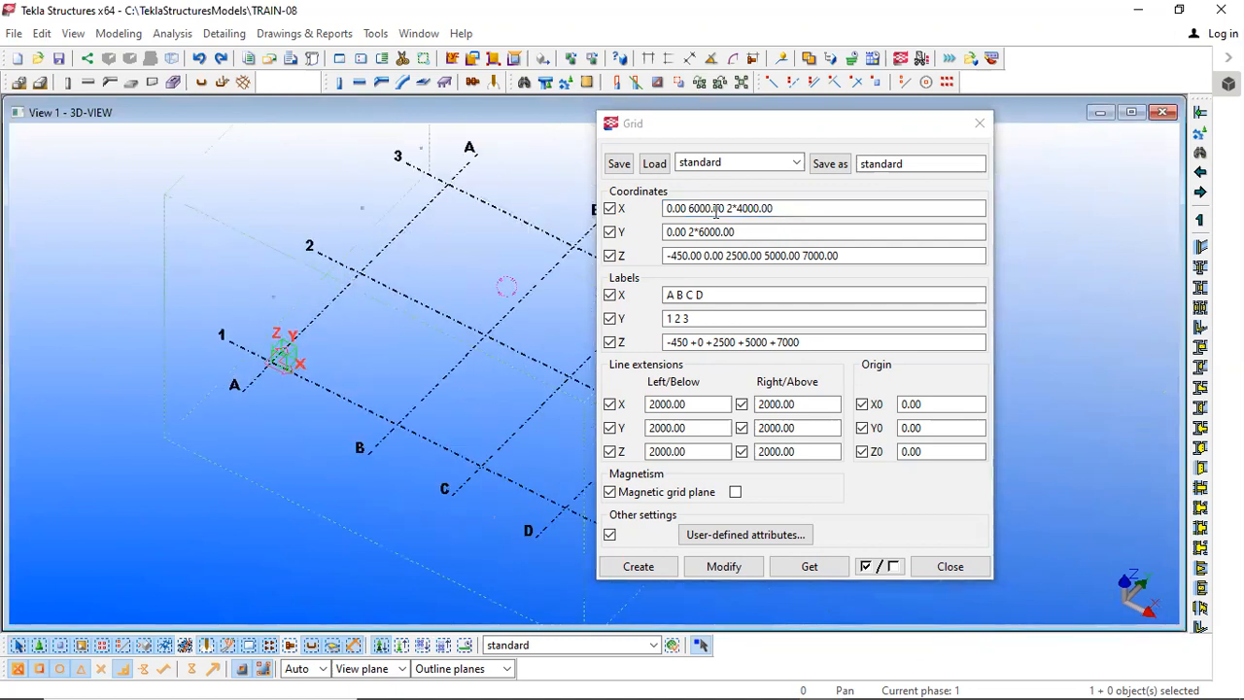
{"action": "left_click", "coordinate": [692, 234]}
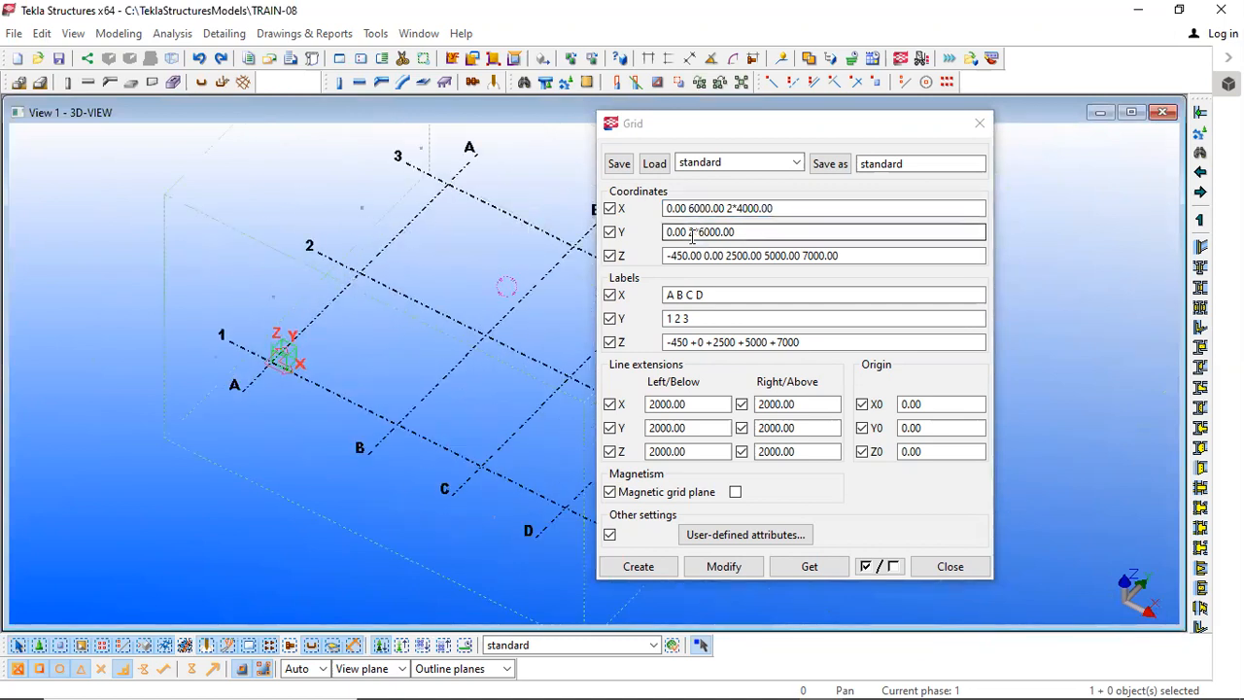
{"action": "double_click", "coordinate": [818, 239]}
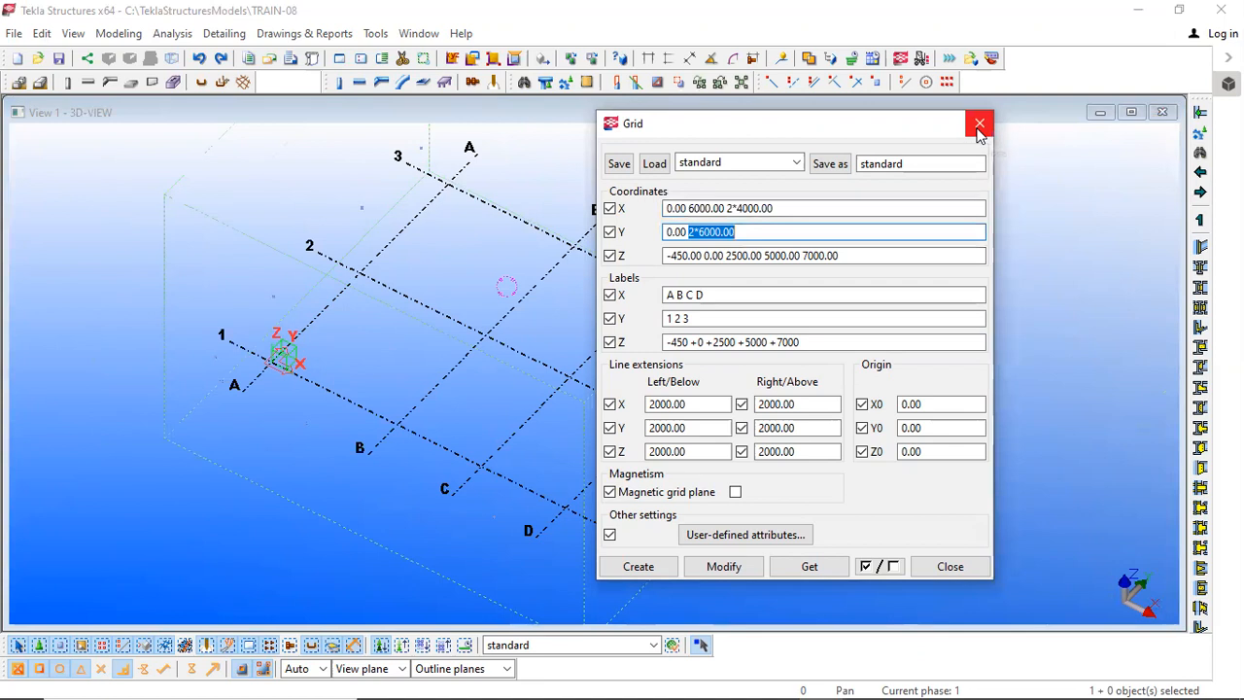
Step: Examine the grid's X and Z labels against the grid lines in the 3D view
{"action": "left_click_drag", "start_coordinate": [717, 295], "coordinate": [655, 313]}
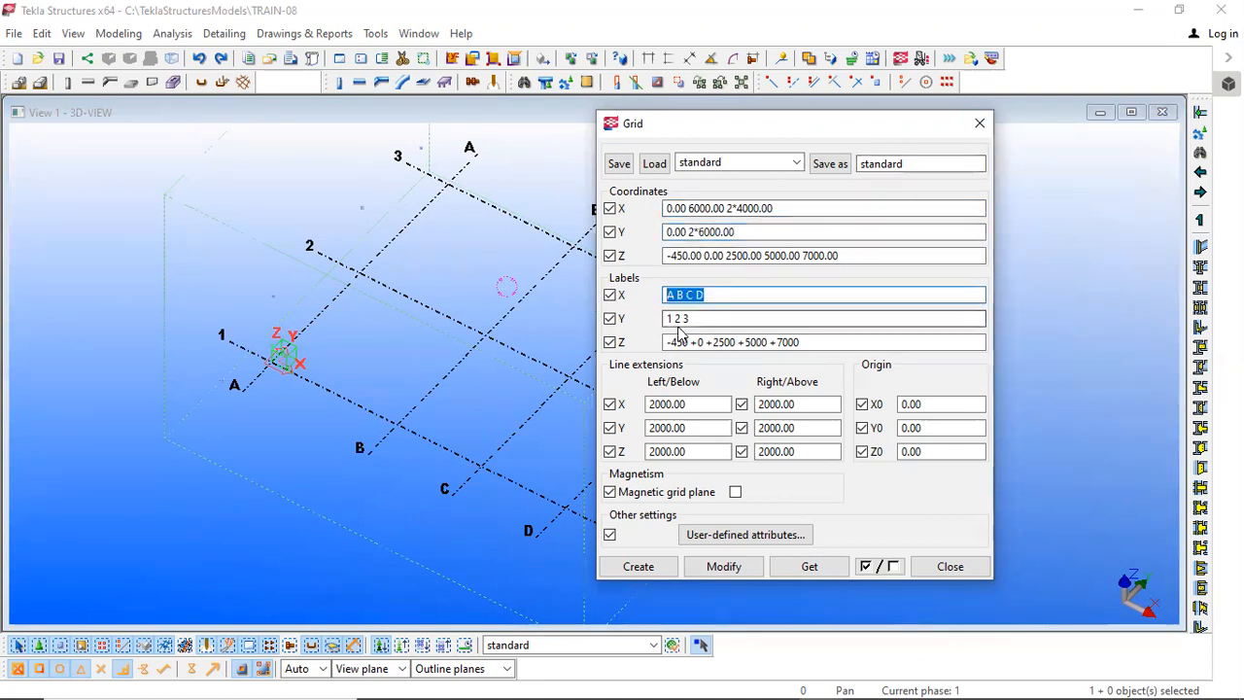
{"action": "middle_click_drag", "start_coordinate": [472, 169], "coordinate": [335, 238]}
{"action": "scroll", "coordinate": [335, 232], "scroll_direction": "down", "scroll_amount": 2}
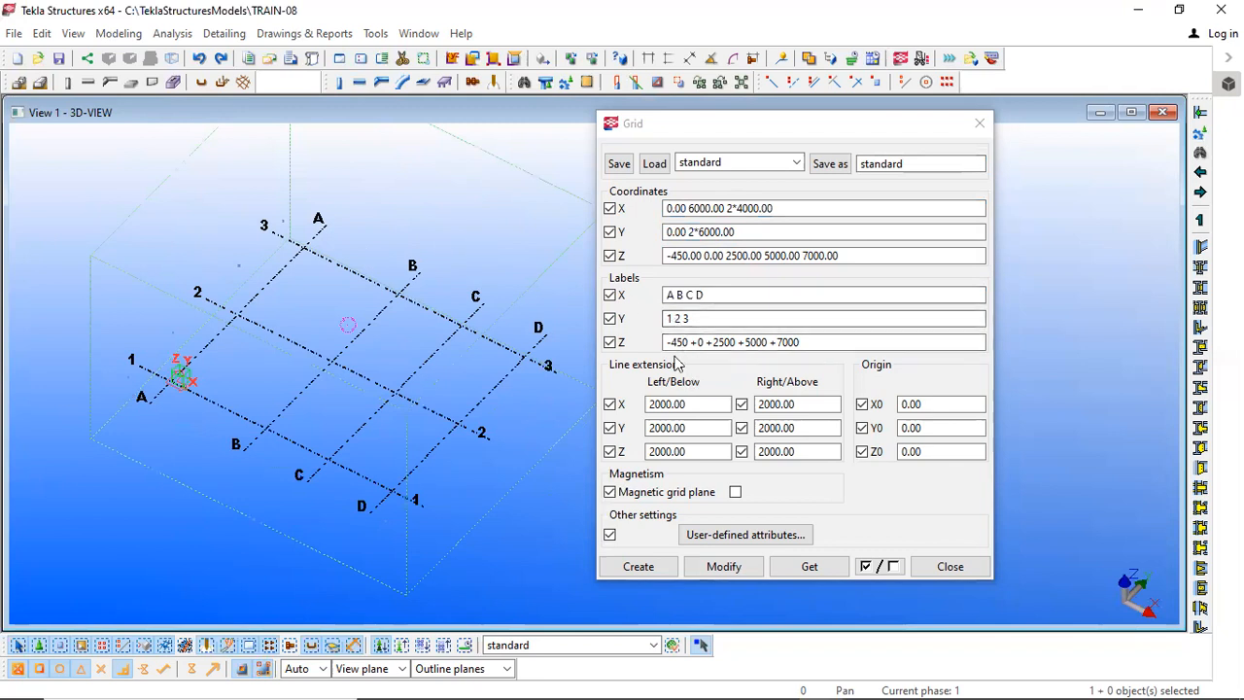
{"action": "left_click_drag", "start_coordinate": [818, 343], "coordinate": [366, 327]}
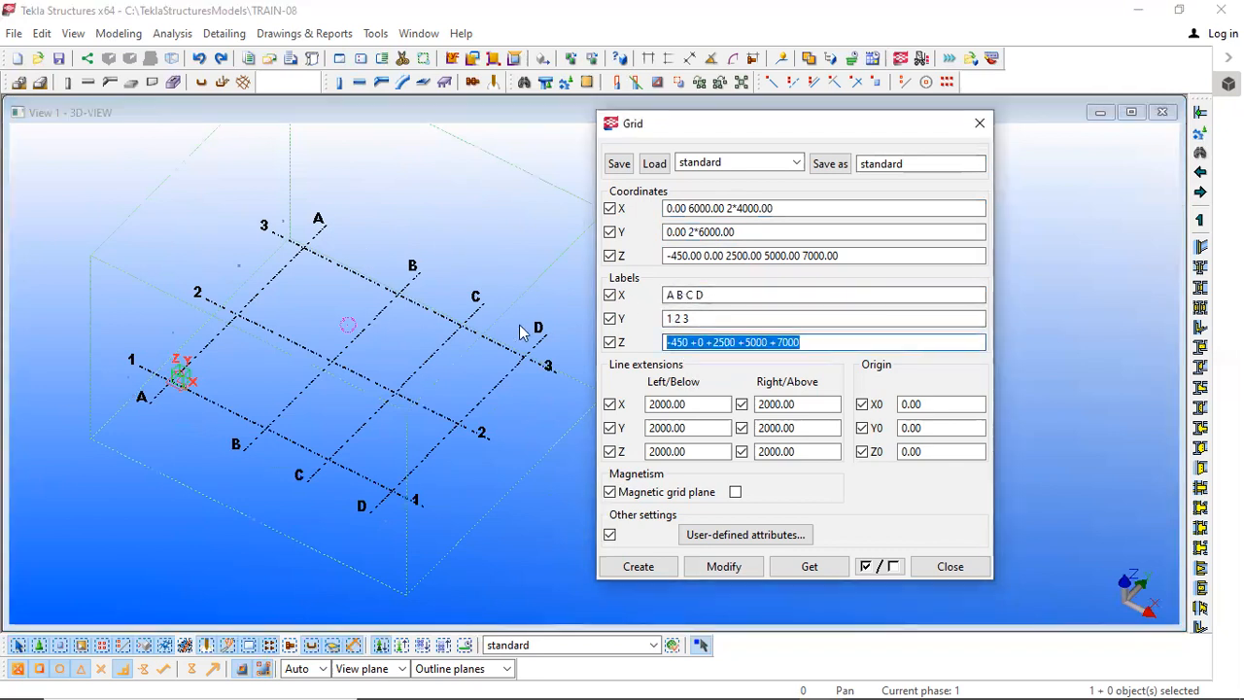
Step: Set the last Z label of the grid to +7.0
{"action": "left_click_drag", "start_coordinate": [810, 343], "coordinate": [773, 362]}
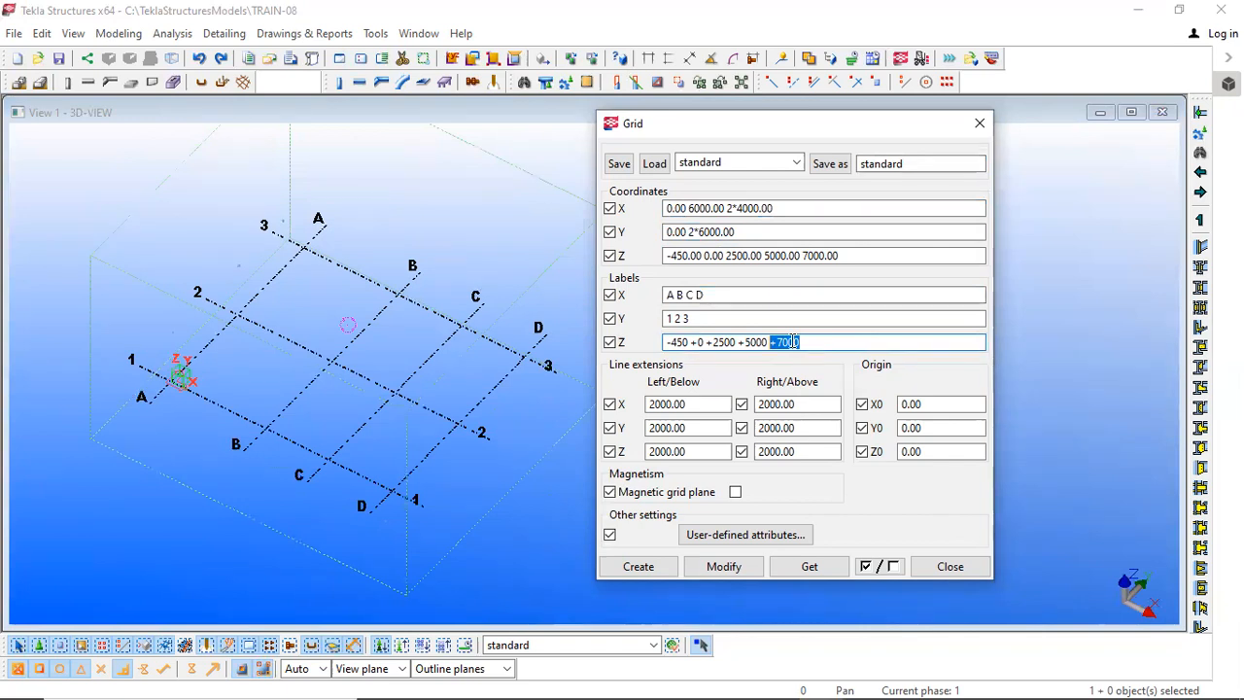
{"action": "left_click", "coordinate": [816, 346]}
{"action": "double_click", "coordinate": [790, 342]}
{"action": "left_click", "coordinate": [797, 342]}
{"action": "type", "text": "0"}
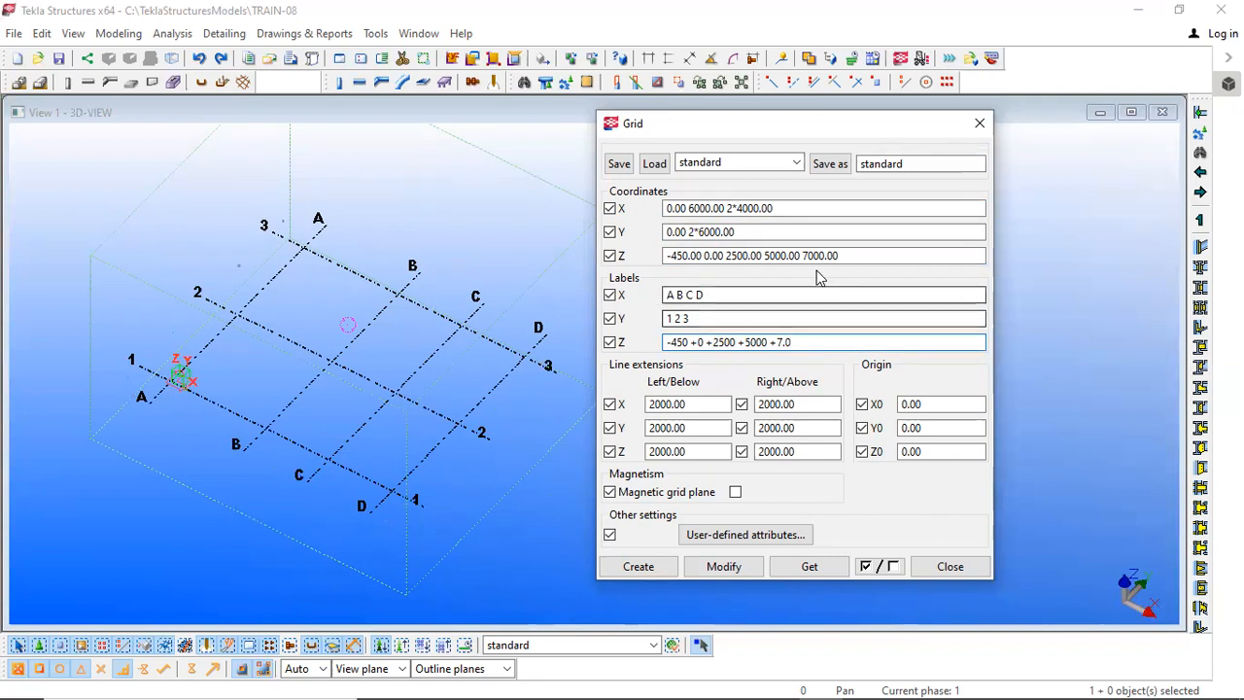
Step: Compare the last Z coordinate of the grid with its matching Z label
{"action": "left_click_drag", "start_coordinate": [1036, 276], "coordinate": [1049, 282]}
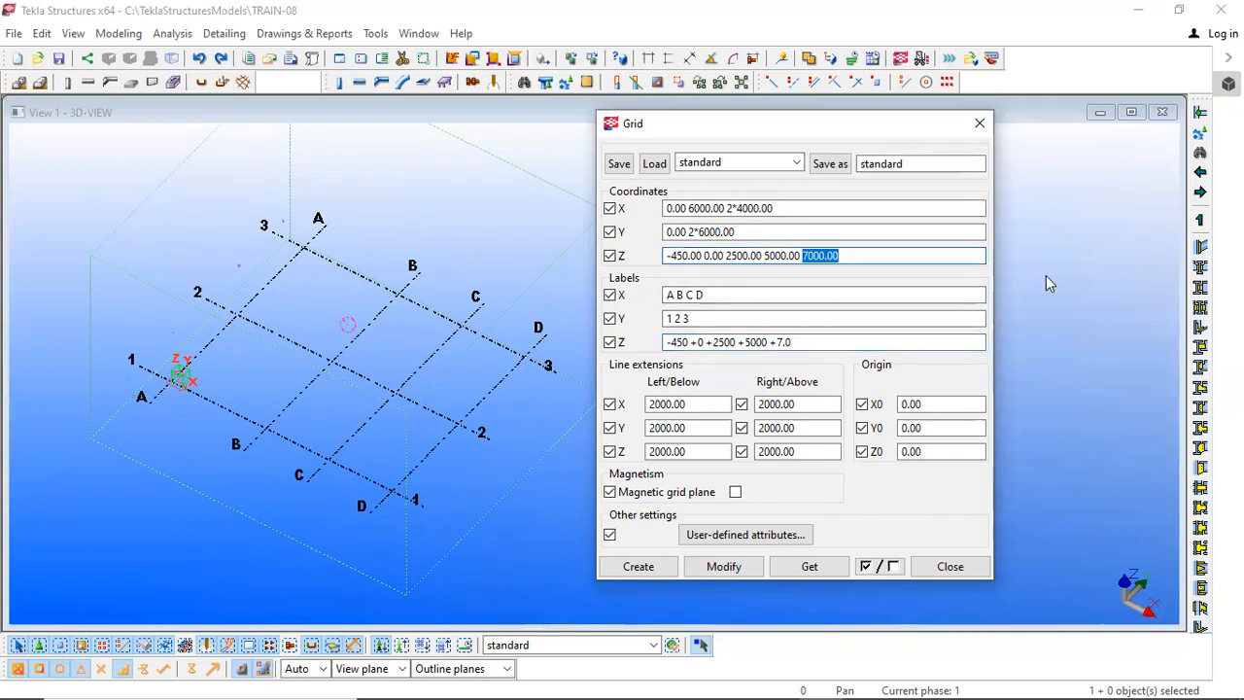
{"action": "left_click", "coordinate": [879, 254]}
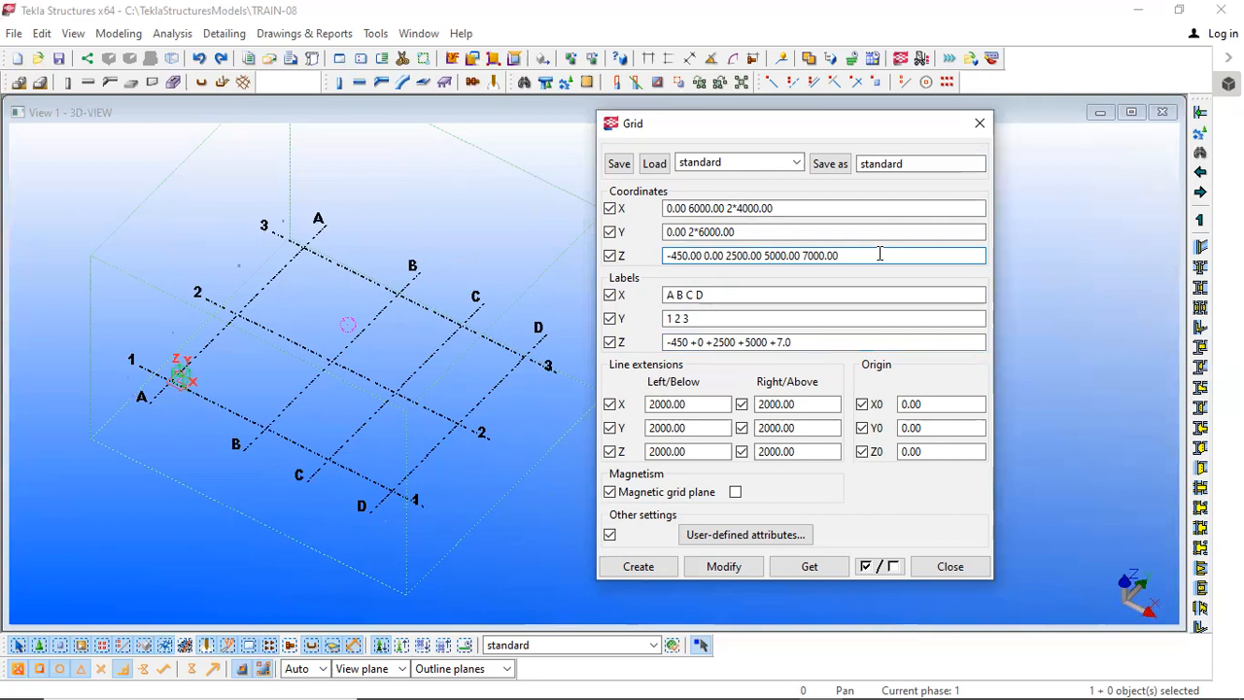
{"action": "left_click", "coordinate": [802, 252]}
{"action": "left_click_drag", "start_coordinate": [805, 255], "coordinate": [1083, 272]}
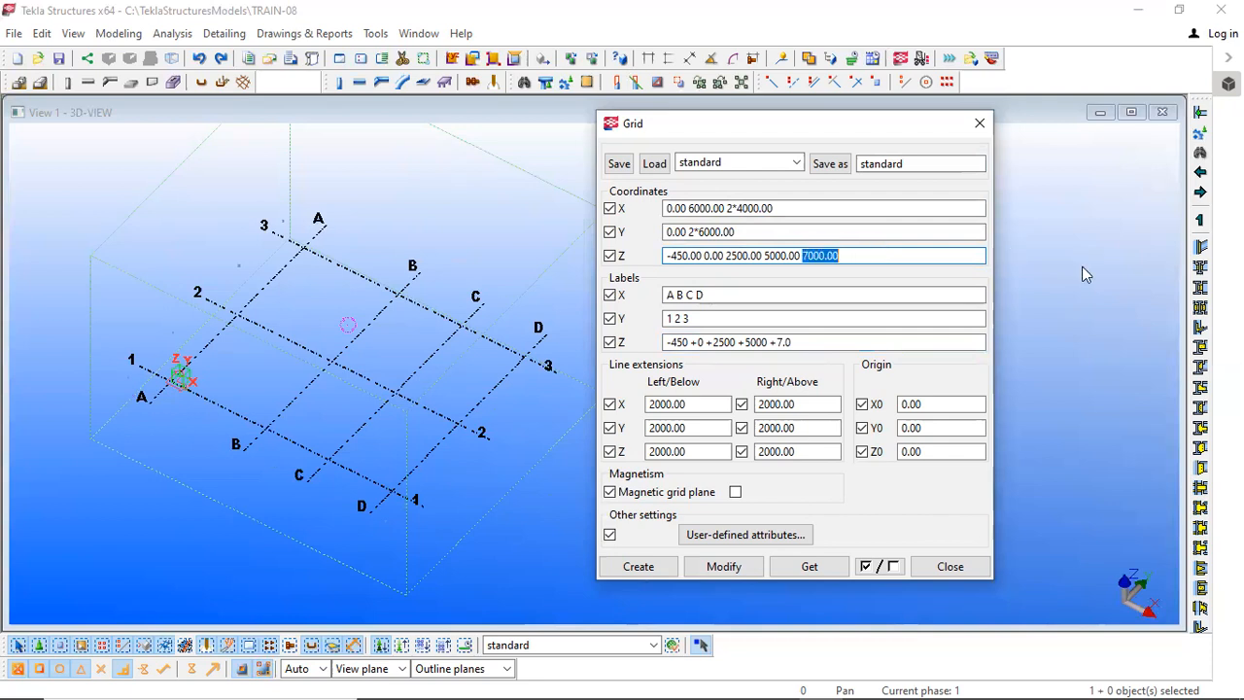
{"action": "left_click", "coordinate": [858, 255]}
{"action": "double_click", "coordinate": [807, 255]}
{"action": "double_click", "coordinate": [875, 339]}
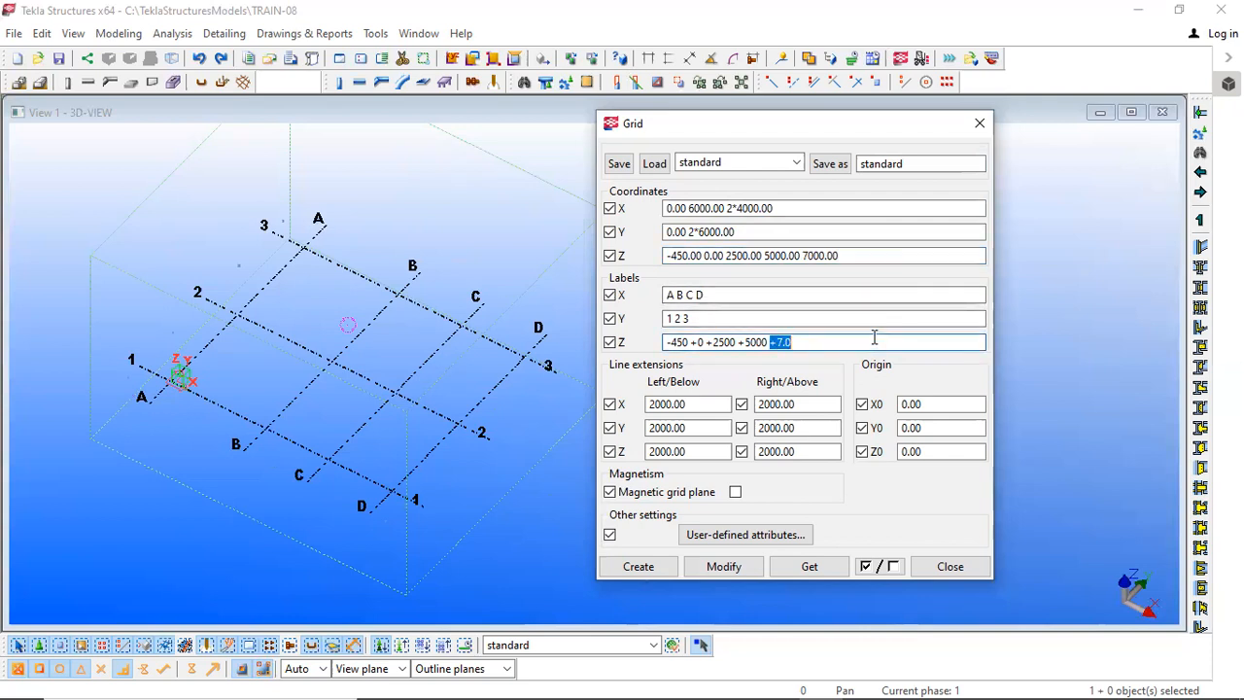
{"action": "left_click", "coordinate": [804, 347]}
{"action": "left_click_drag", "start_coordinate": [772, 342], "coordinate": [892, 342]}
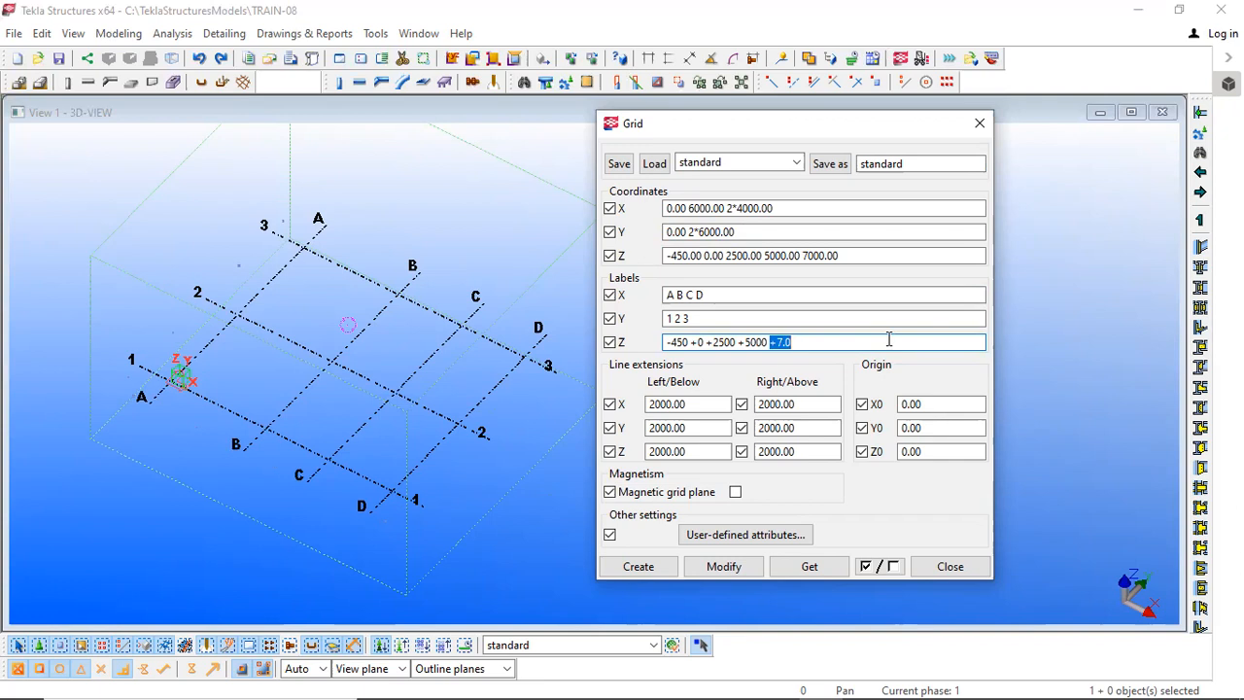
{"action": "left_click", "coordinate": [783, 342]}
{"action": "left_click_drag", "start_coordinate": [772, 347], "coordinate": [907, 346]}
{"action": "left_click_drag", "start_coordinate": [803, 256], "coordinate": [985, 252]}
{"action": "left_click", "coordinate": [819, 257]}
{"action": "left_click_drag", "start_coordinate": [802, 255], "coordinate": [934, 258]}
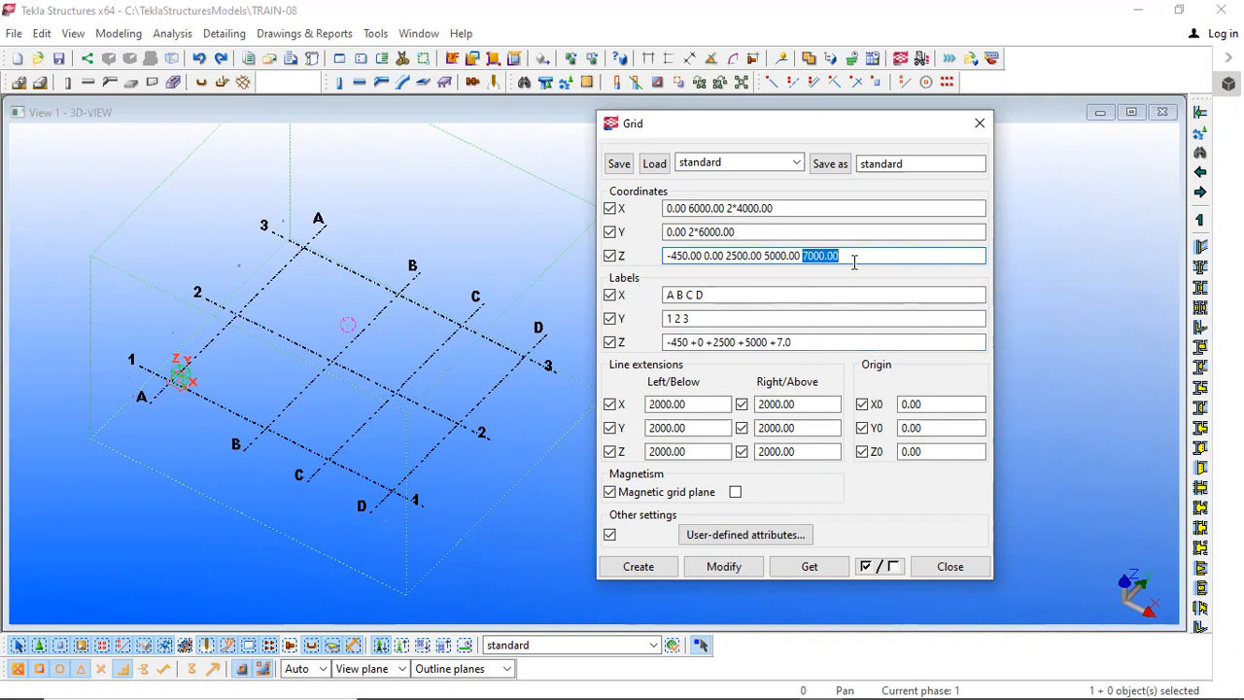
{"action": "left_click", "coordinate": [789, 342]}
{"action": "left_click_drag", "start_coordinate": [770, 346], "coordinate": [849, 343]}
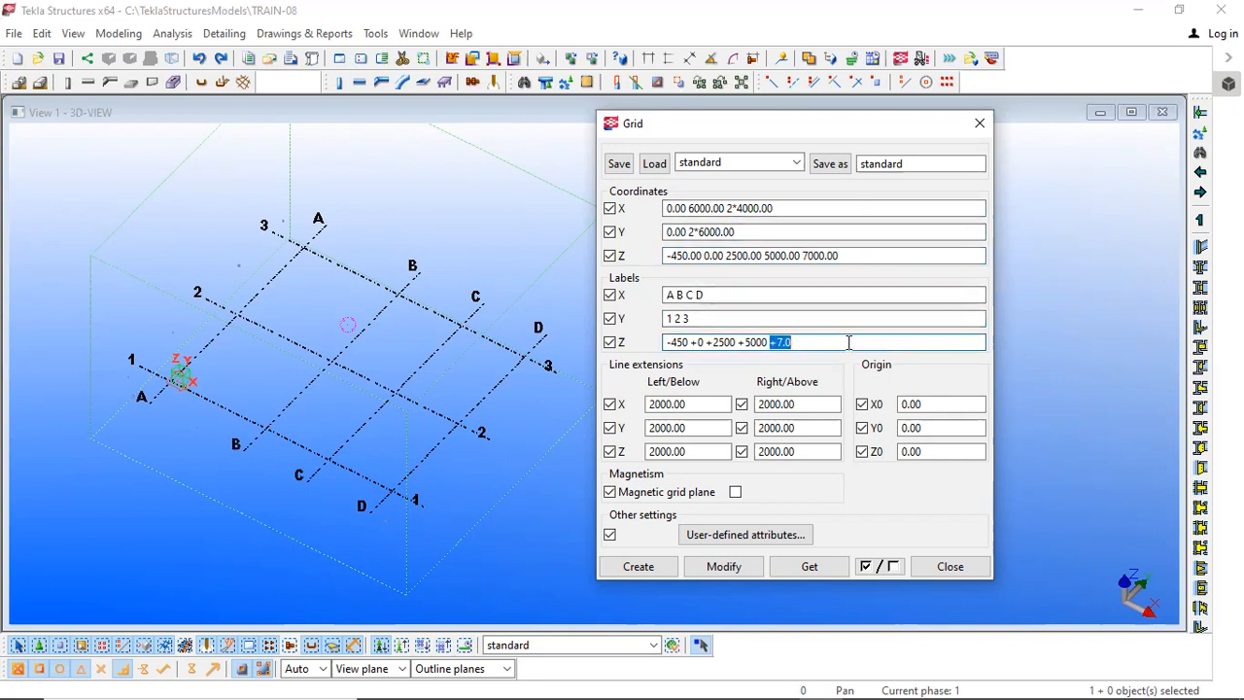
{"action": "left_click", "coordinate": [820, 343]}
{"action": "left_click_drag", "start_coordinate": [773, 342], "coordinate": [953, 358]}
{"action": "left_click", "coordinate": [814, 344]}
{"action": "left_click_drag", "start_coordinate": [774, 346], "coordinate": [930, 356]}
{"action": "left_click", "coordinate": [774, 342]}
{"action": "left_click_drag", "start_coordinate": [773, 342], "coordinate": [936, 358]}
{"action": "left_click_drag", "start_coordinate": [773, 343], "coordinate": [849, 342]}
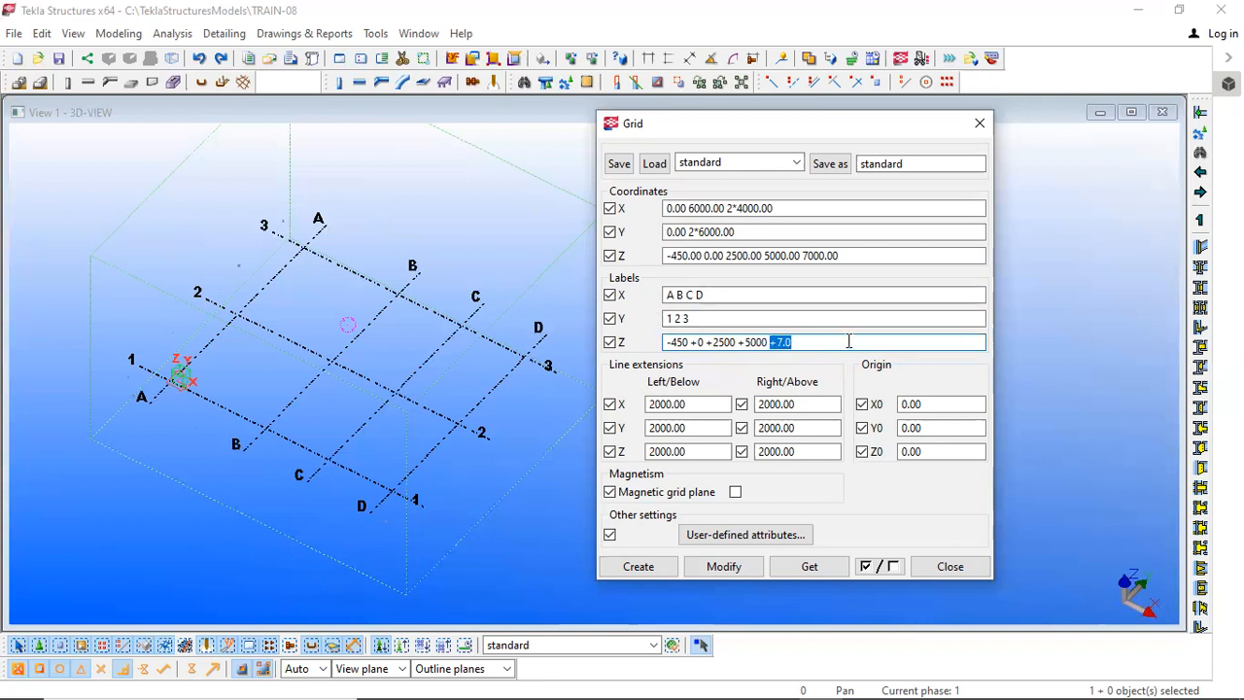
{"action": "left_click", "coordinate": [800, 342]}
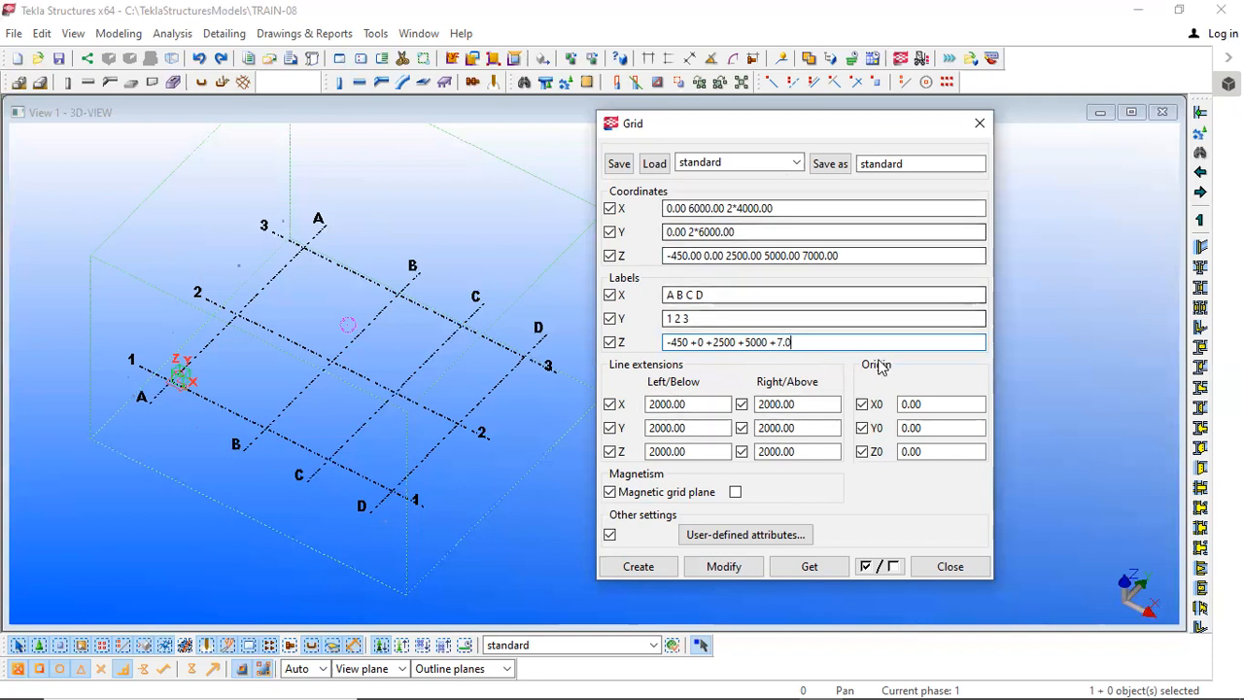
Step: Measure how far grid line 3 extends beyond its intersection with grid line D
{"action": "left_click_drag", "start_coordinate": [699, 405], "coordinate": [605, 400]}
{"action": "scroll", "coordinate": [544, 389], "scroll_direction": "up", "scroll_amount": 5}
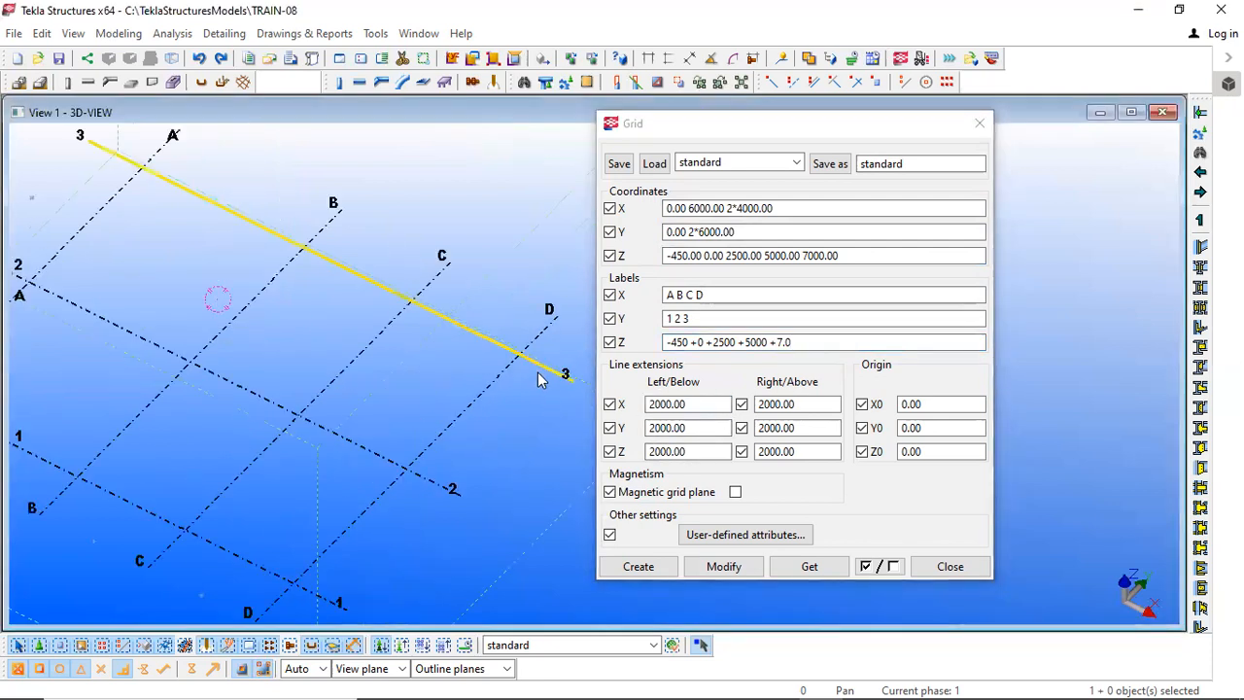
{"action": "scroll", "coordinate": [353, 346], "scroll_direction": "up", "scroll_amount": 1}
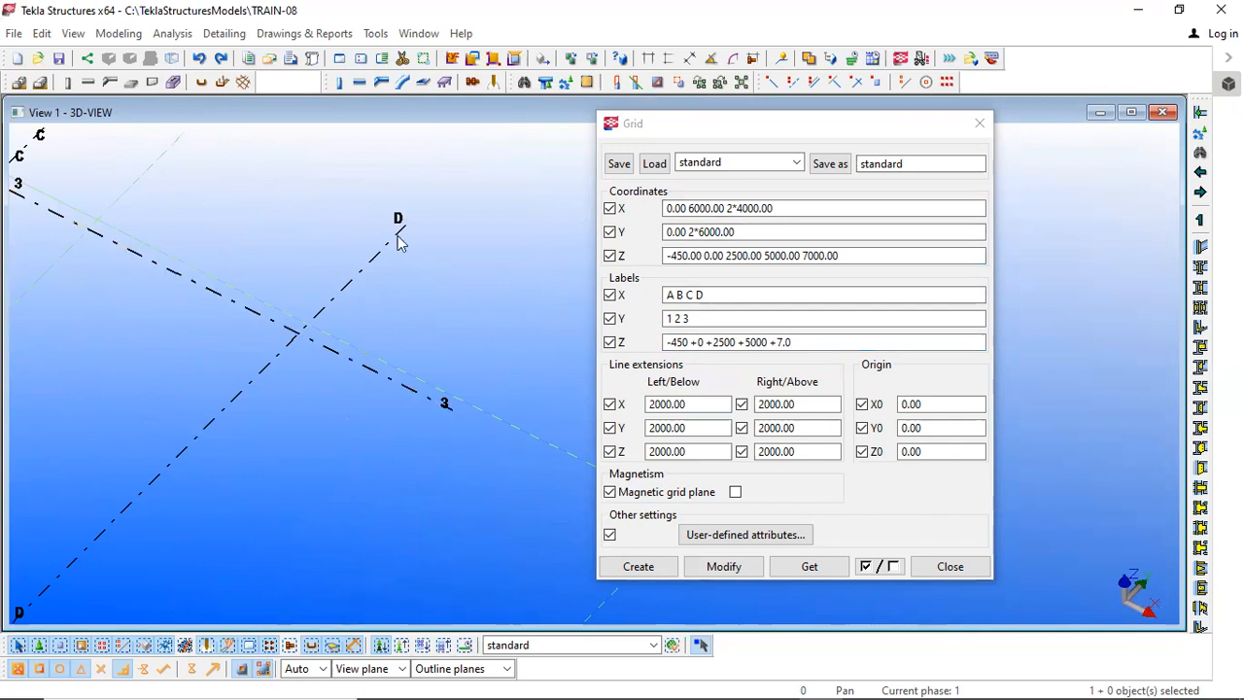
{"action": "left_click", "coordinate": [689, 58]}
{"action": "left_click", "coordinate": [297, 331]}
{"action": "left_click", "coordinate": [454, 406]}
{"action": "left_click", "coordinate": [464, 371]}
{"action": "right_click", "coordinate": [485, 276]}
{"action": "left_click", "coordinate": [520, 288]}
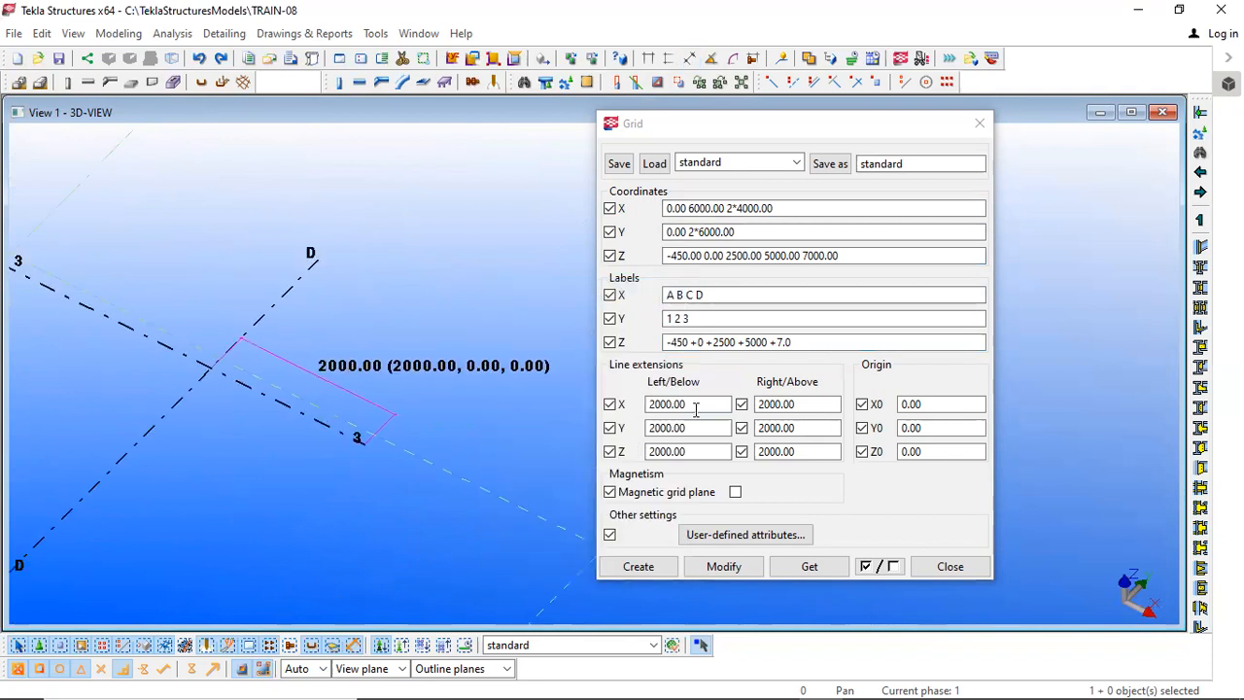
Step: Review the left/below and right/above line extension values of the grid for X, Y and Z
{"action": "scroll", "coordinate": [447, 362], "scroll_direction": "down", "scroll_amount": 3}
{"action": "scroll", "coordinate": [461, 291], "scroll_direction": "down", "scroll_amount": 4}
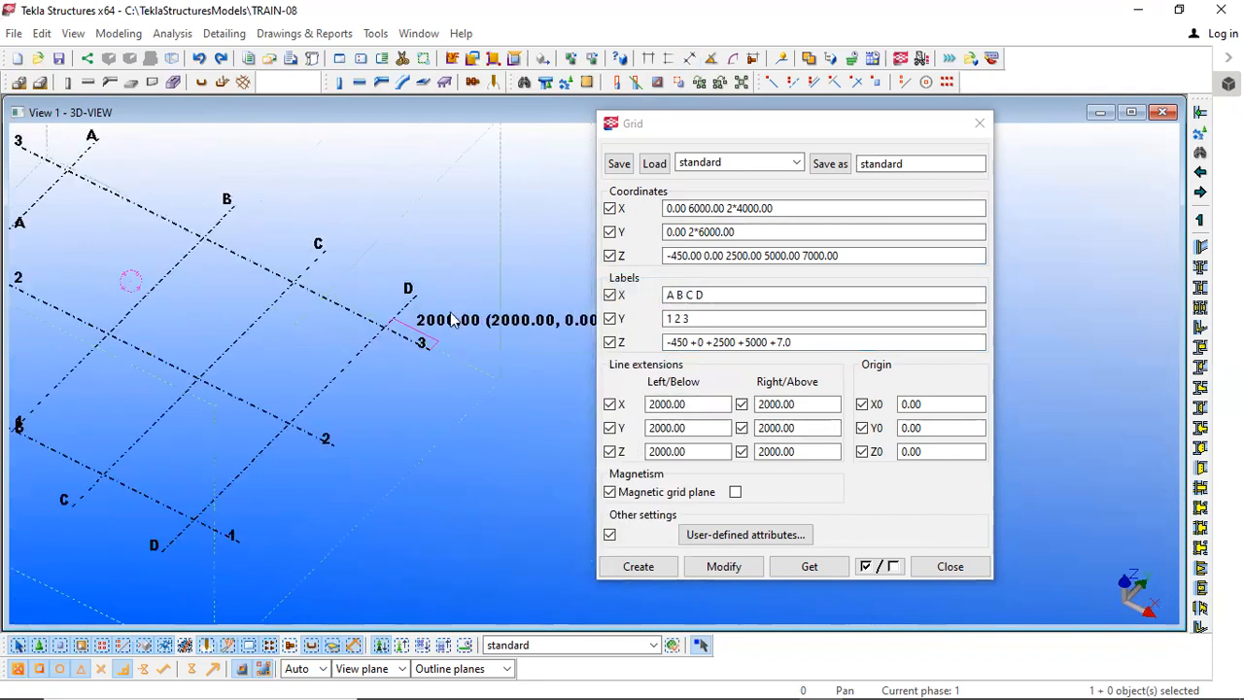
{"action": "scroll", "coordinate": [217, 252], "scroll_direction": "down", "scroll_amount": 2}
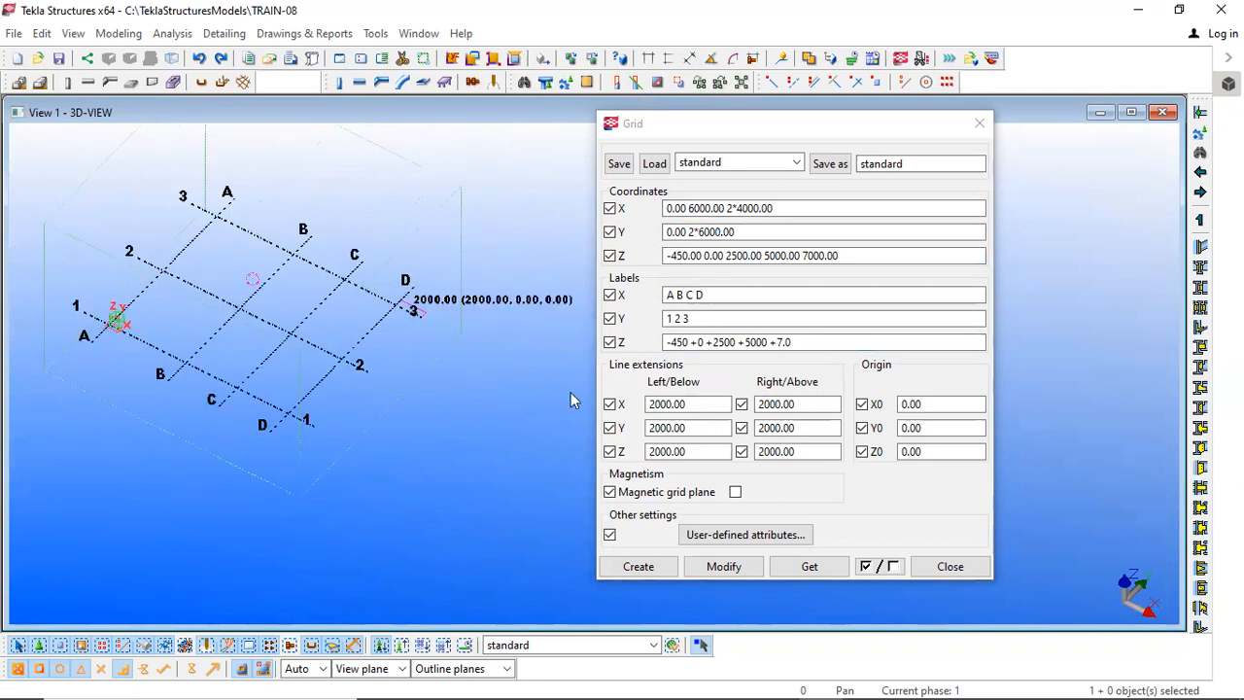
{"action": "double_click", "coordinate": [702, 403]}
{"action": "double_click", "coordinate": [685, 427]}
{"action": "double_click", "coordinate": [685, 452]}
{"action": "double_click", "coordinate": [782, 451]}
{"action": "double_click", "coordinate": [782, 428]}
{"action": "double_click", "coordinate": [783, 403]}
Step: Clear the temporary measurement from the 3D view and close the grid properties without applying changes
{"action": "scroll", "coordinate": [443, 294], "scroll_direction": "up", "scroll_amount": 4}
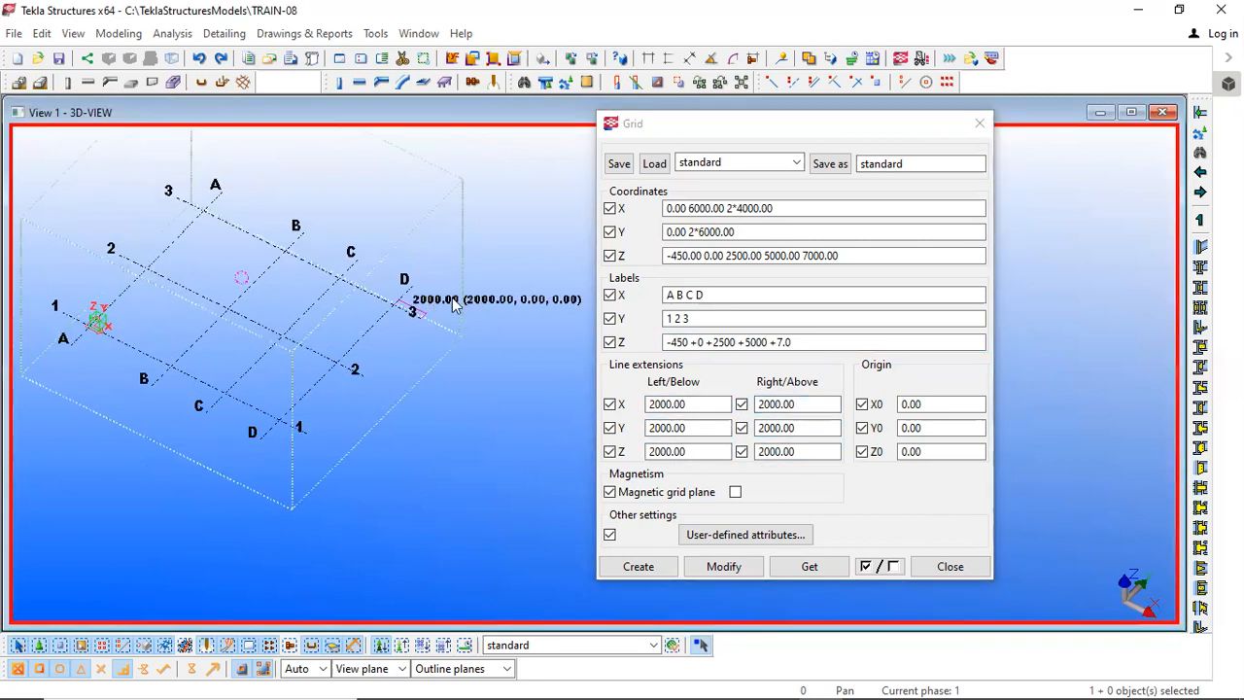
{"action": "right_click", "coordinate": [448, 208]}
{"action": "left_click", "coordinate": [522, 322]}
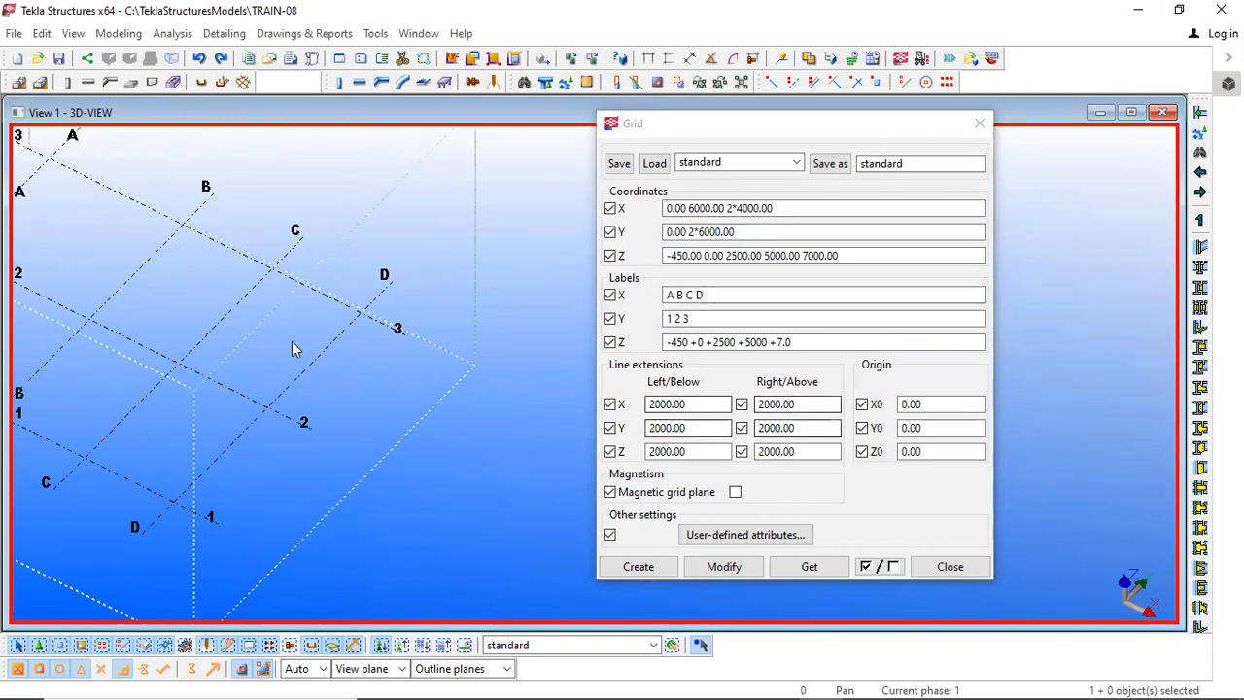
{"action": "scroll", "coordinate": [335, 348], "scroll_direction": "down", "scroll_amount": 5}
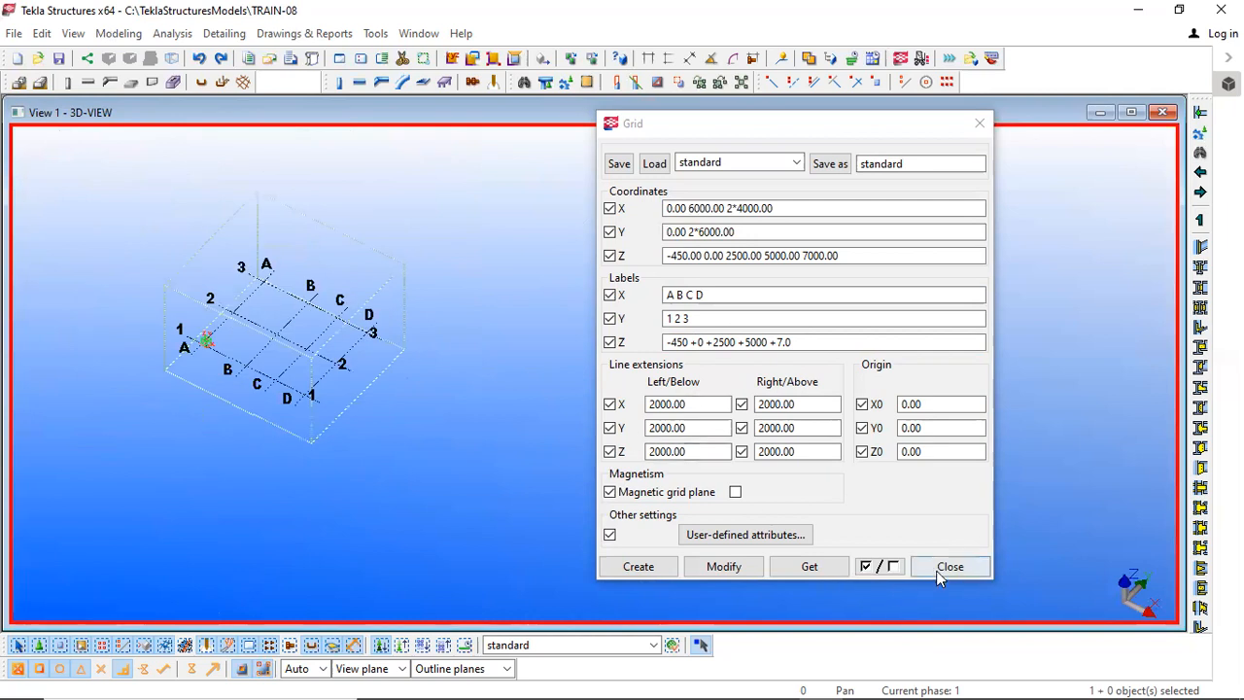
{"action": "left_click", "coordinate": [938, 567]}
{"action": "scroll", "coordinate": [460, 365], "scroll_direction": "up", "scroll_amount": 3}
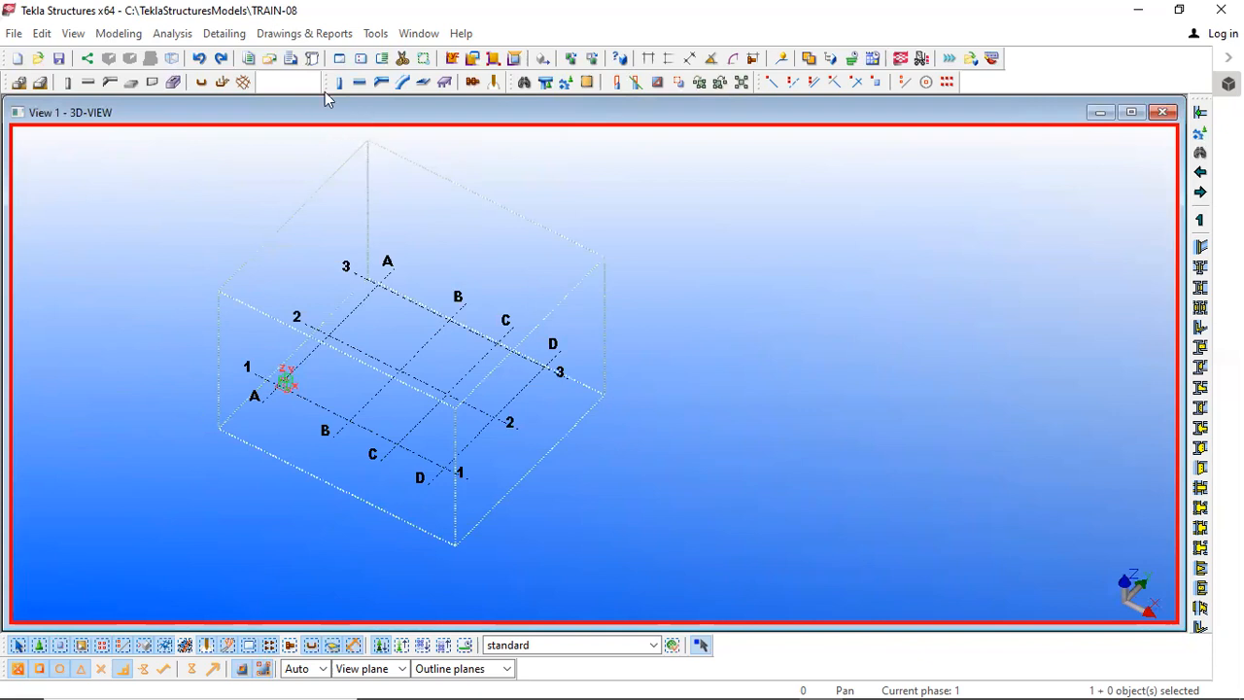
Step: Float the Steel toolbar over the 3D view and dock it back in its original place
{"action": "left_click_drag", "start_coordinate": [329, 84], "coordinate": [317, 175]}
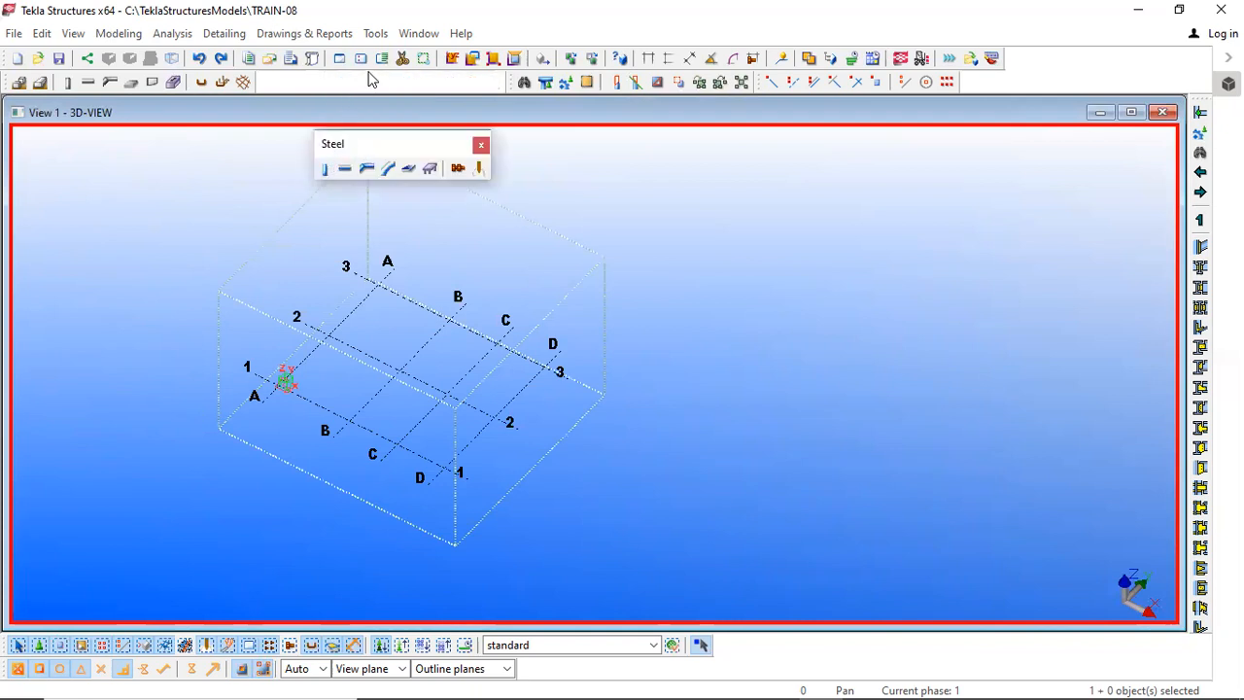
{"action": "left_click_drag", "start_coordinate": [369, 73], "coordinate": [368, 74]}
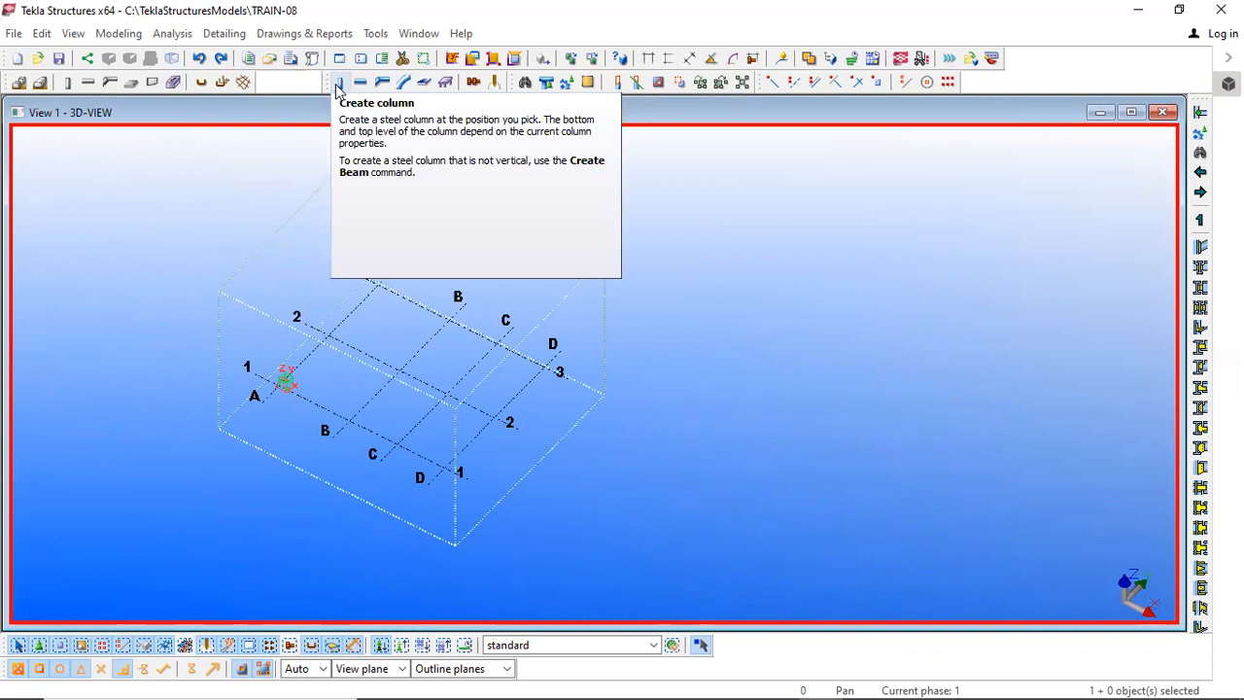
{"action": "double_click", "coordinate": [339, 83]}
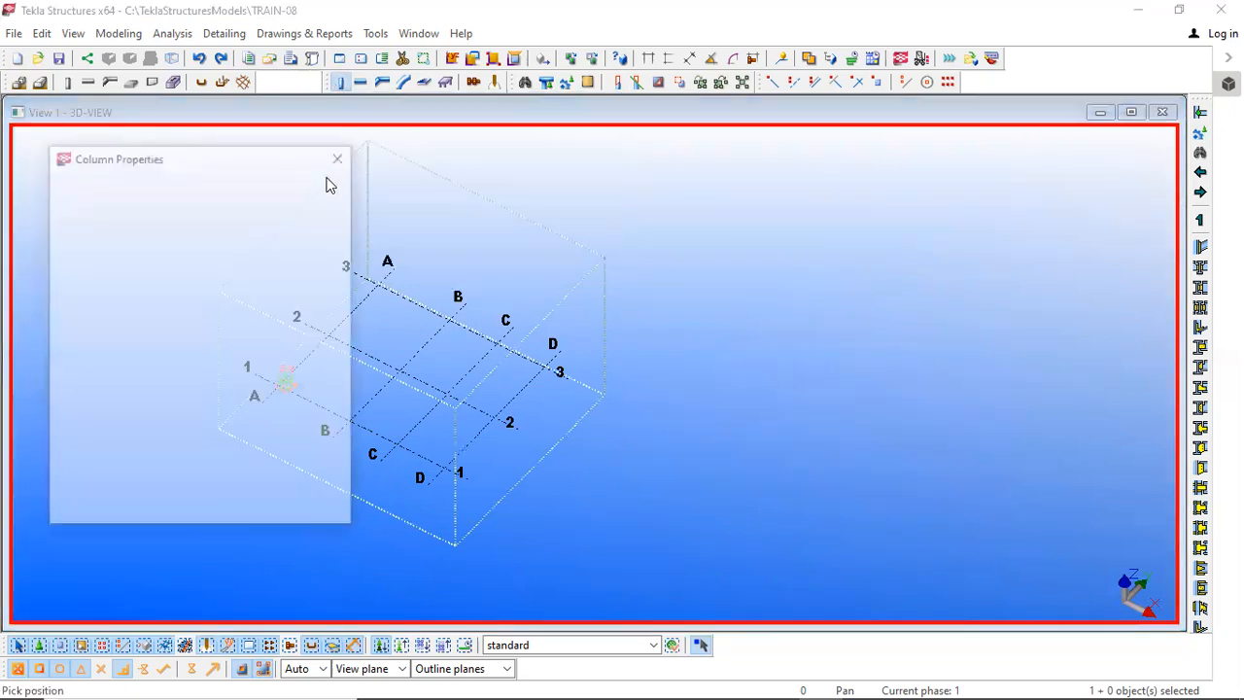
{"action": "double_click", "coordinate": [197, 355]}
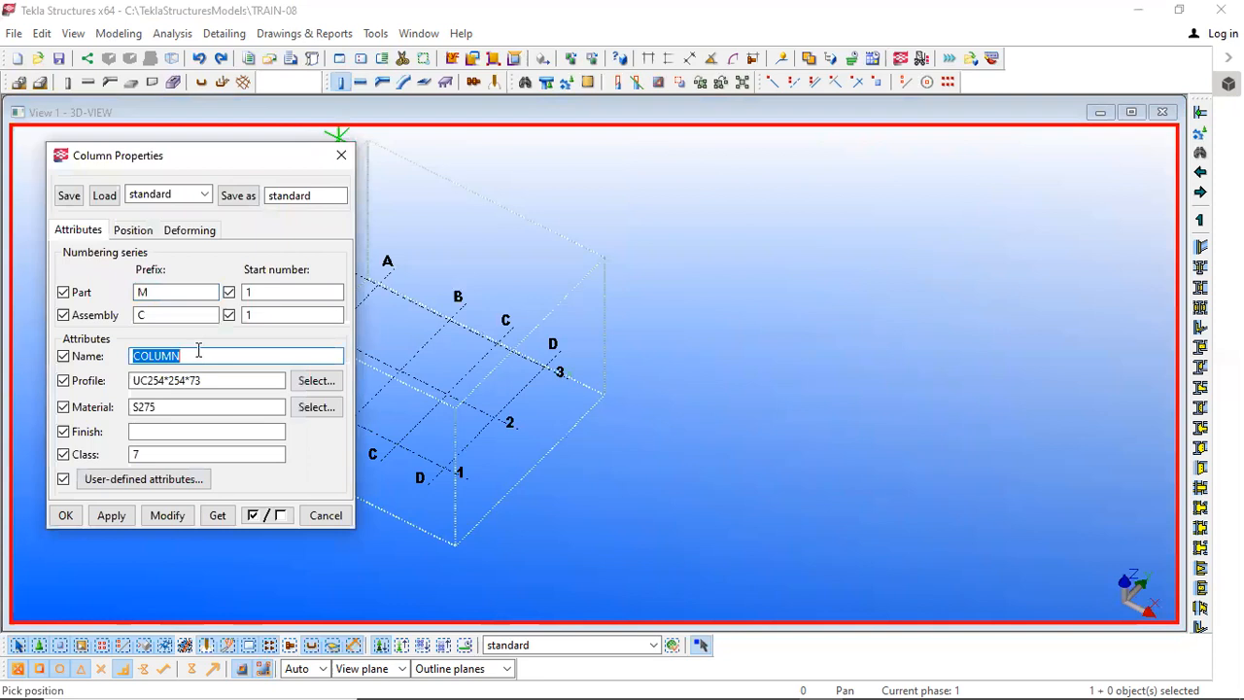
{"action": "left_click", "coordinate": [133, 233]}
{"action": "left_click", "coordinate": [95, 234]}
{"action": "double_click", "coordinate": [172, 380]}
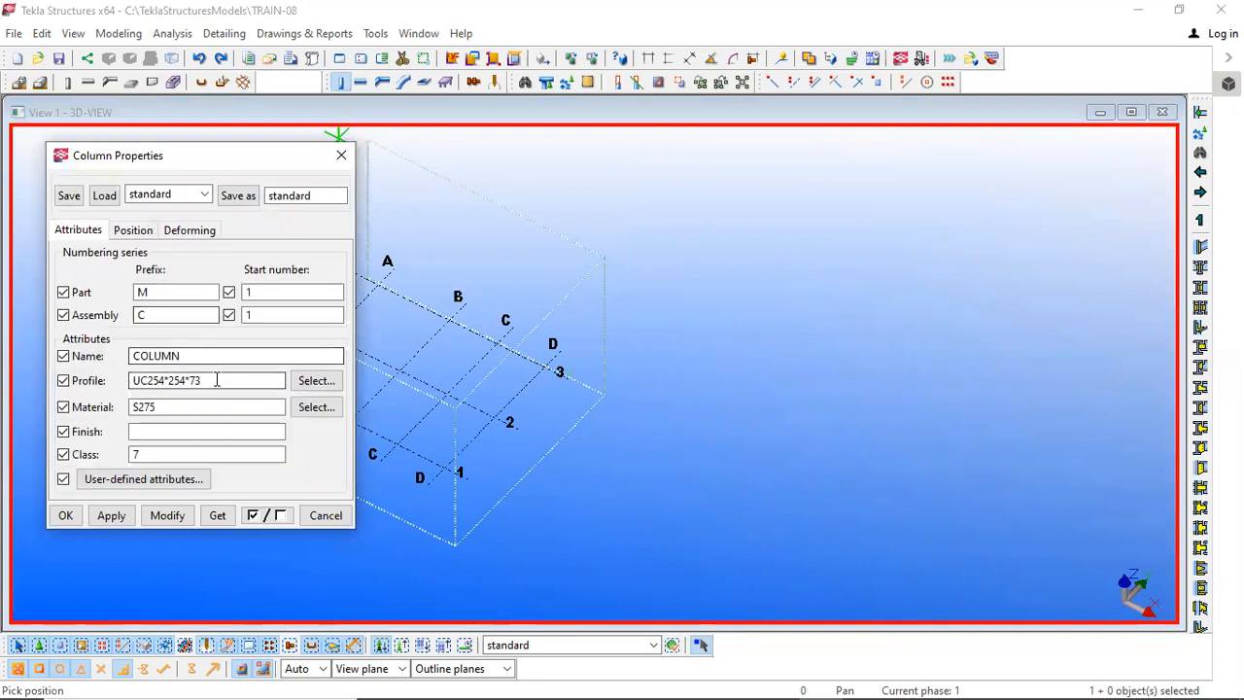
{"action": "left_click", "coordinate": [314, 520]}
{"action": "right_click", "coordinate": [425, 247]}
{"action": "left_click", "coordinate": [462, 254]}
{"action": "double_click", "coordinate": [339, 81]}
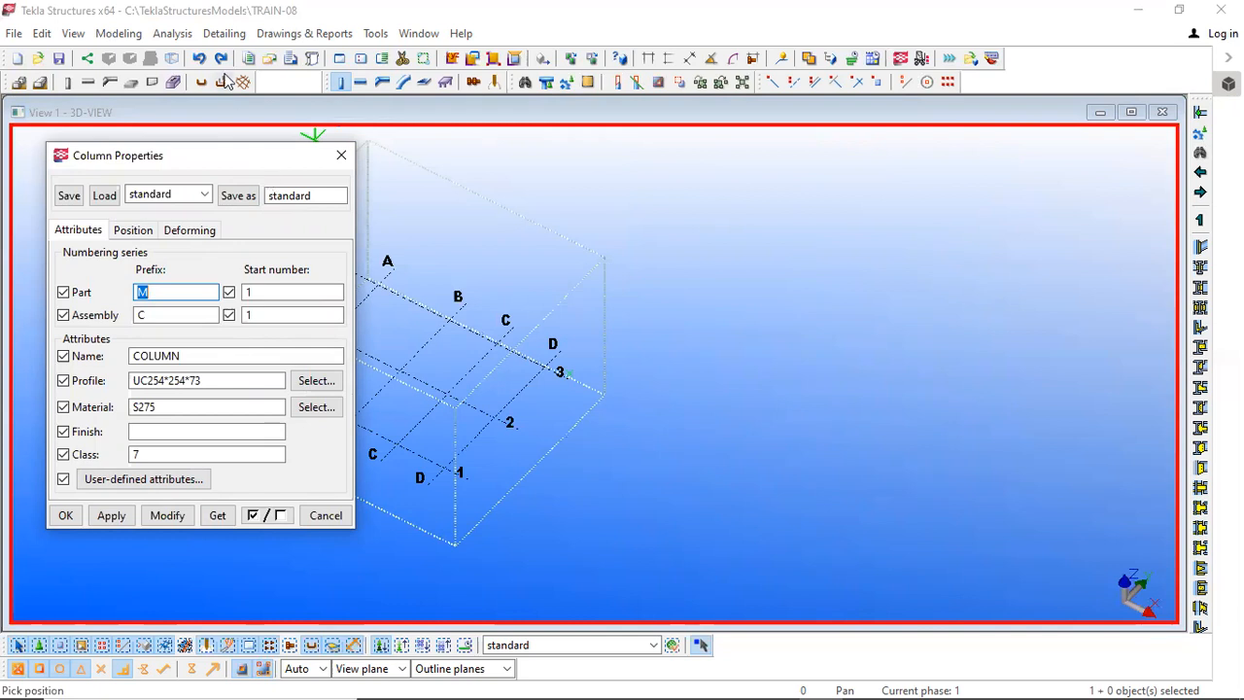
{"action": "right_click", "coordinate": [336, 149]}
{"action": "left_click", "coordinate": [367, 163]}
Step: Start the steel column command with its properties open, review the attribute, position and deforming settings, and apply them as they are
{"action": "double_click", "coordinate": [345, 87]}
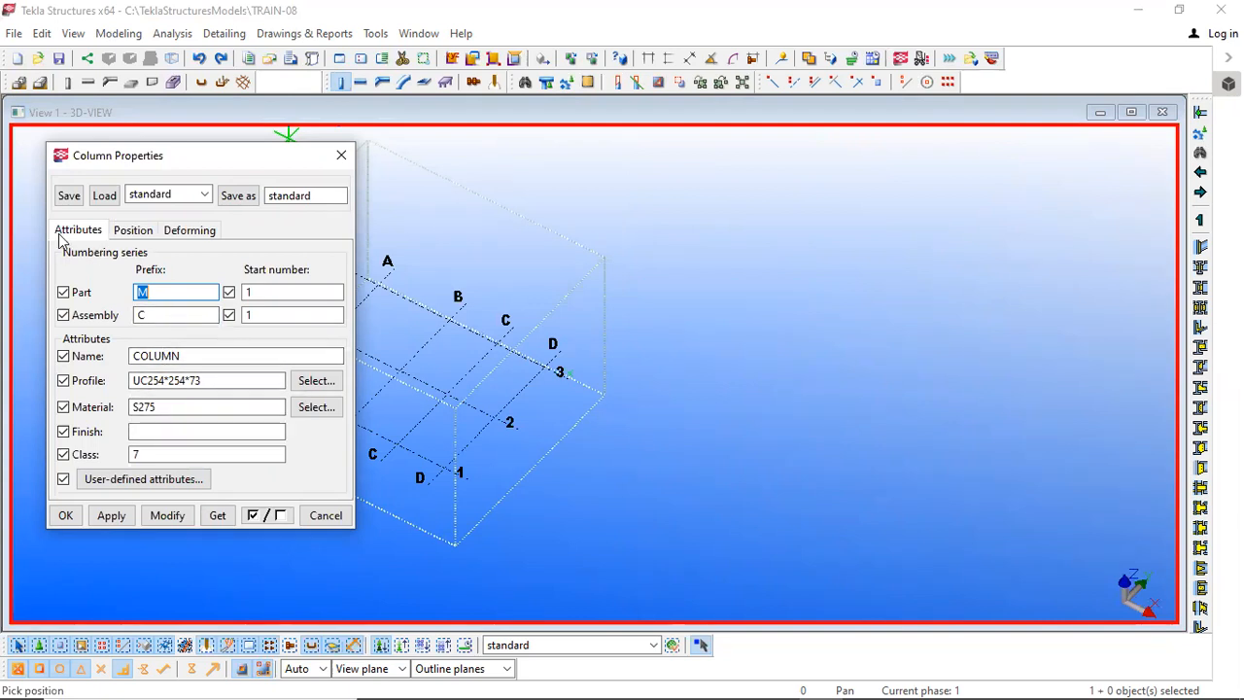
{"action": "left_click", "coordinate": [130, 233]}
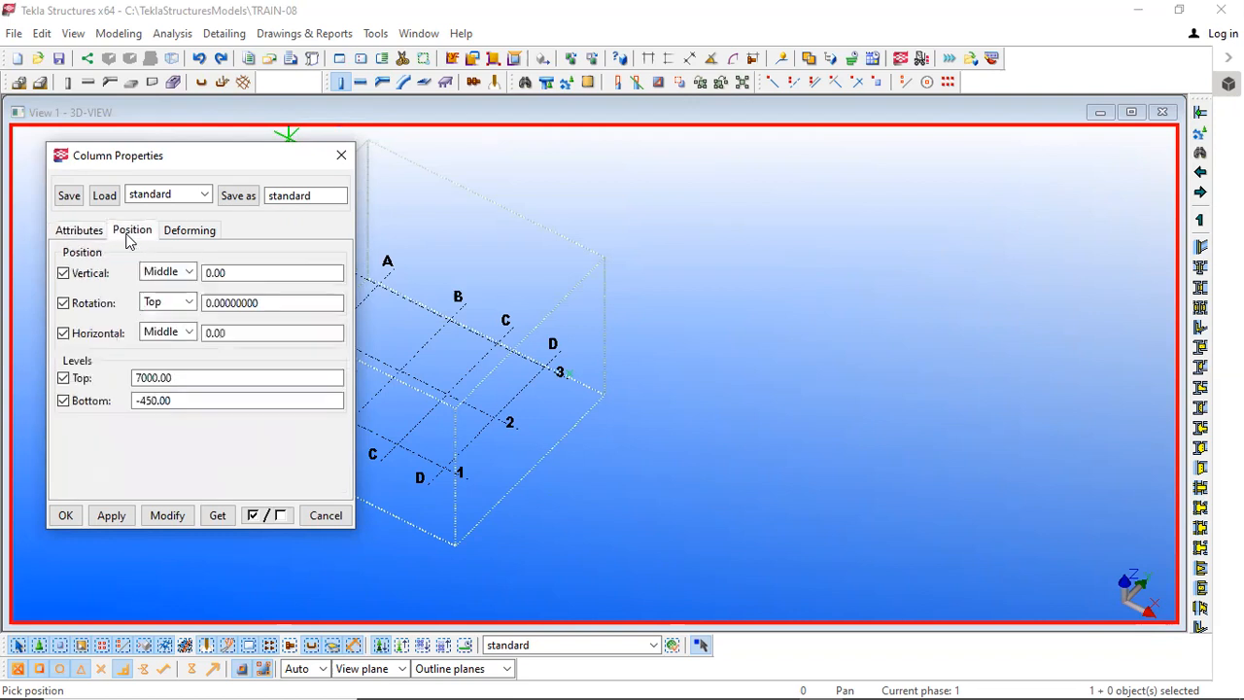
{"action": "left_click", "coordinate": [187, 237]}
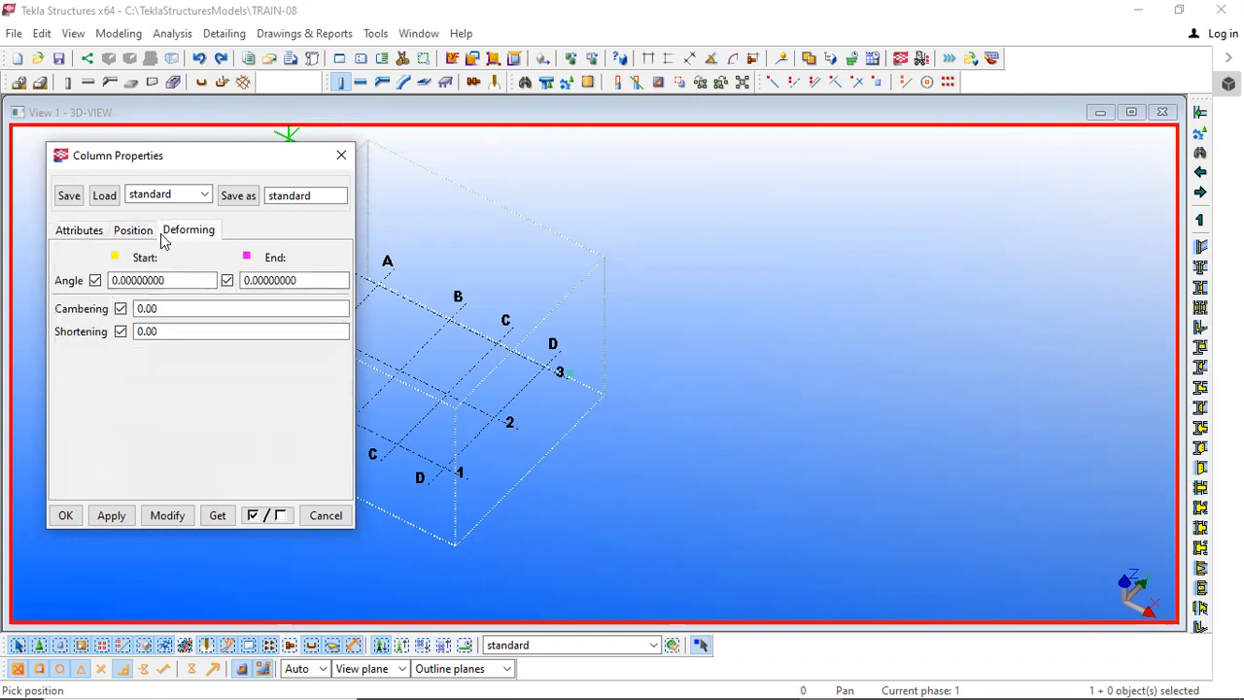
{"action": "left_click", "coordinate": [124, 241]}
{"action": "left_click", "coordinate": [82, 233]}
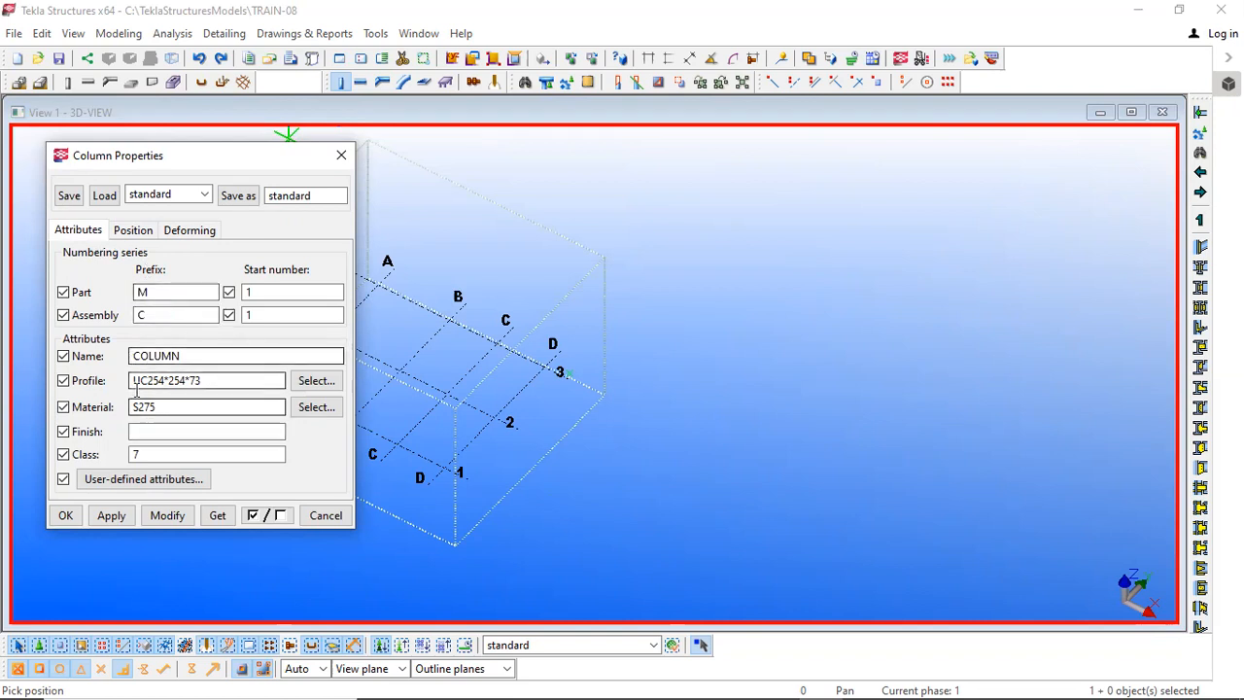
{"action": "left_click", "coordinate": [105, 517]}
{"action": "middle_click_drag", "start_coordinate": [579, 353], "coordinate": [685, 336]}
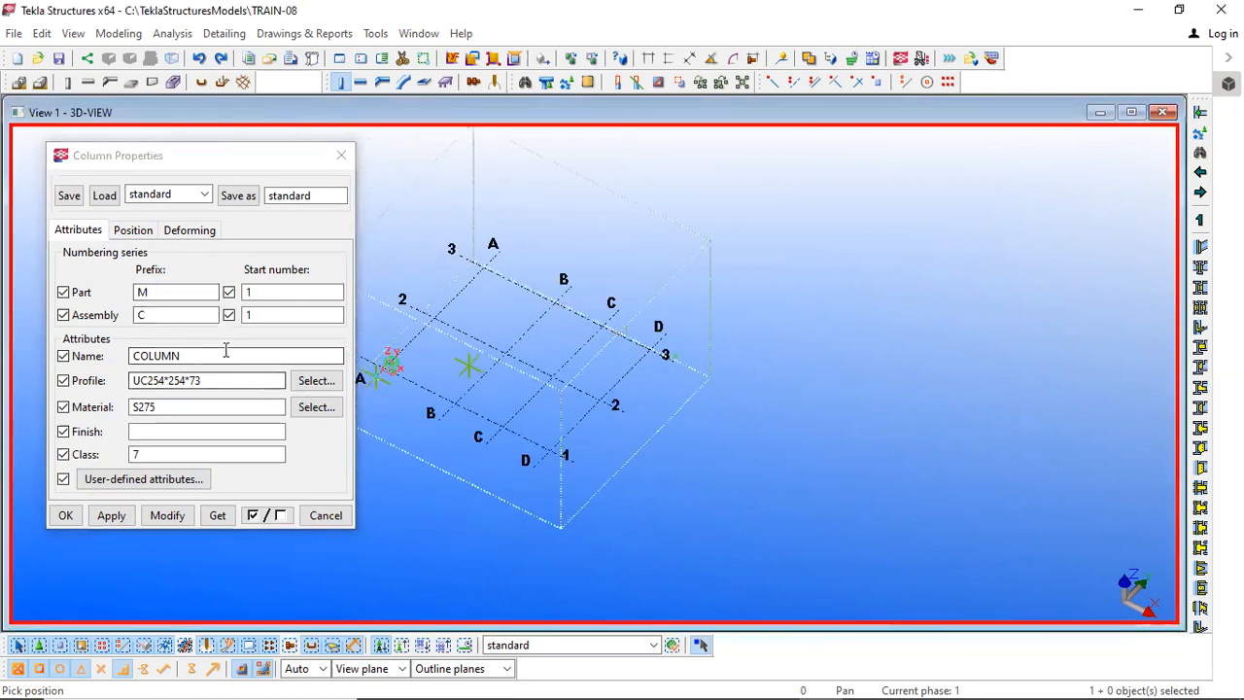
Step: Examine the part and assembly numbering prefixes in the column properties and apply them without edits
{"action": "double_click", "coordinate": [163, 289]}
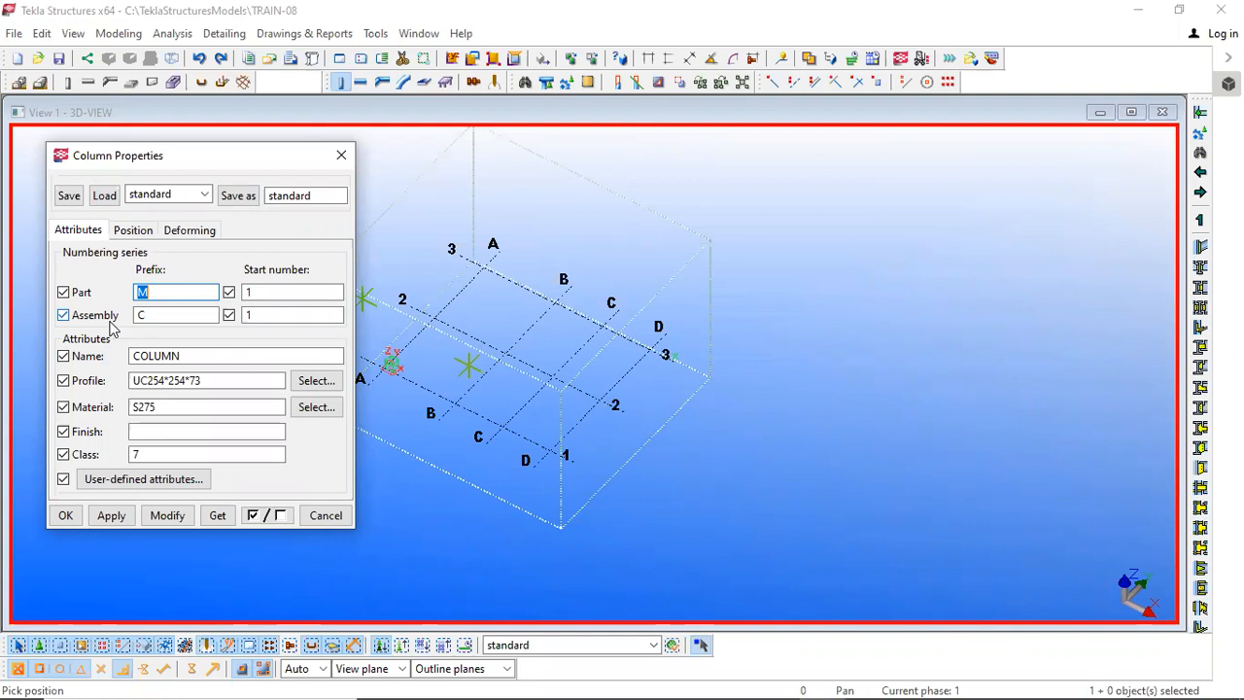
{"action": "double_click", "coordinate": [164, 312]}
{"action": "double_click", "coordinate": [164, 292]}
{"action": "double_click", "coordinate": [164, 315]}
{"action": "double_click", "coordinate": [169, 294]}
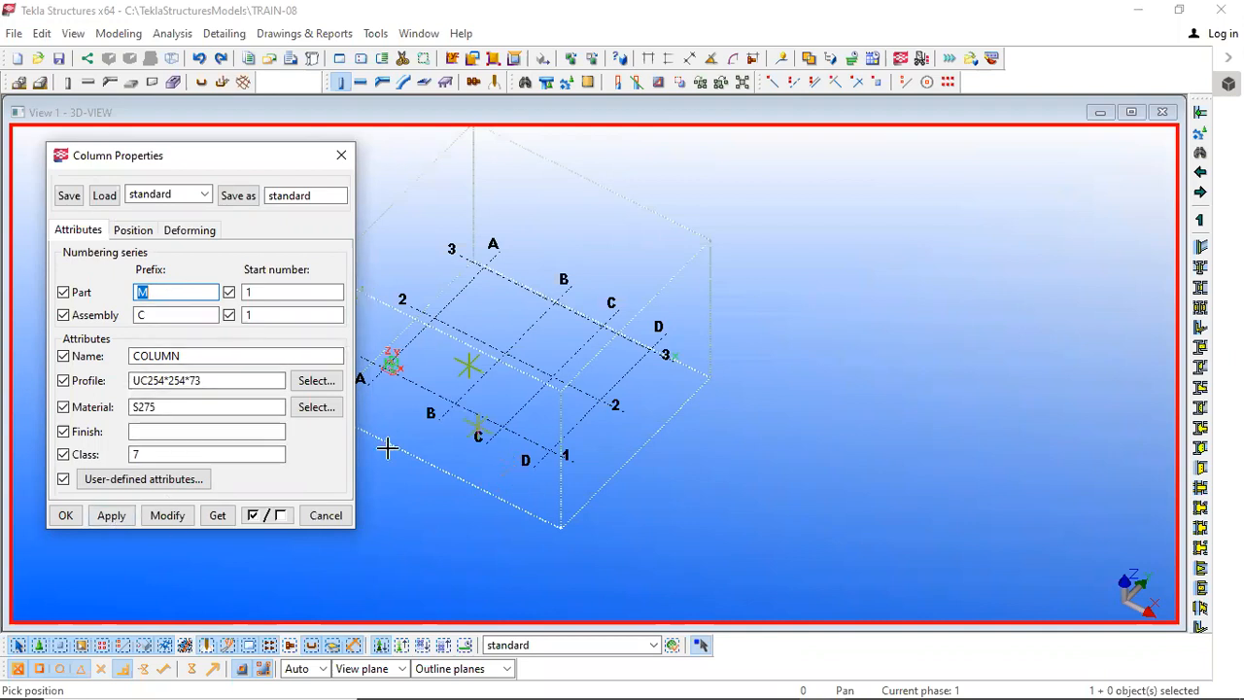
{"action": "left_click", "coordinate": [103, 516]}
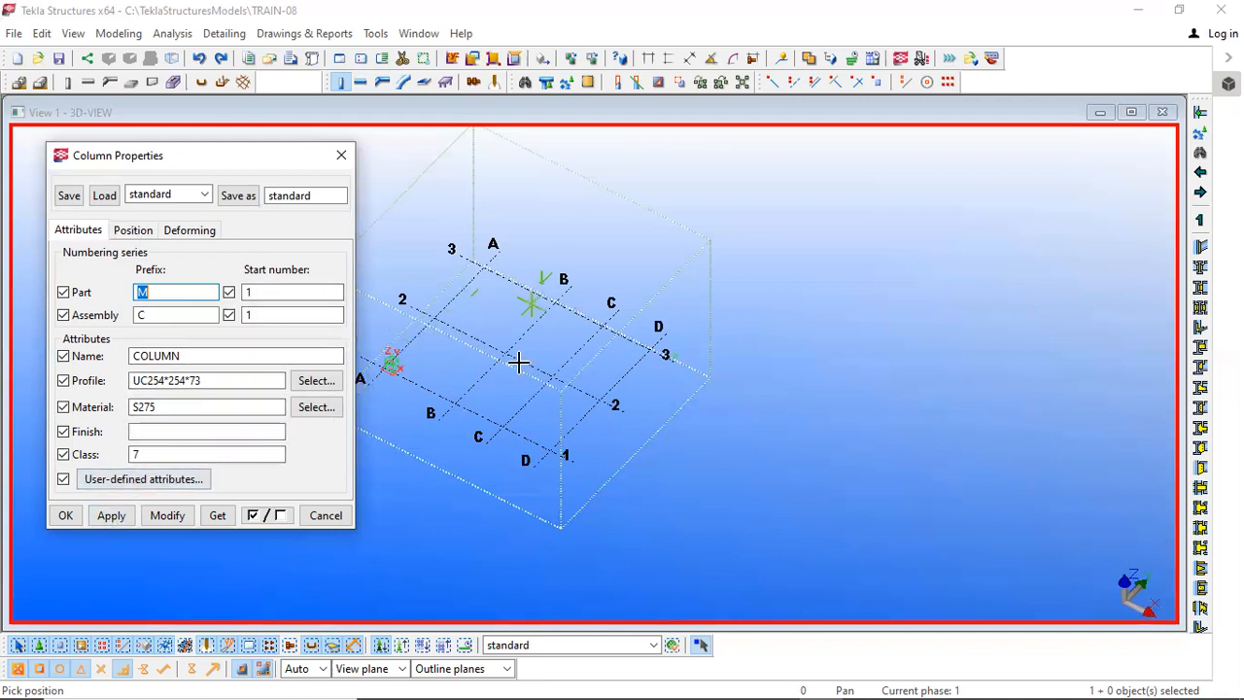
Step: Examine the available vertical and rotation position options for the column without changing them
{"action": "left_click", "coordinate": [142, 230]}
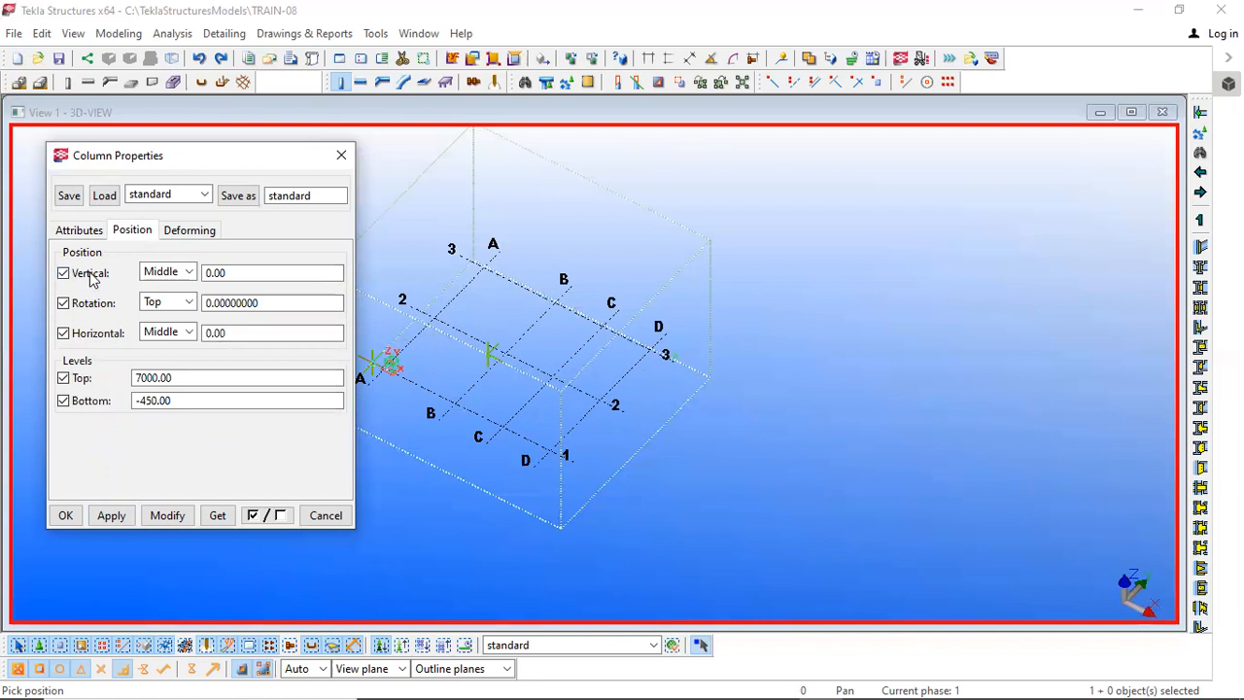
{"action": "left_click", "coordinate": [177, 276]}
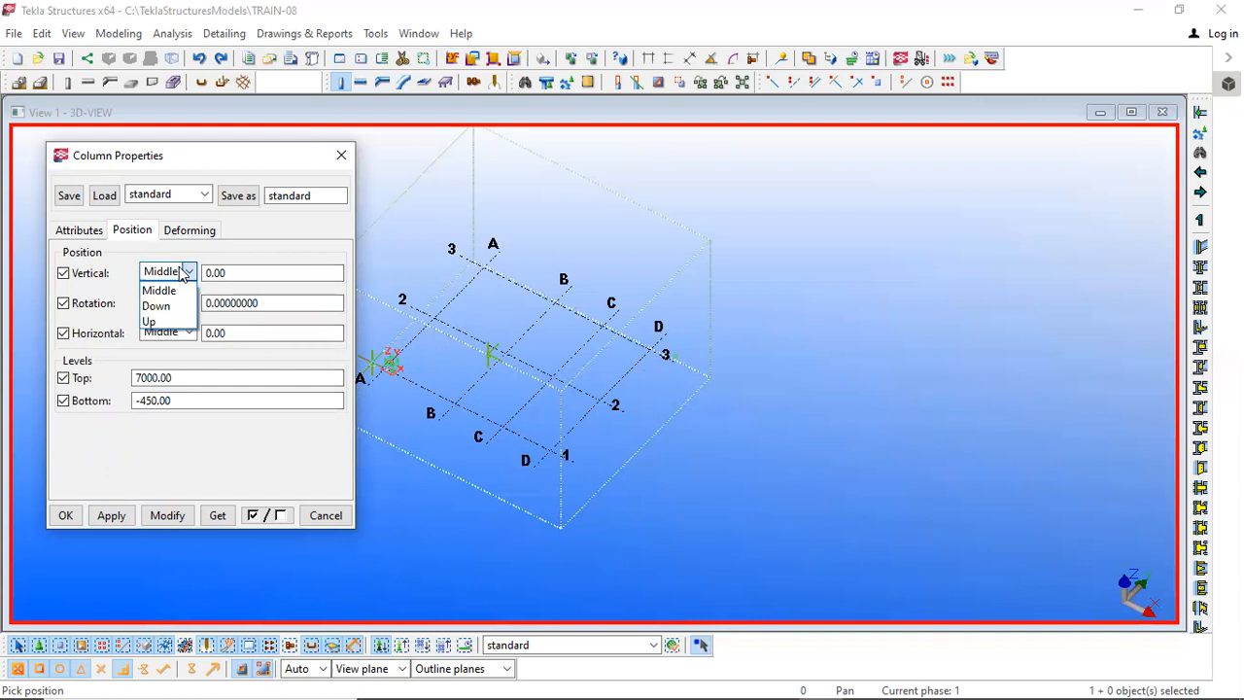
{"action": "left_click", "coordinate": [178, 273]}
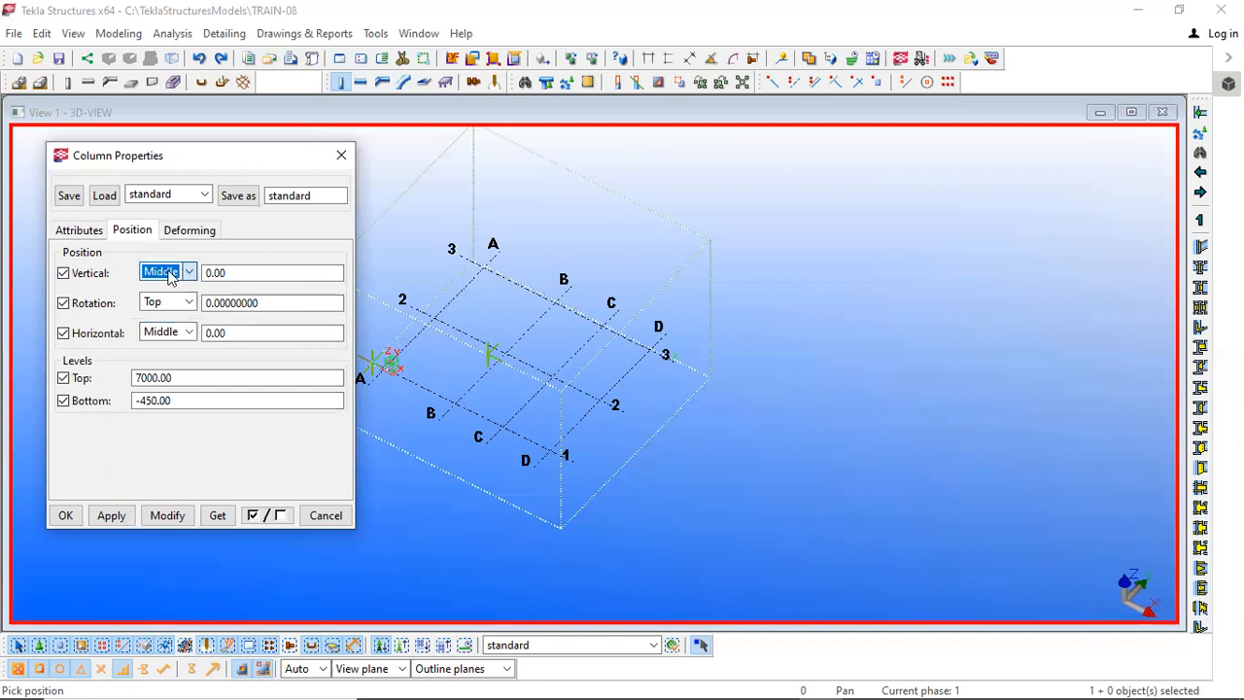
{"action": "left_click", "coordinate": [169, 278]}
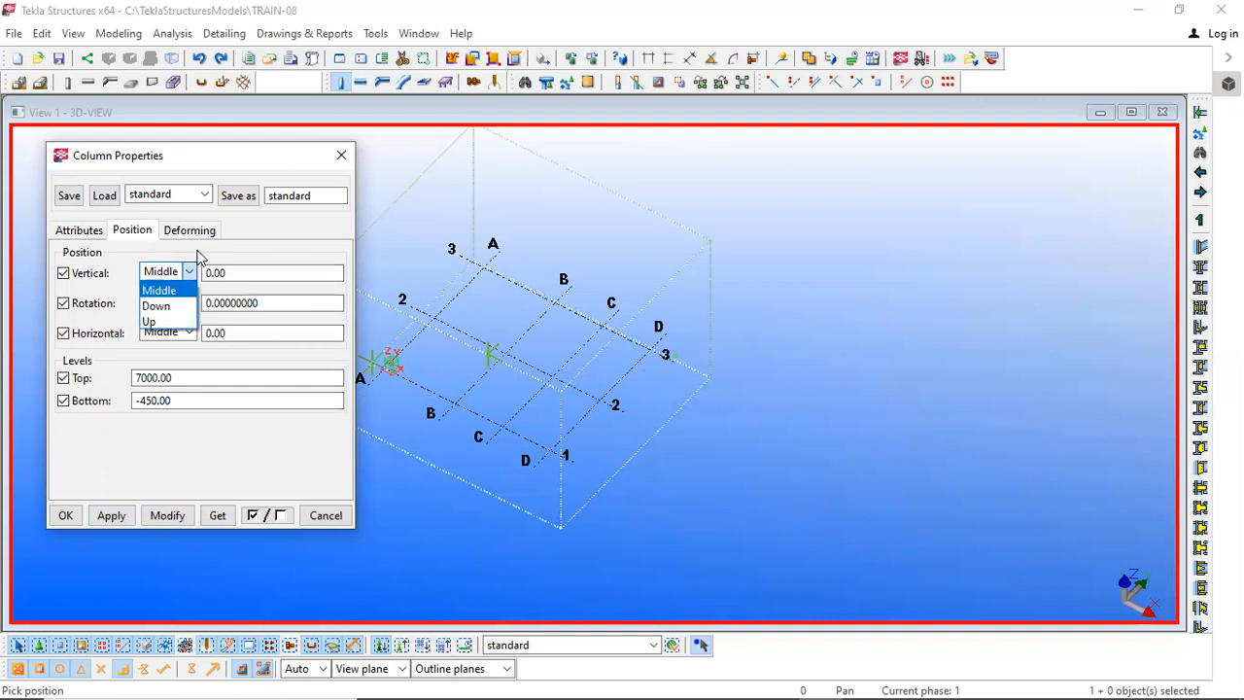
{"action": "left_click", "coordinate": [198, 255]}
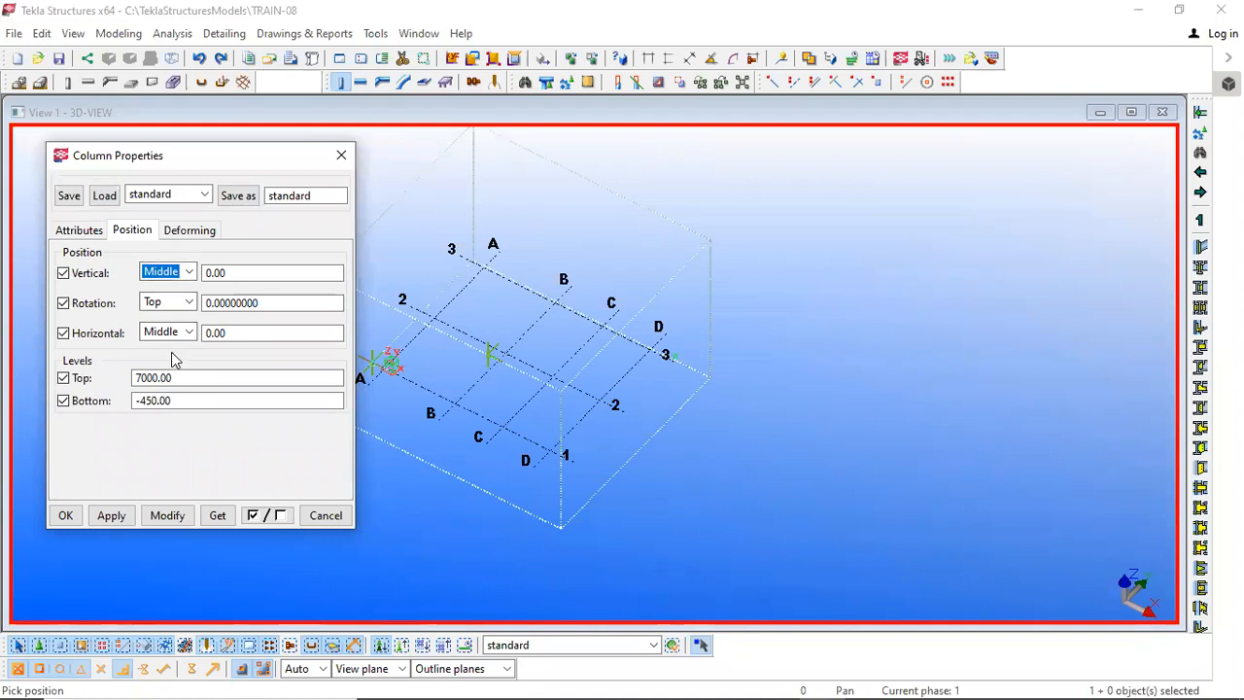
{"action": "left_click", "coordinate": [191, 304]}
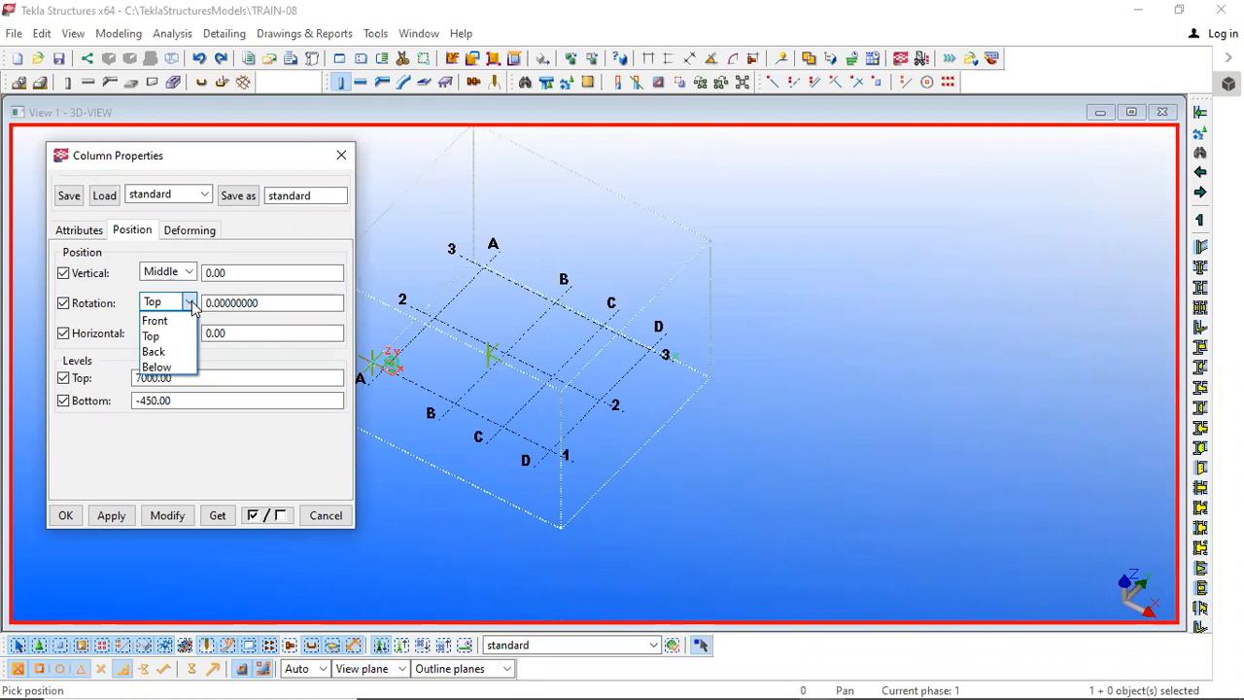
{"action": "left_click", "coordinate": [190, 303]}
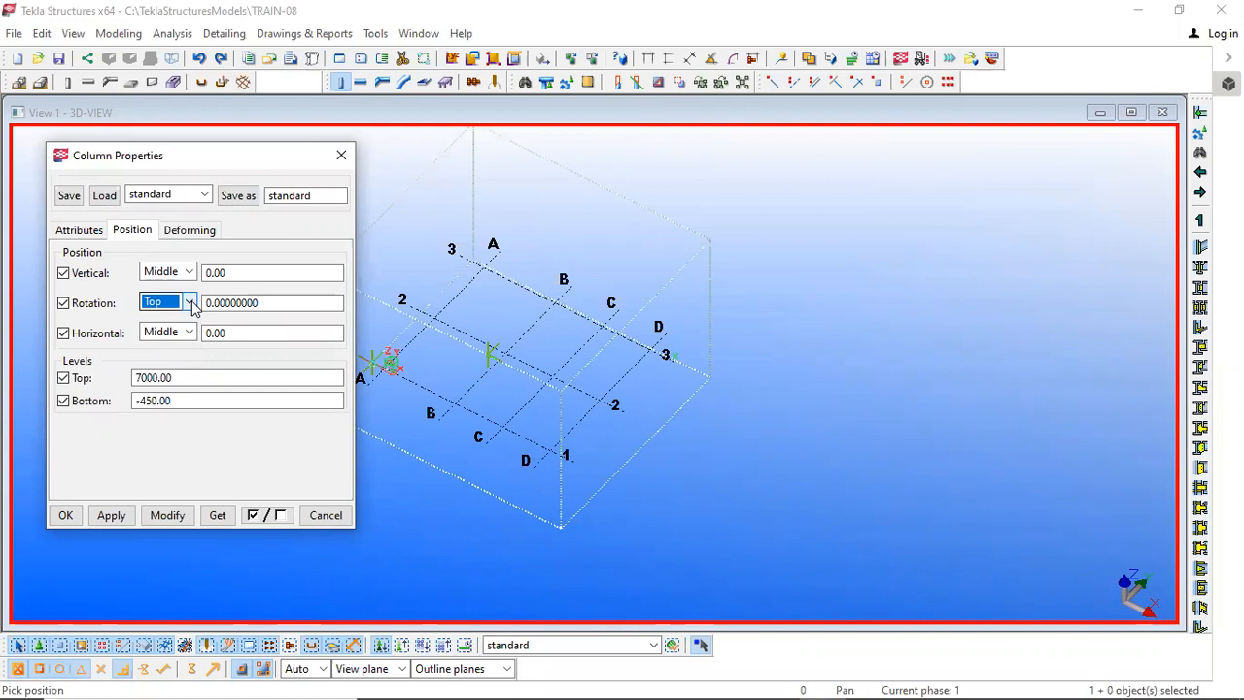
{"action": "left_click", "coordinate": [192, 306]}
{"action": "left_click", "coordinate": [192, 306]}
Step: Examine the top and bottom level values of the column and apply the position settings without edits
{"action": "left_click_drag", "start_coordinate": [209, 377], "coordinate": [39, 377]}
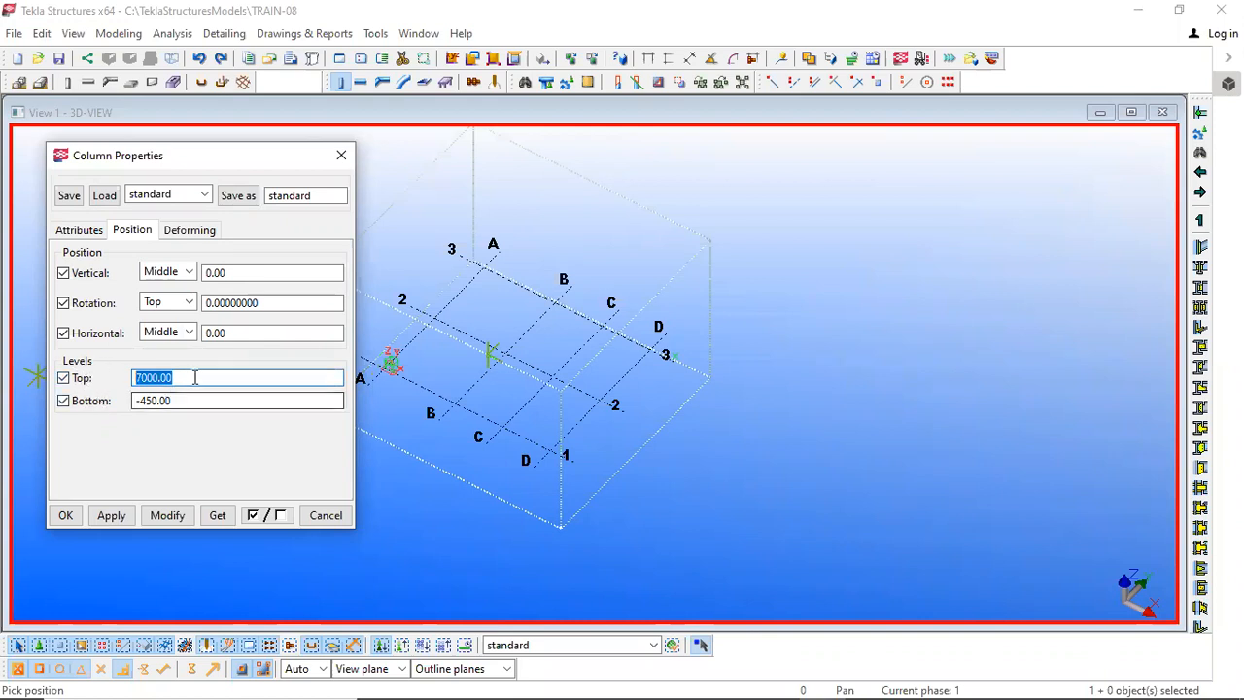
{"action": "left_click_drag", "start_coordinate": [196, 400], "coordinate": [10, 405]}
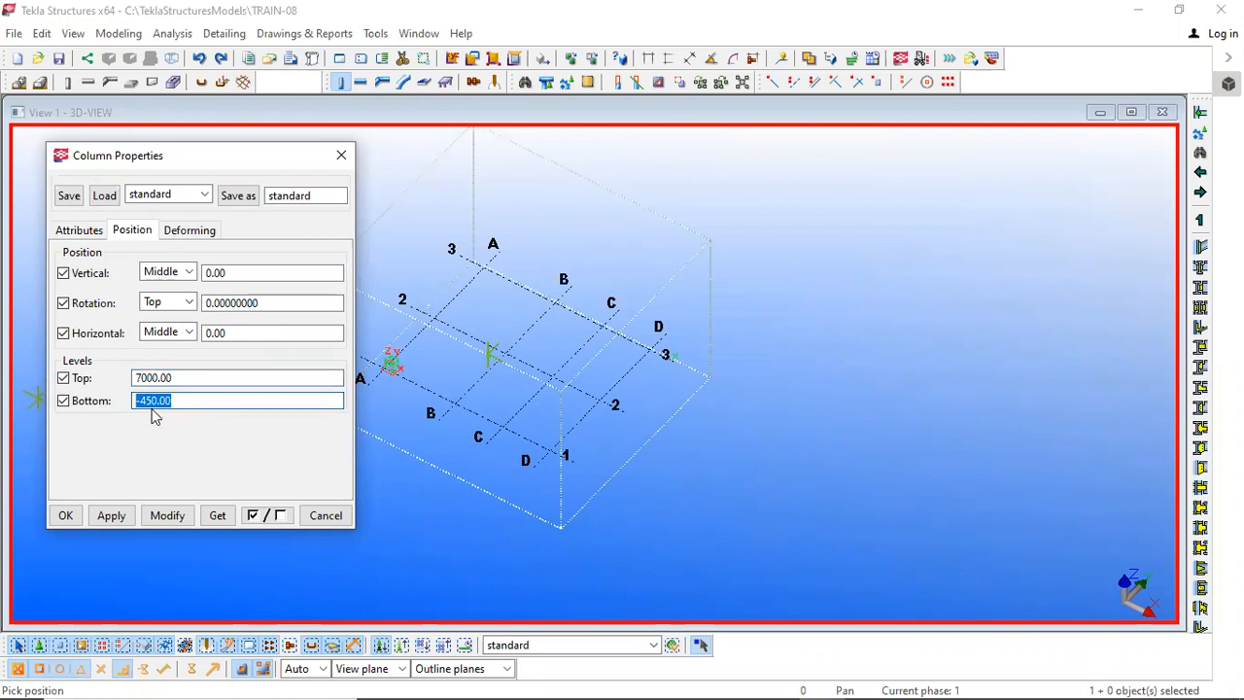
{"action": "left_click_drag", "start_coordinate": [188, 377], "coordinate": [68, 385]}
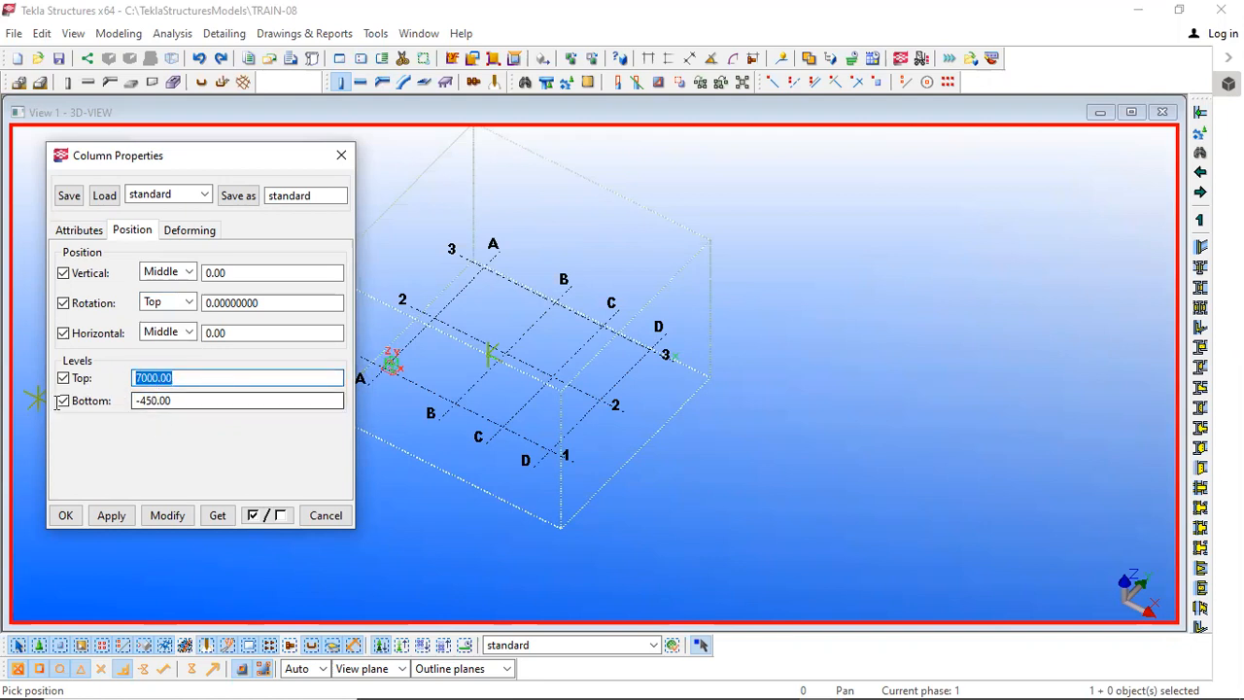
{"action": "left_click_drag", "start_coordinate": [175, 401], "coordinate": [66, 402]}
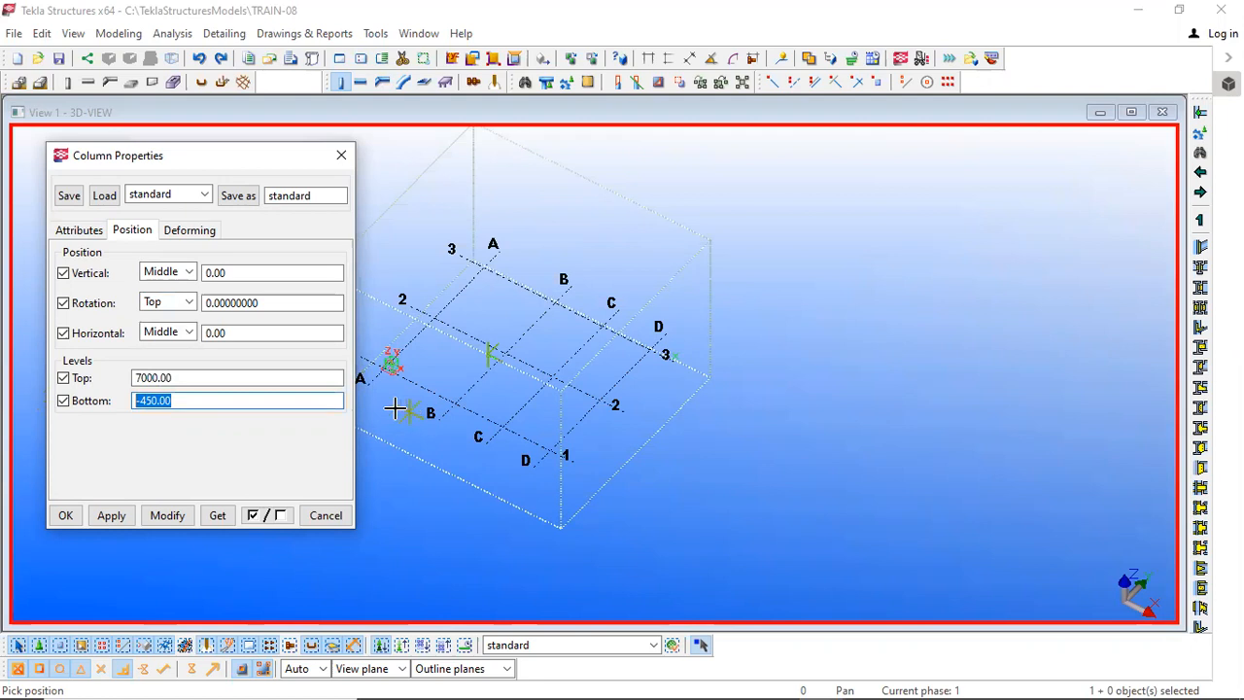
{"action": "left_click_drag", "start_coordinate": [179, 378], "coordinate": [130, 398]}
{"action": "left_click", "coordinate": [129, 515]}
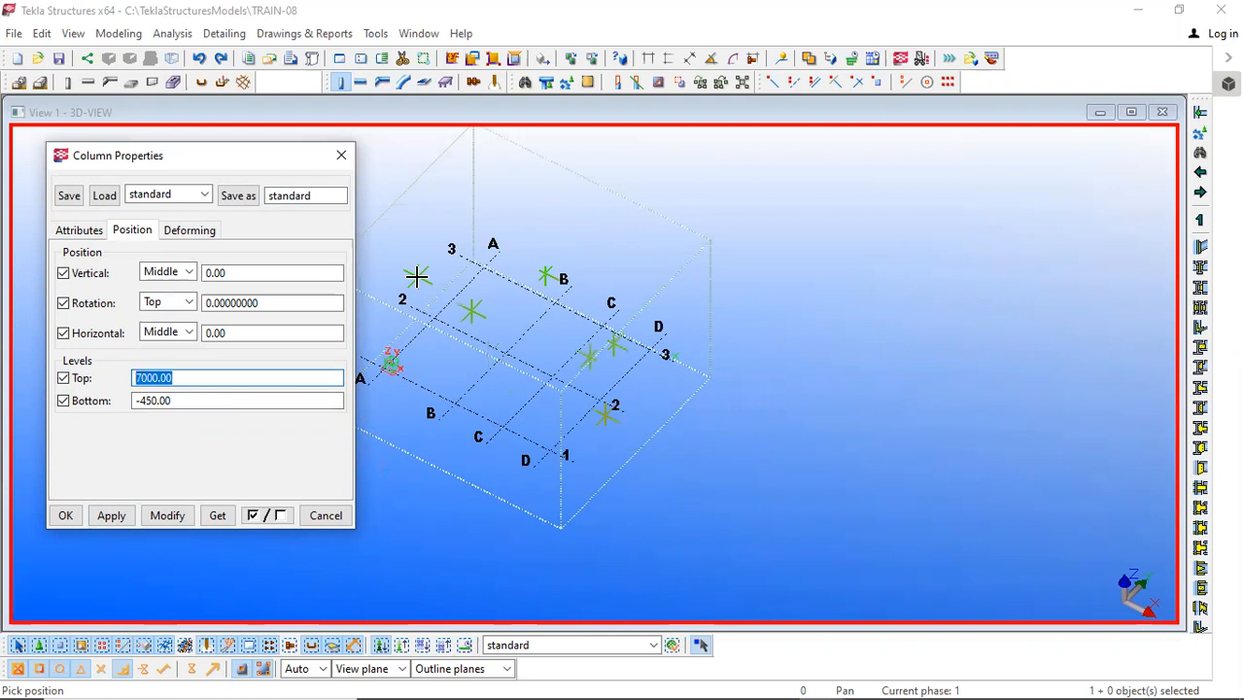
Step: Check the column attributes once more, apply the current properties and close the dialog, keeping the column command active
{"action": "middle_click_drag", "start_coordinate": [438, 311], "coordinate": [519, 314]}
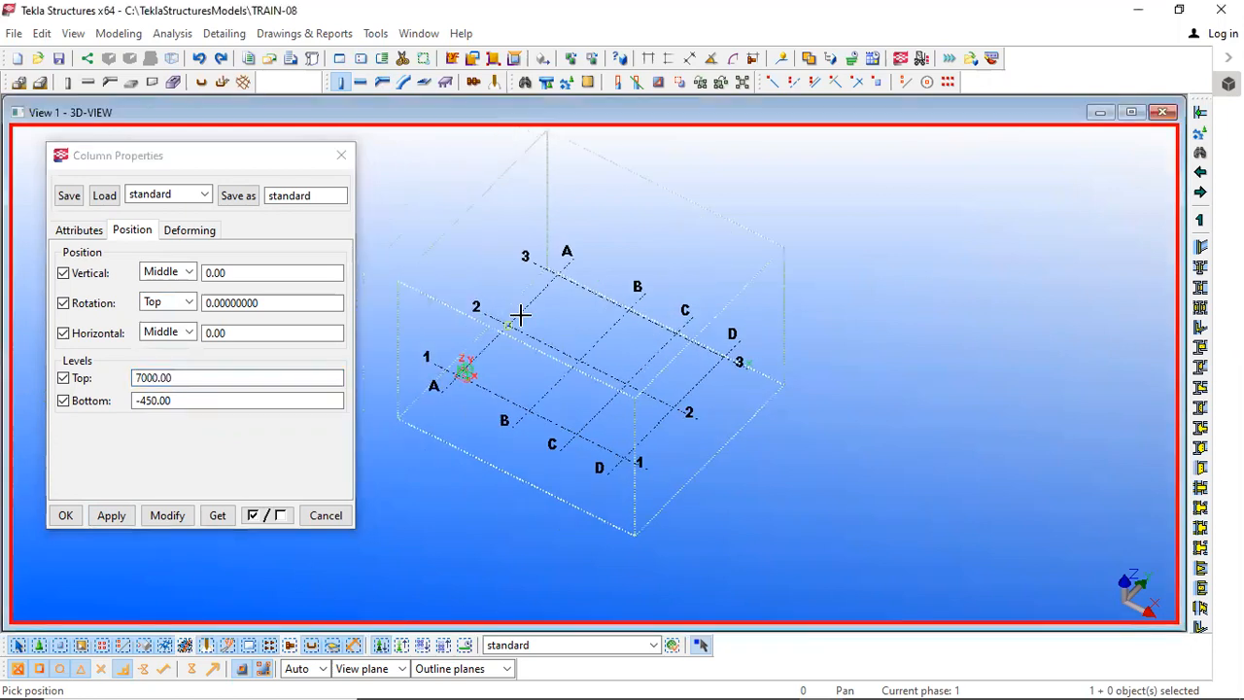
{"action": "left_click", "coordinate": [84, 231]}
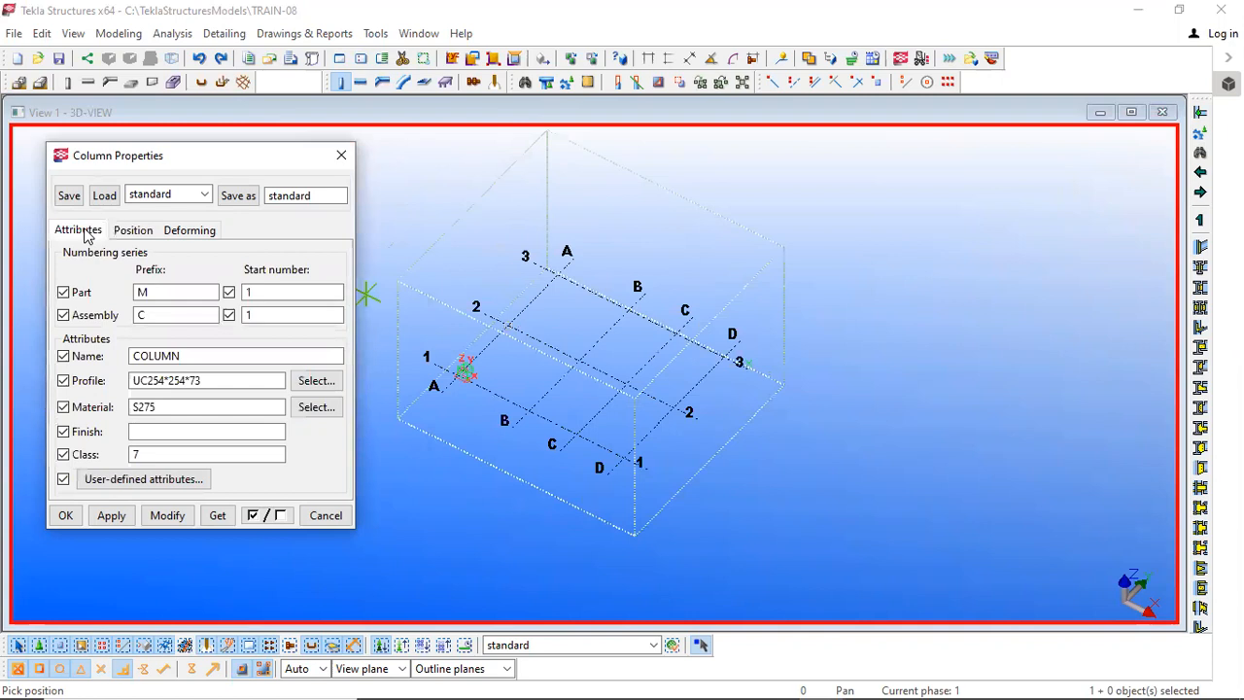
{"action": "left_click", "coordinate": [108, 516]}
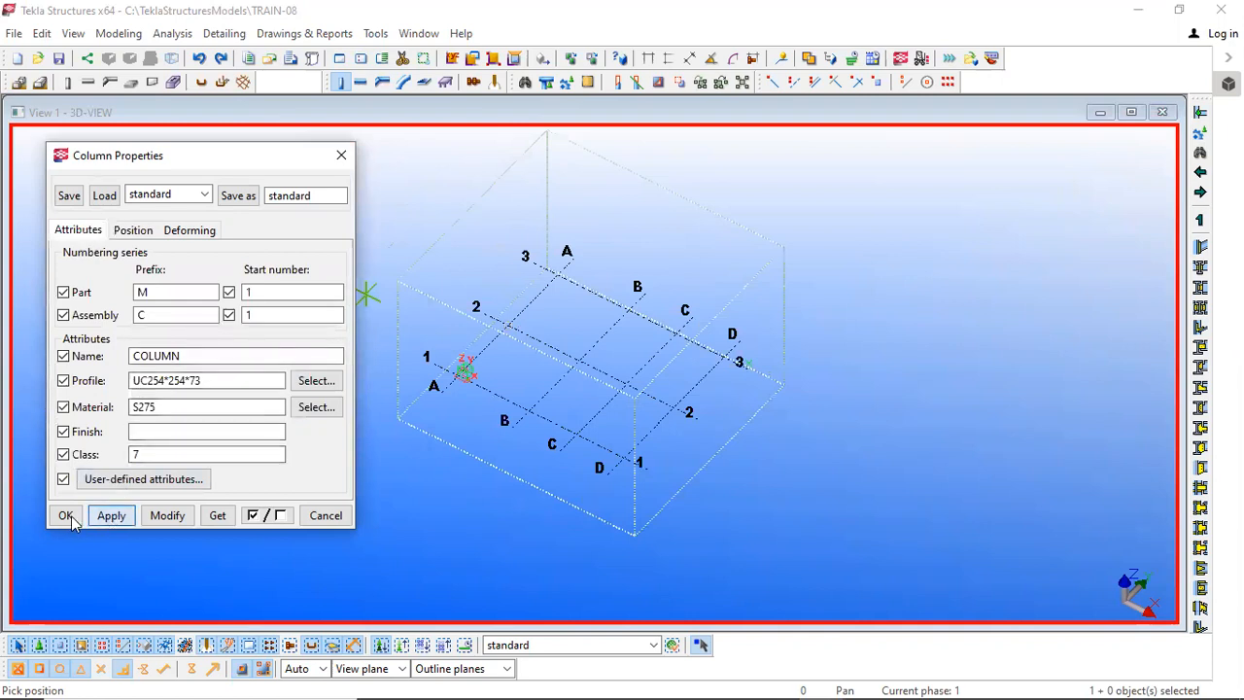
{"action": "left_click", "coordinate": [64, 516]}
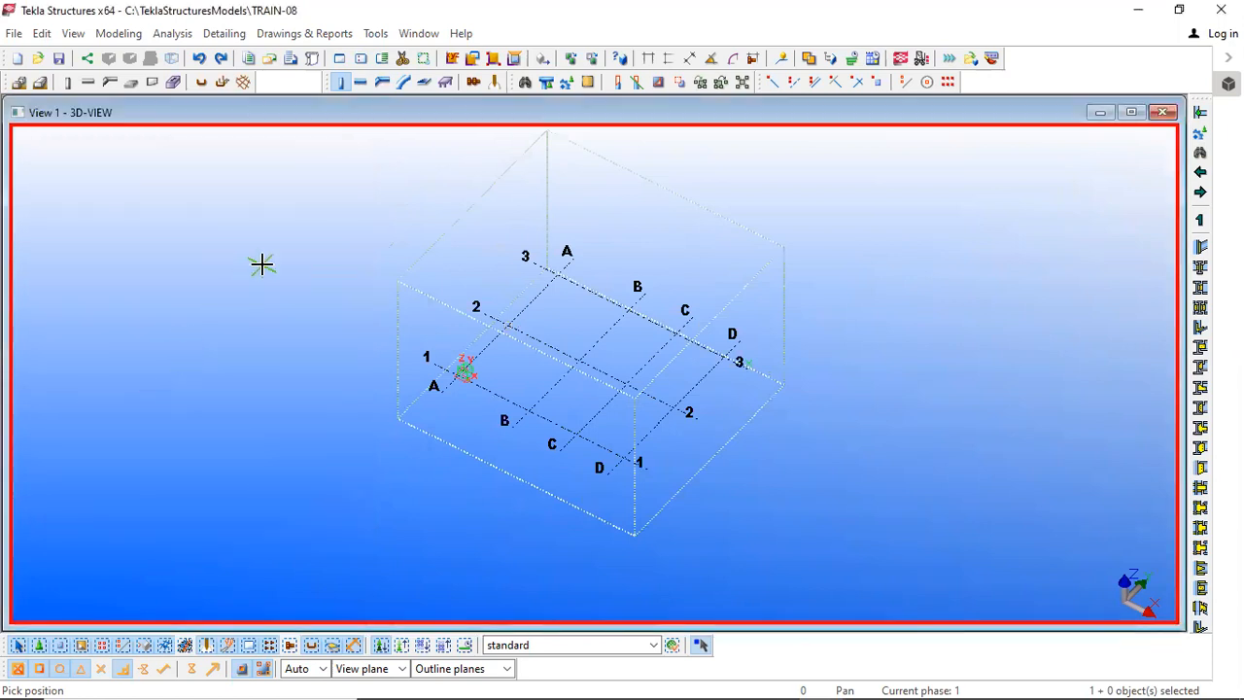
Step: Place steel columns at the intersections of grid line A with grid lines 1, 2 and 3
{"action": "middle_click_drag", "start_coordinate": [261, 263], "coordinate": [217, 250]}
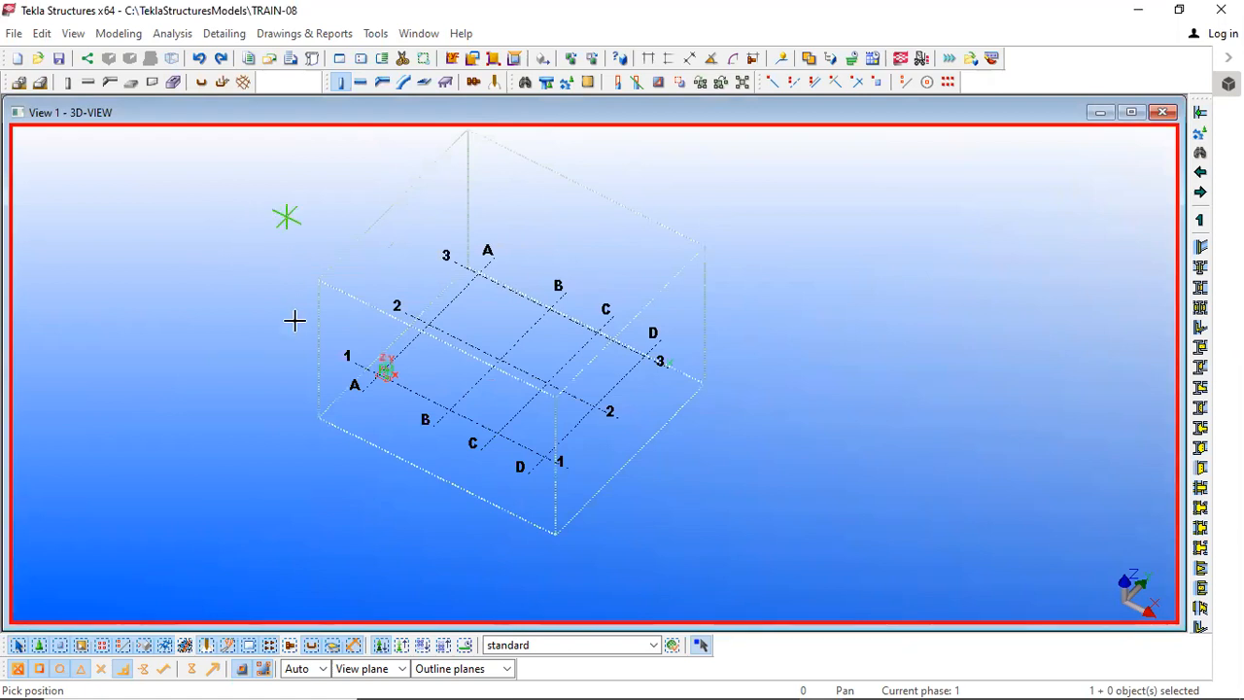
{"action": "middle_click_drag", "start_coordinate": [384, 364], "coordinate": [282, 370]}
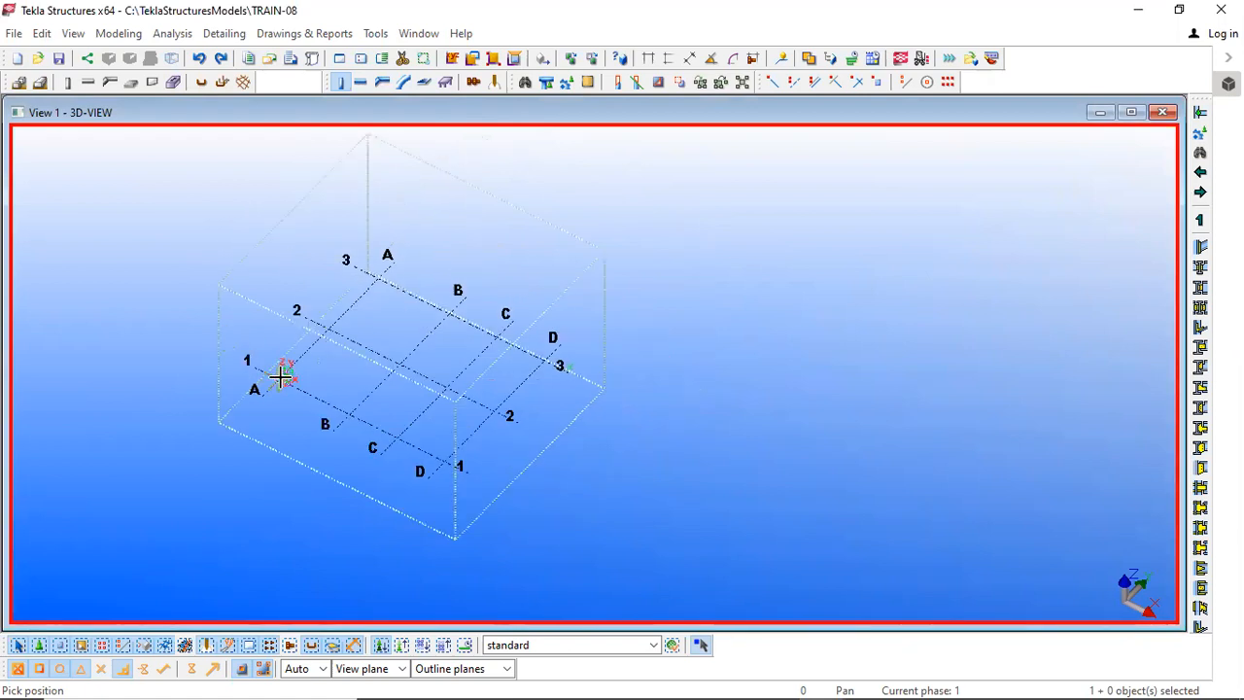
{"action": "left_click", "coordinate": [280, 375]}
{"action": "scroll", "coordinate": [280, 349], "scroll_direction": "up", "scroll_amount": 3}
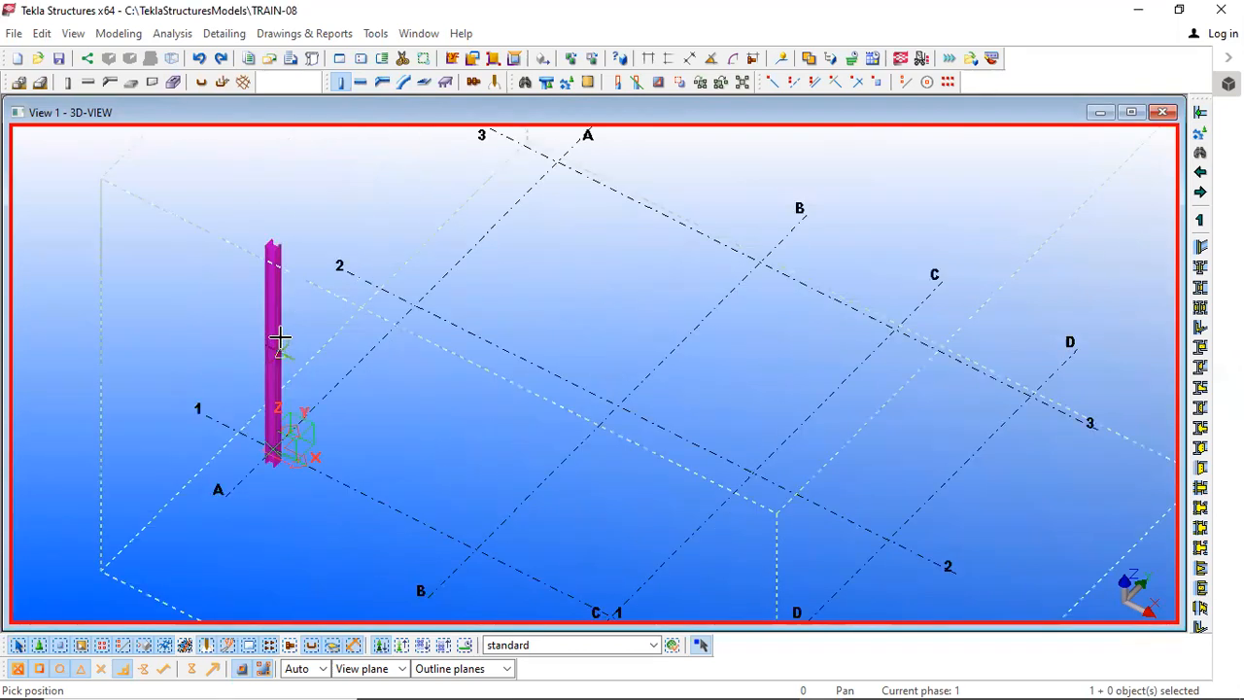
{"action": "scroll", "coordinate": [280, 338], "scroll_direction": "up", "scroll_amount": 2}
{"action": "scroll", "coordinate": [335, 323], "scroll_direction": "down", "scroll_amount": 4}
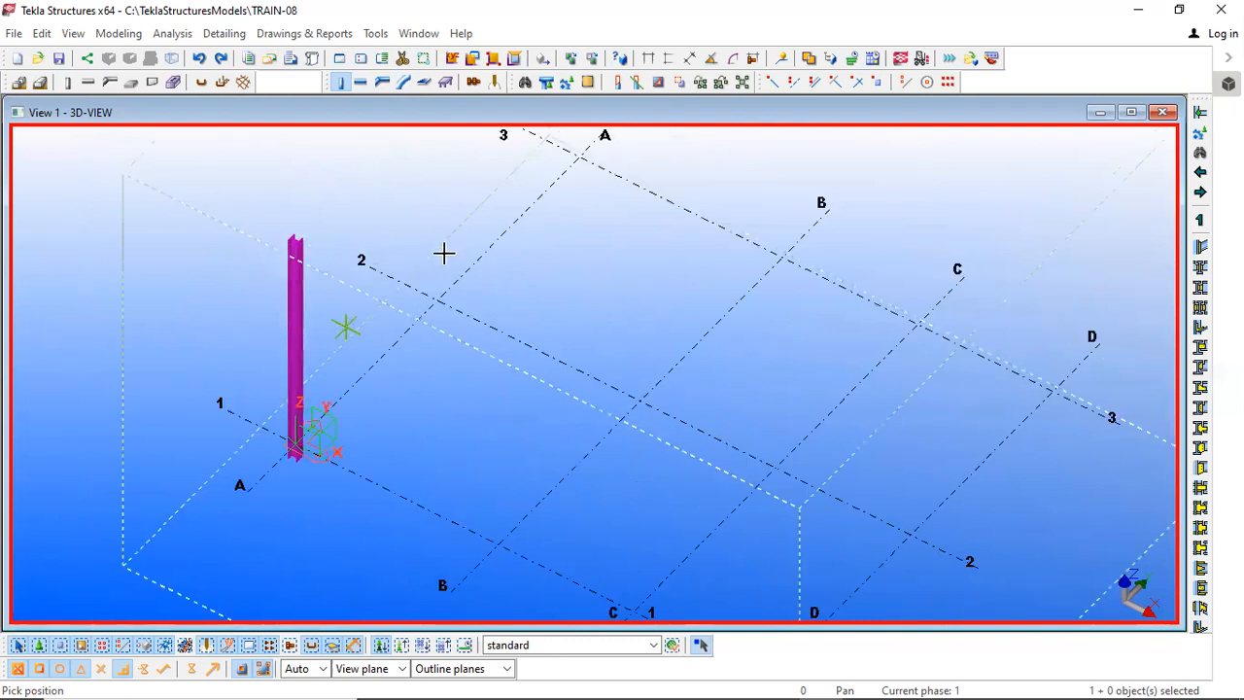
{"action": "scroll", "coordinate": [437, 299], "scroll_direction": "down", "scroll_amount": 2}
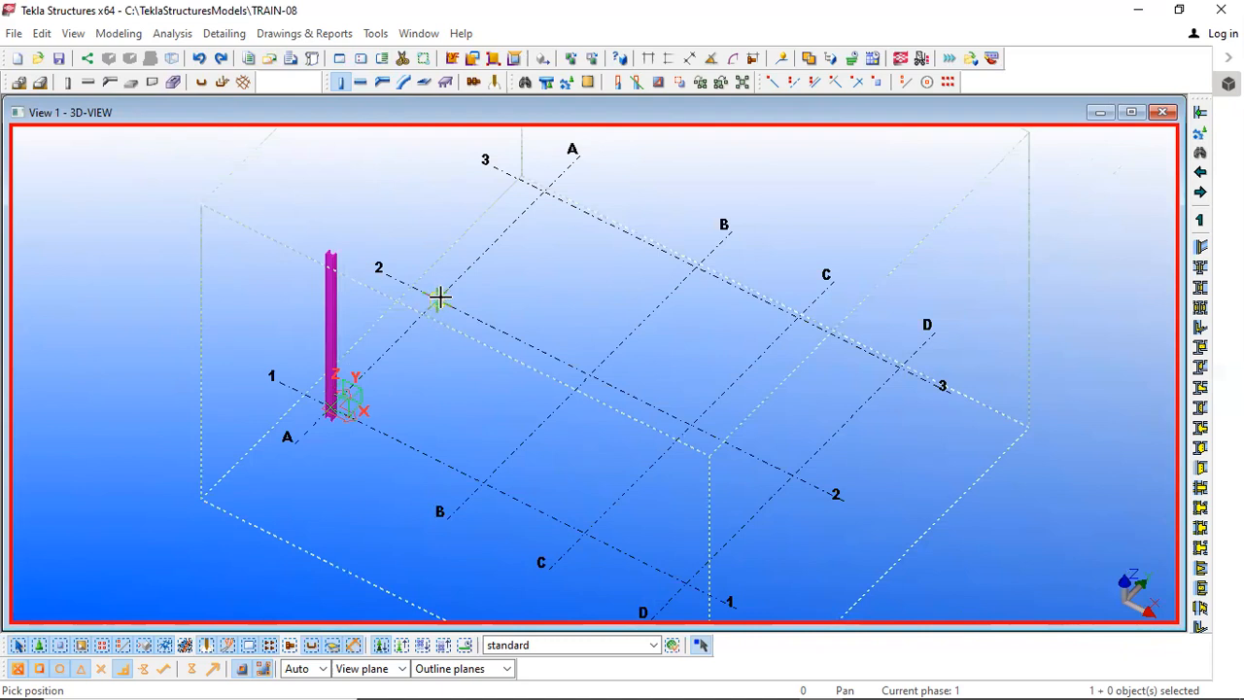
{"action": "left_click", "coordinate": [436, 297]}
{"action": "scroll", "coordinate": [503, 274], "scroll_direction": "down", "scroll_amount": 1}
{"action": "scroll", "coordinate": [486, 260], "scroll_direction": "up", "scroll_amount": 1}
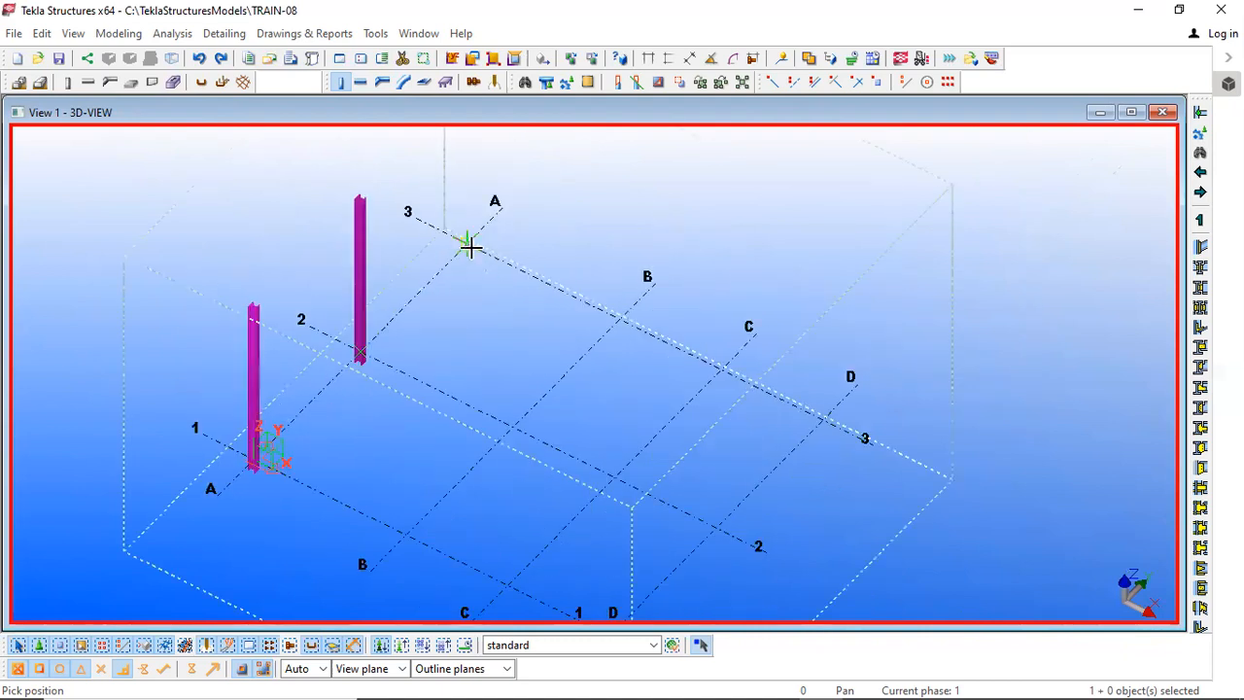
{"action": "left_click", "coordinate": [466, 244]}
{"action": "scroll", "coordinate": [456, 290], "scroll_direction": "down", "scroll_amount": 3}
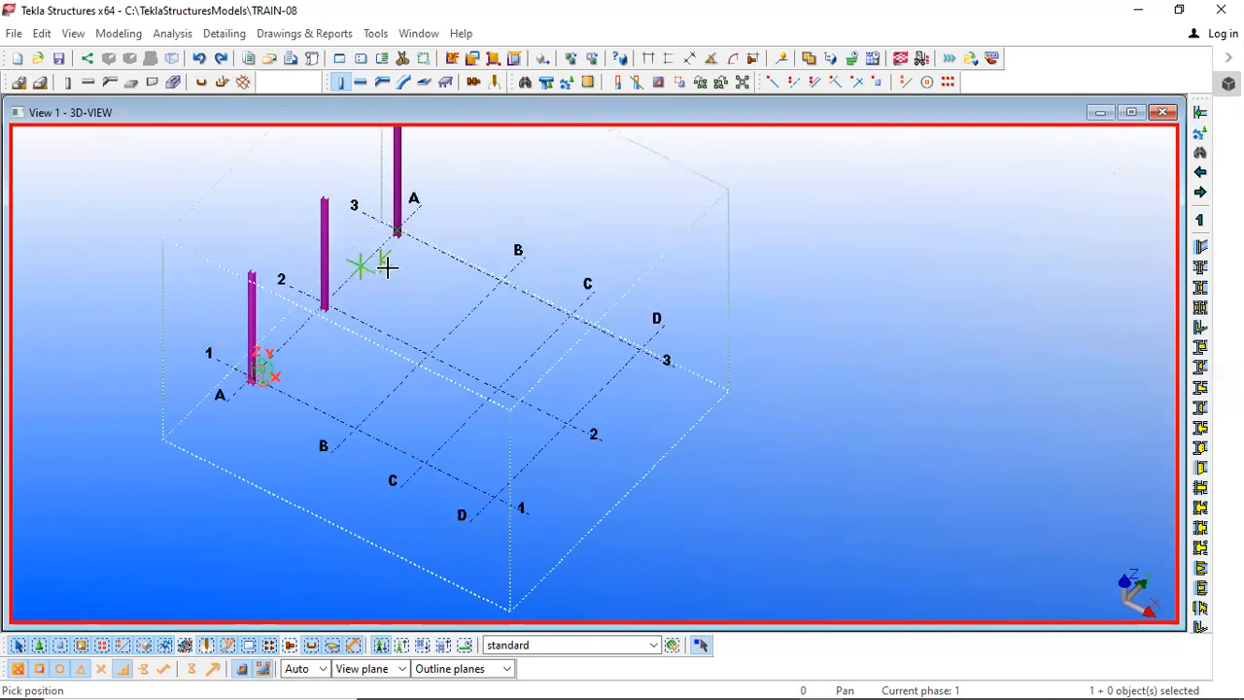
Step: Place steel columns at the intersections of grid line B with grid lines 1, 2 and 3, and end the command
{"action": "scroll", "coordinate": [399, 272], "scroll_direction": "up", "scroll_amount": 1}
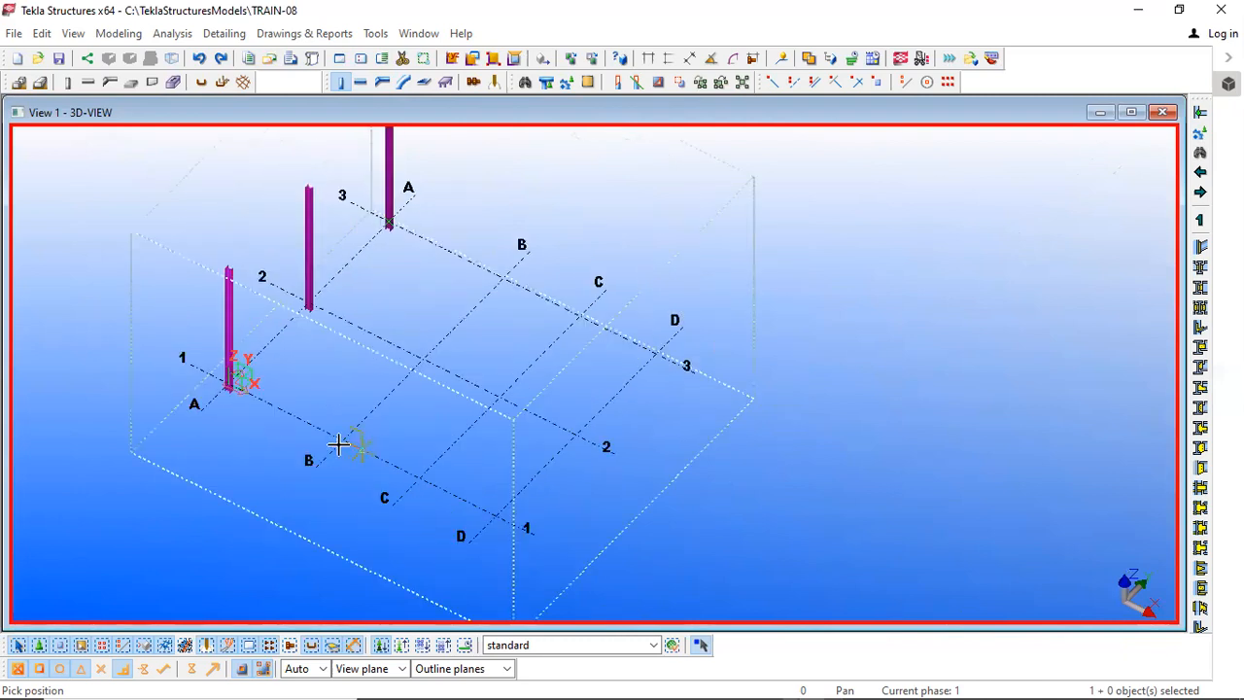
{"action": "left_click", "coordinate": [343, 443]}
{"action": "left_click", "coordinate": [422, 360]}
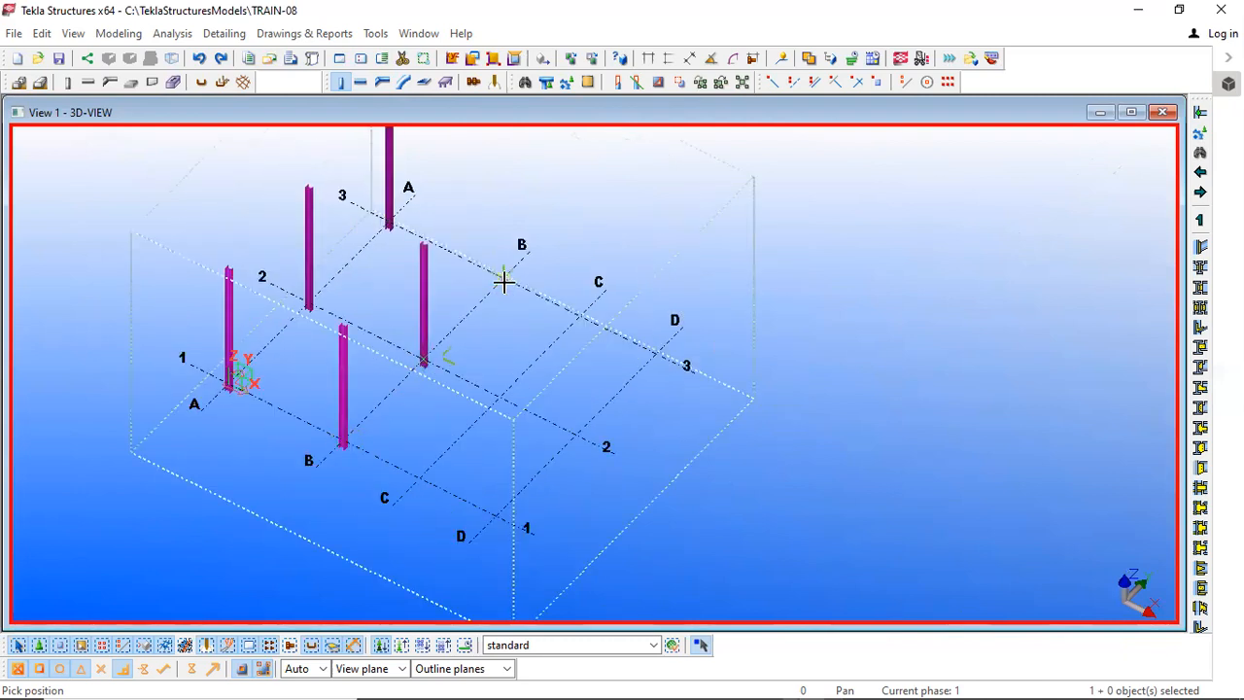
{"action": "left_click", "coordinate": [503, 278]}
{"action": "right_click", "coordinate": [551, 257]}
{"action": "left_click", "coordinate": [581, 269]}
{"action": "scroll", "coordinate": [515, 355], "scroll_direction": "down", "scroll_amount": 5}
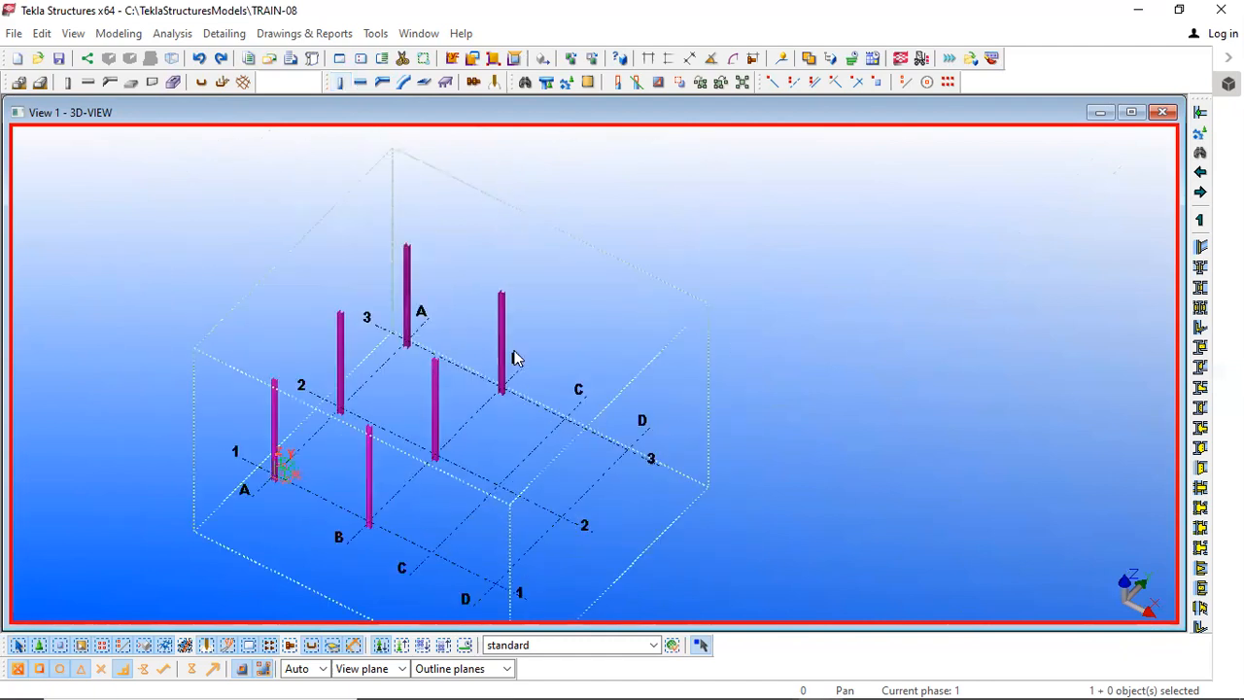
Step: Select all six steel columns along grid lines A and B and delete them
{"action": "scroll", "coordinate": [569, 230], "scroll_direction": "down", "scroll_amount": 2}
{"action": "scroll", "coordinate": [505, 287], "scroll_direction": "up", "scroll_amount": 5}
{"action": "left_click_drag", "start_coordinate": [583, 227], "coordinate": [224, 360]}
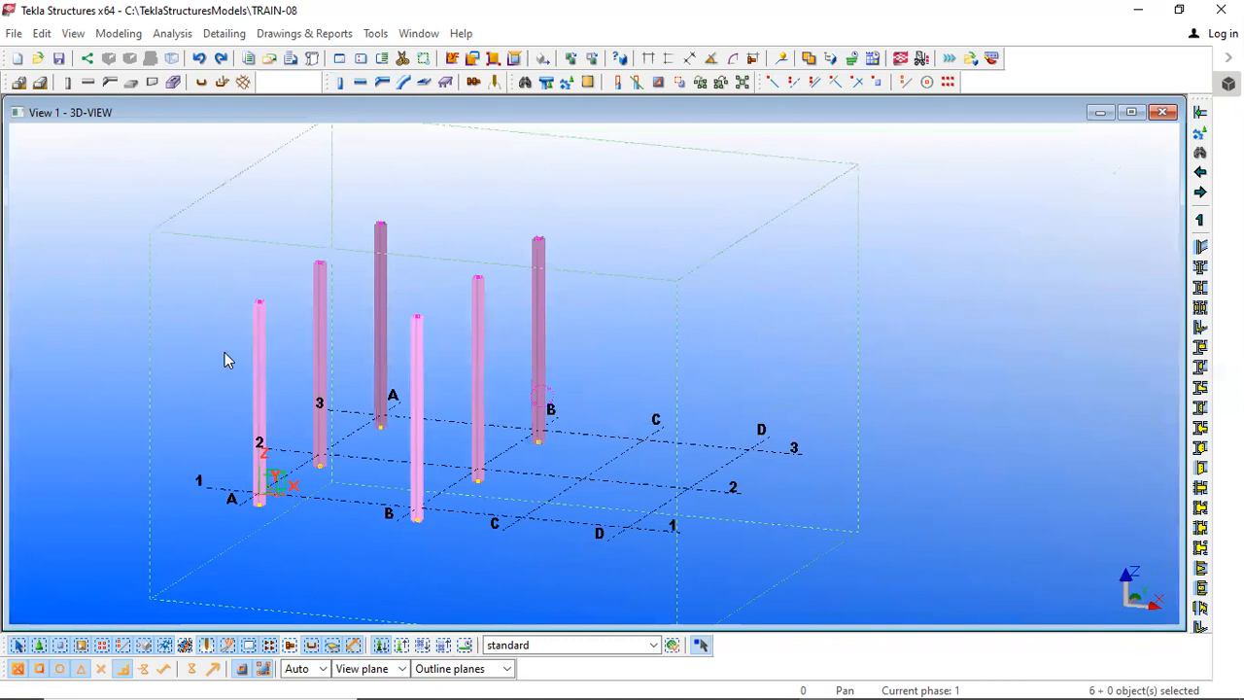
{"action": "right_click", "coordinate": [247, 263]}
{"action": "left_click", "coordinate": [314, 342]}
{"action": "left_click", "coordinate": [312, 258]}
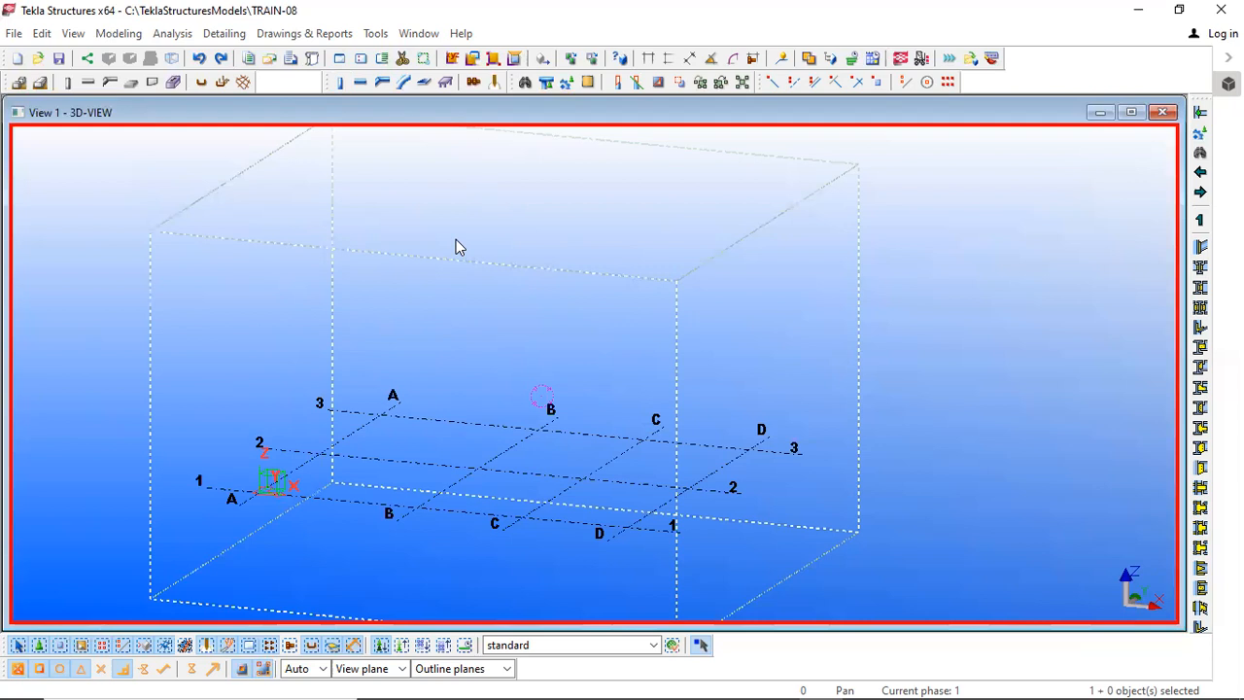
Step: Restart the steel column command with its properties and examine the top and bottom levels in the position settings
{"action": "double_click", "coordinate": [340, 82]}
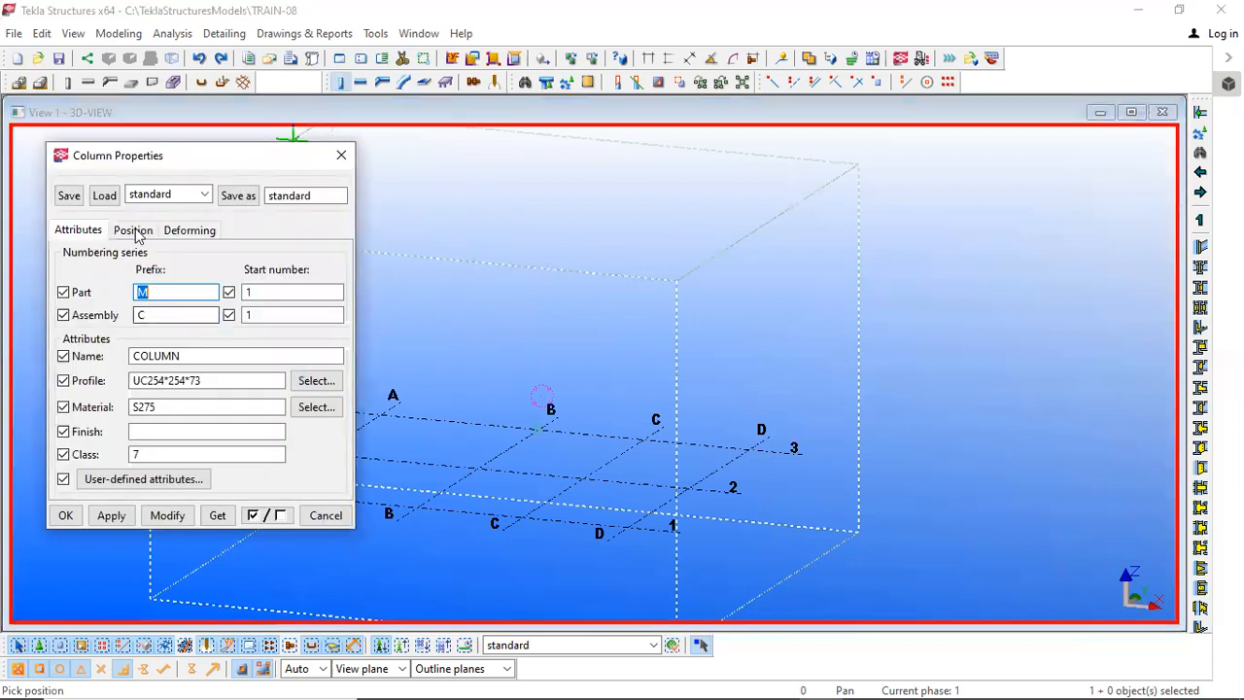
{"action": "left_click", "coordinate": [132, 230]}
{"action": "double_click", "coordinate": [175, 414]}
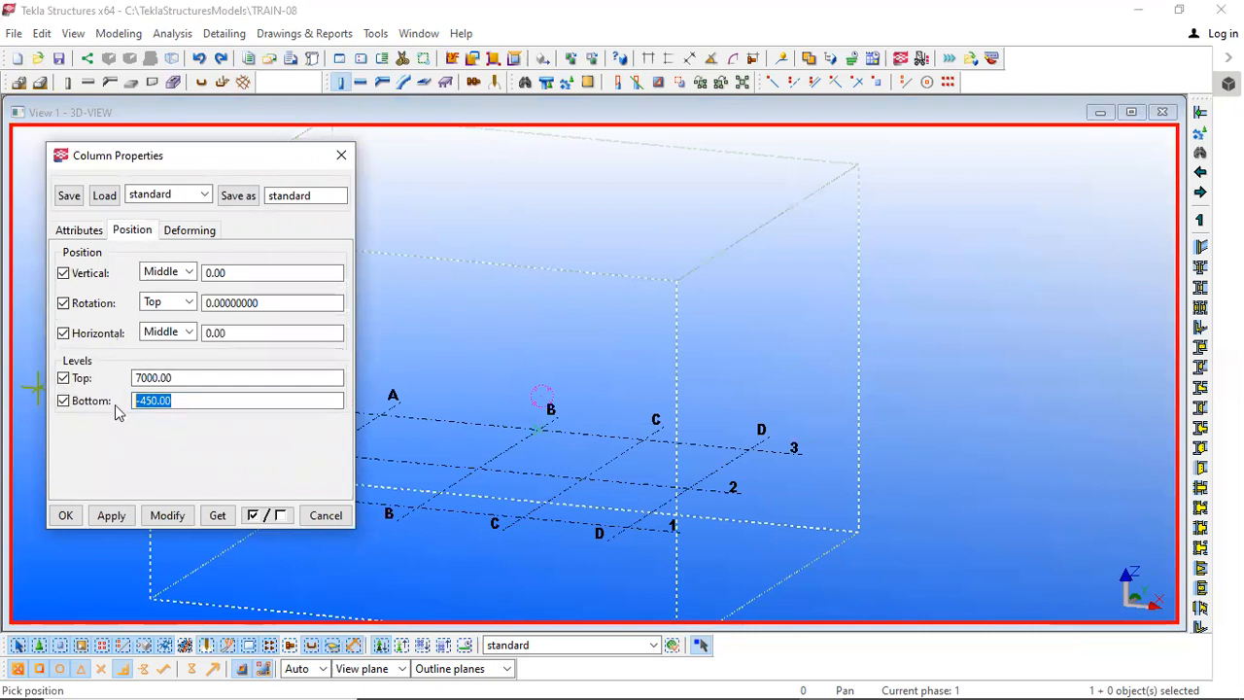
{"action": "left_click_drag", "start_coordinate": [191, 378], "coordinate": [102, 381]}
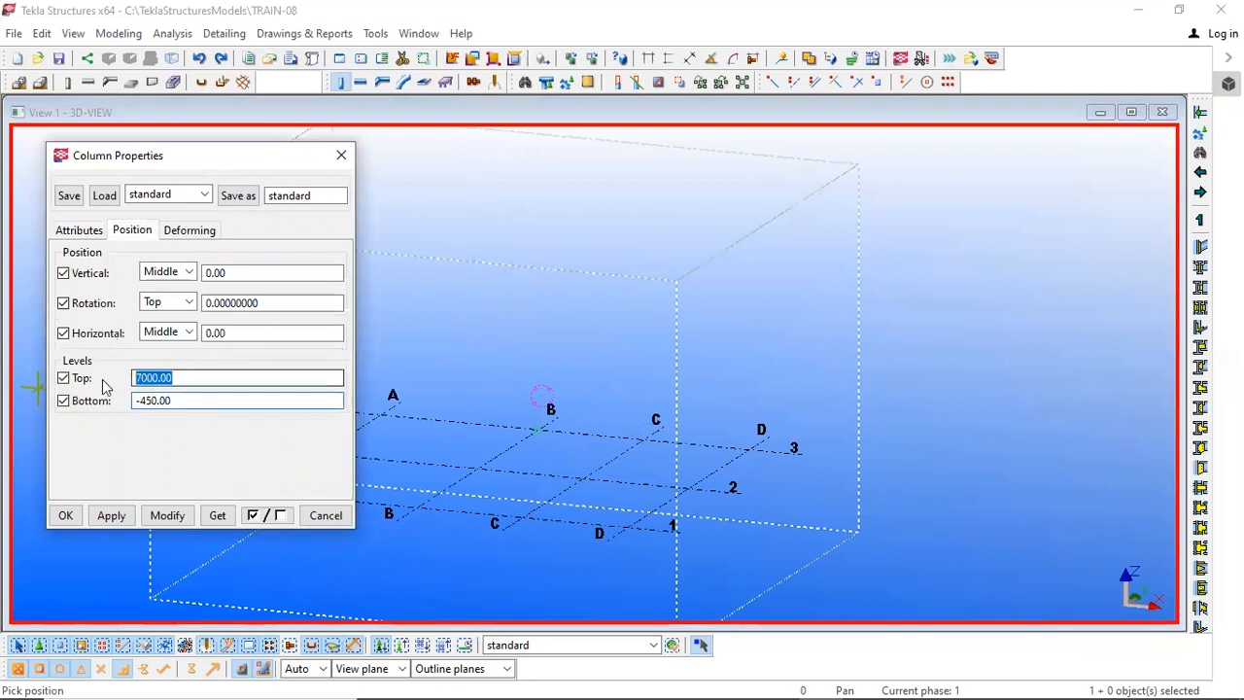
{"action": "left_click_drag", "start_coordinate": [175, 401], "coordinate": [63, 400]}
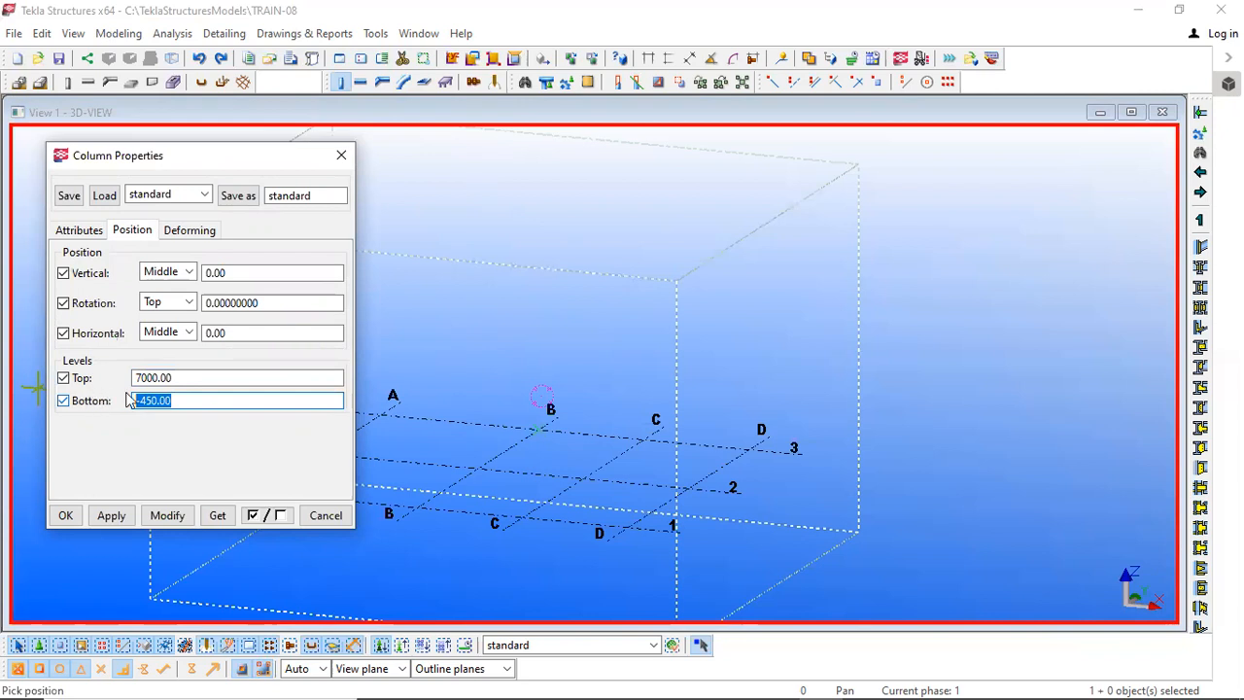
{"action": "left_click", "coordinate": [190, 375]}
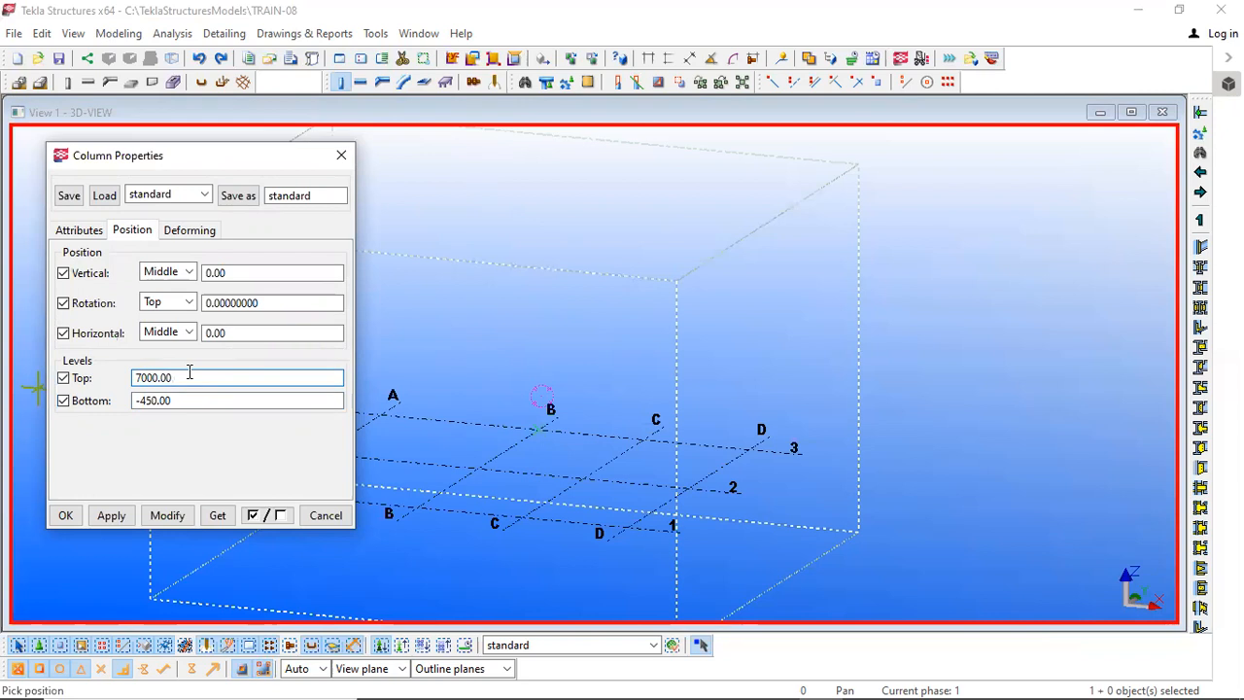
Step: Look over the empty grid, close the column properties without changes and end the column command
{"action": "middle_click_drag", "start_coordinate": [476, 379], "coordinate": [644, 341]}
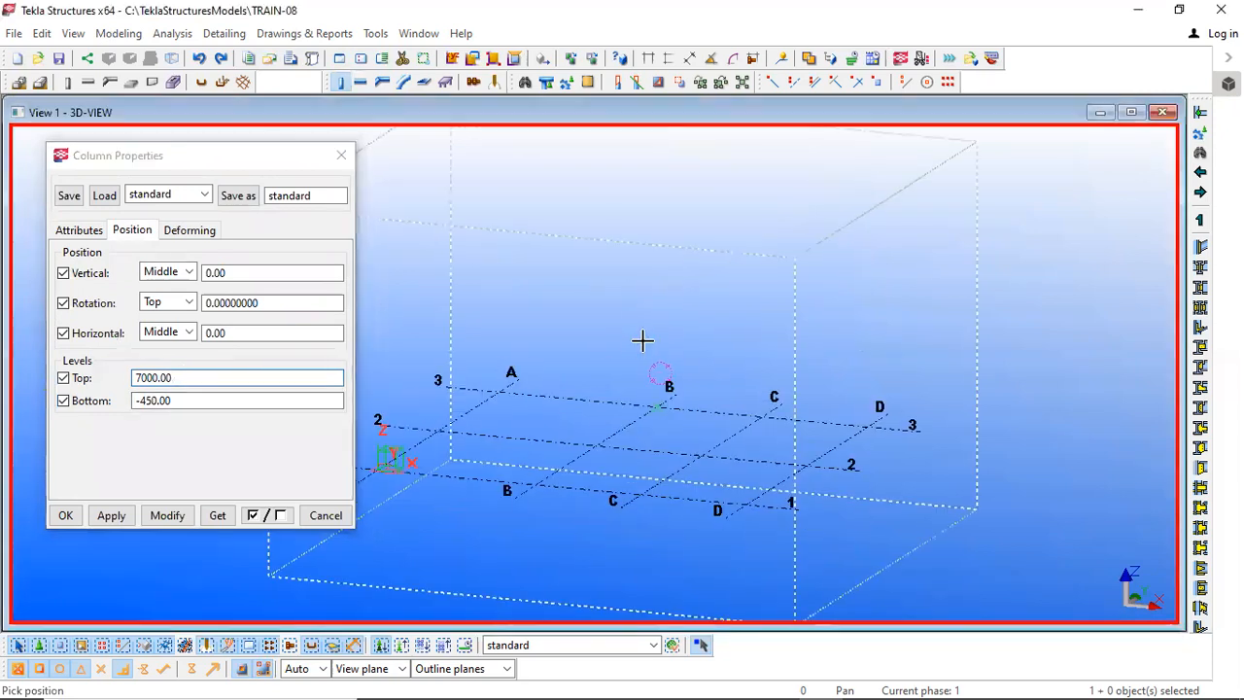
{"action": "scroll", "coordinate": [644, 341], "scroll_direction": "down", "scroll_amount": 4}
{"action": "scroll", "coordinate": [564, 368], "scroll_direction": "up", "scroll_amount": 4}
{"action": "scroll", "coordinate": [552, 368], "scroll_direction": "up", "scroll_amount": 4}
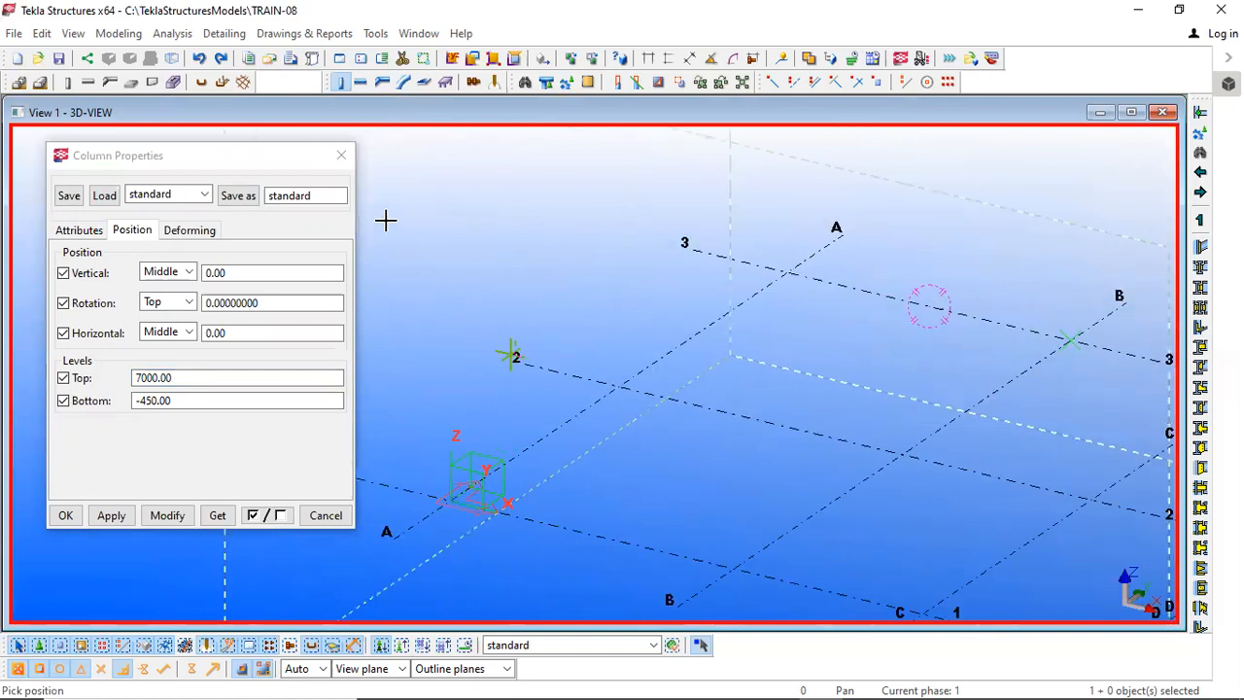
{"action": "left_click", "coordinate": [340, 156]}
{"action": "right_click", "coordinate": [342, 160]}
{"action": "left_click", "coordinate": [346, 171]}
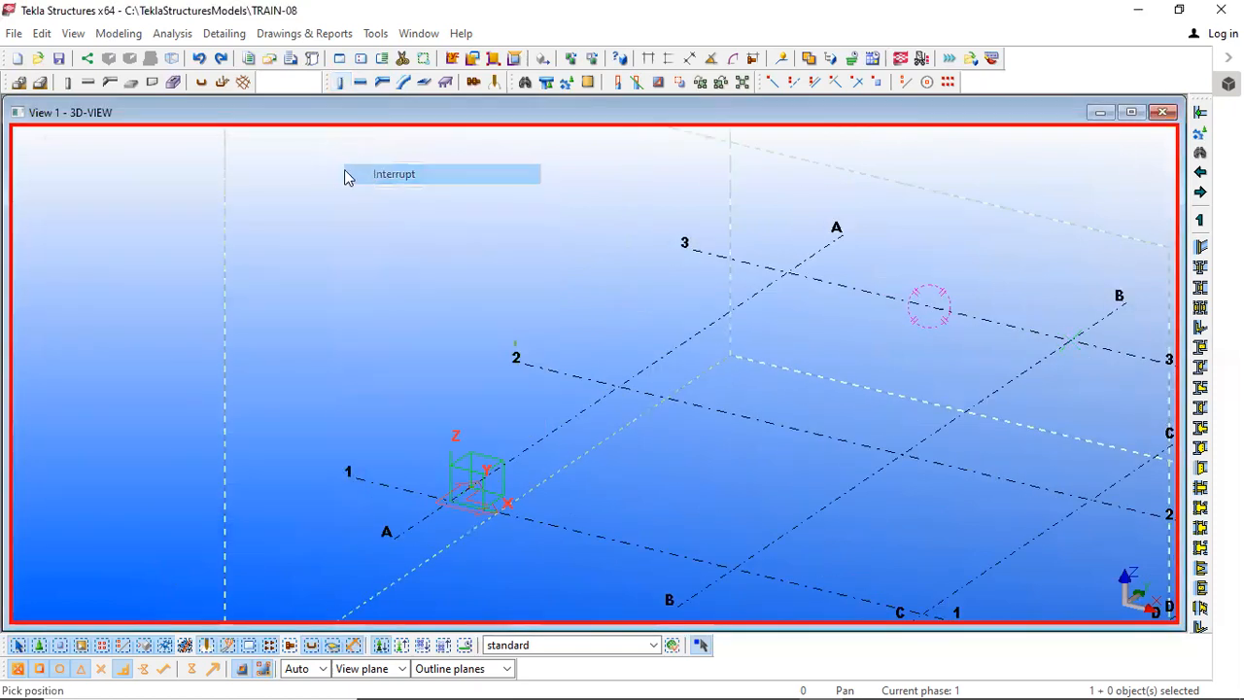
{"action": "right_click", "coordinate": [339, 173]}
{"action": "left_click", "coordinate": [379, 184]}
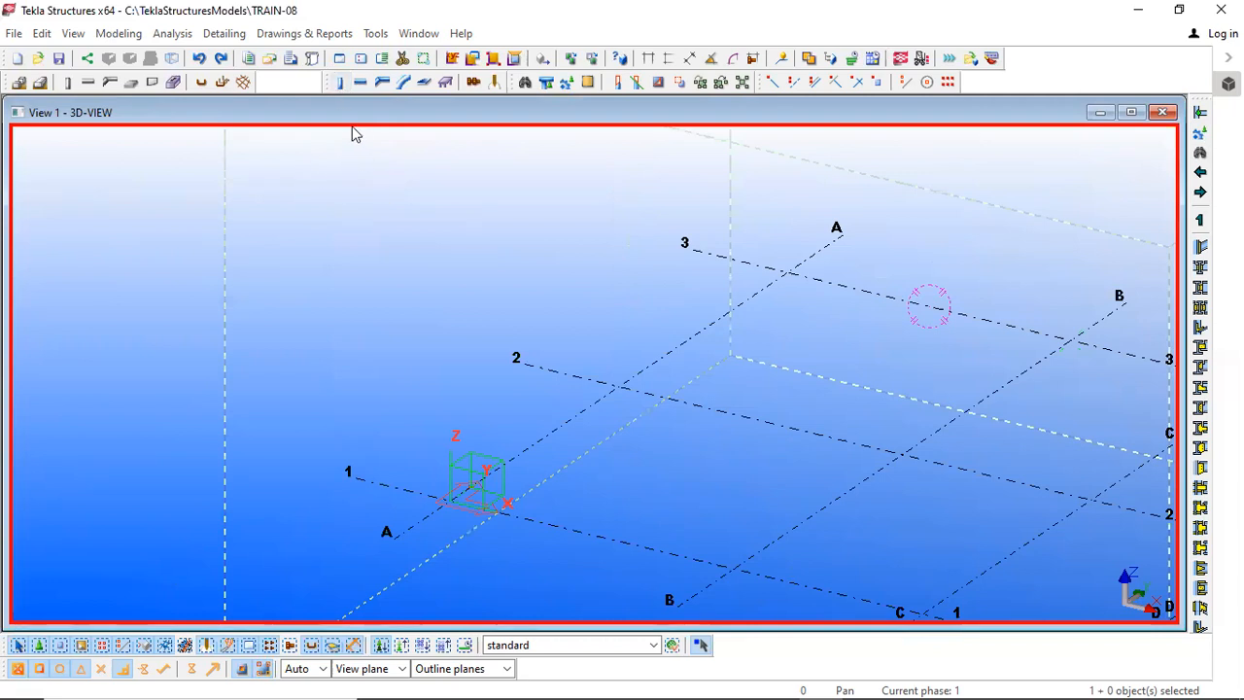
{"action": "right_click", "coordinate": [345, 163]}
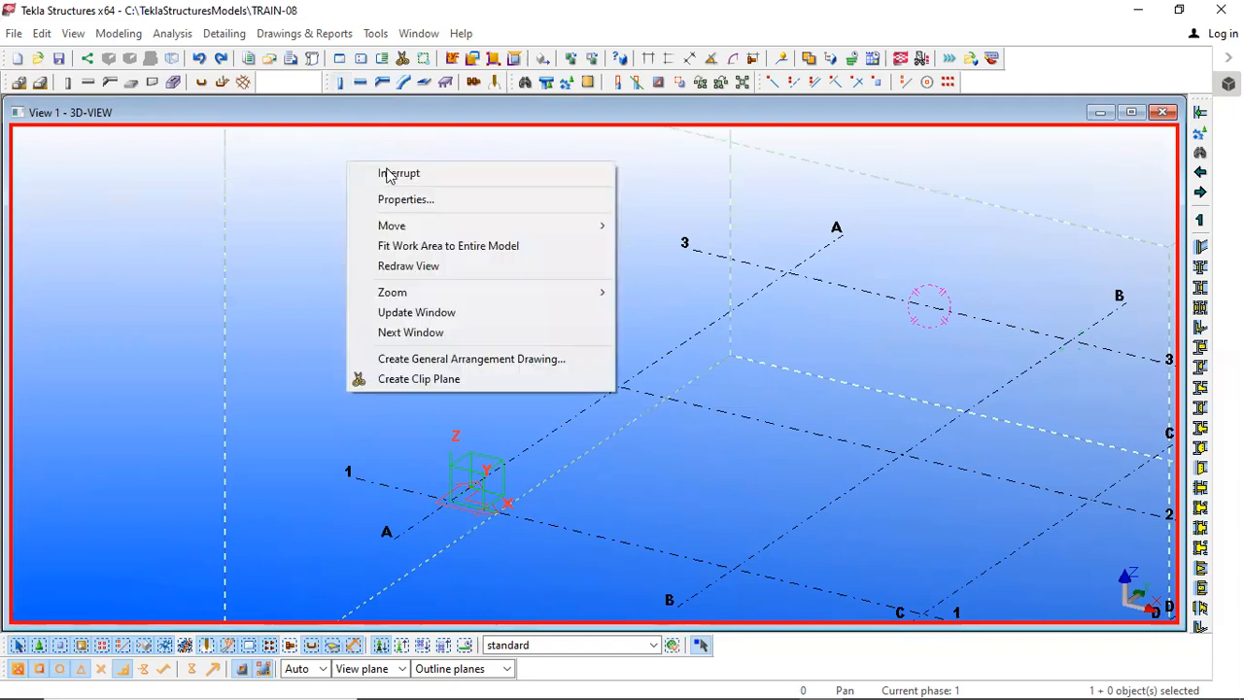
{"action": "left_click", "coordinate": [362, 173]}
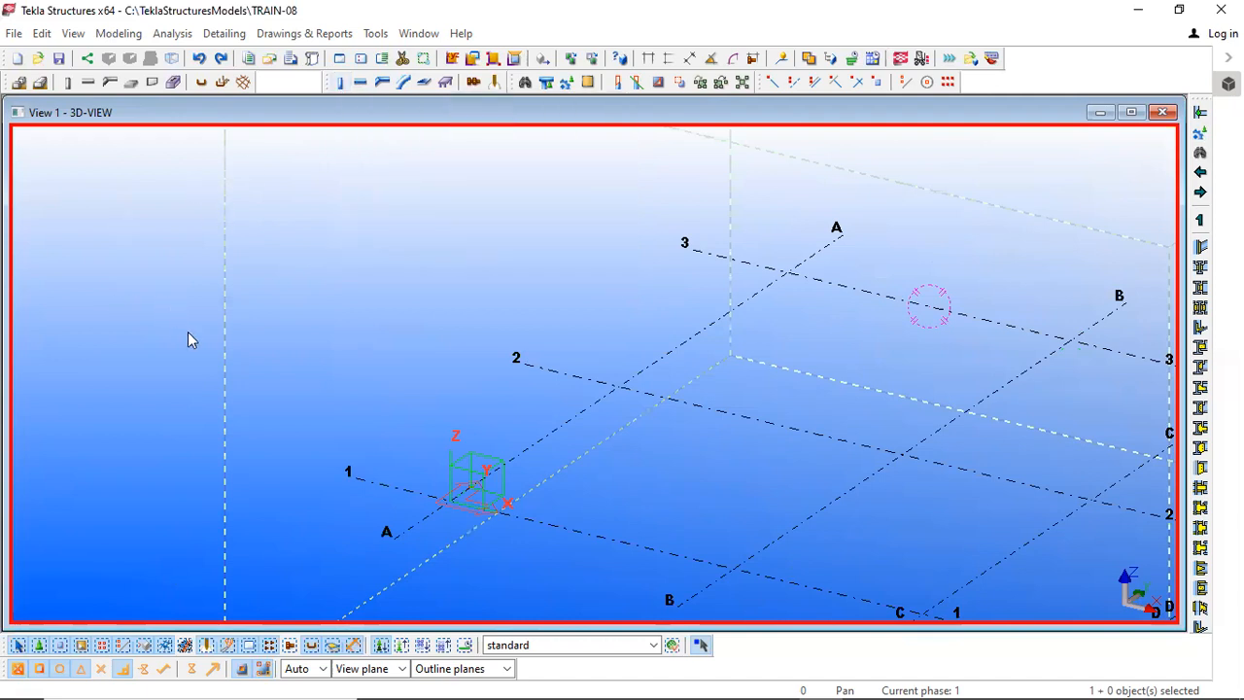
Step: Place steel columns at the intersections of grid line A with grid lines 1 and 2
{"action": "left_click", "coordinate": [340, 83]}
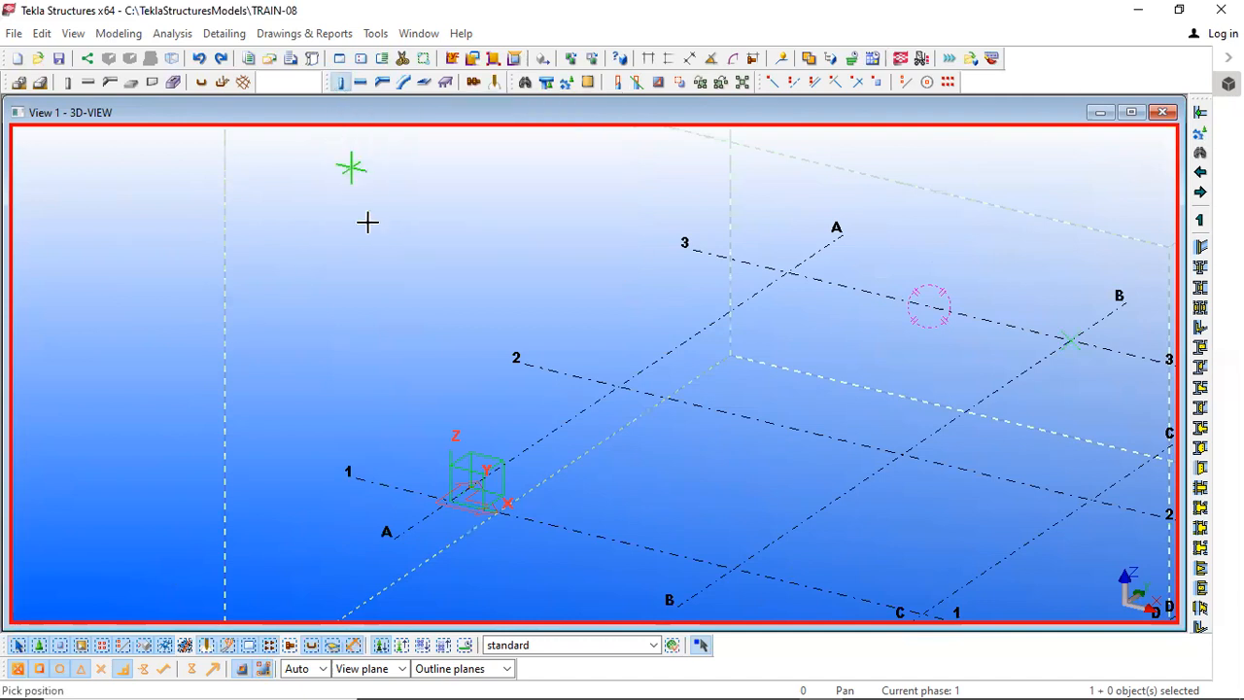
{"action": "left_click", "coordinate": [452, 496]}
{"action": "left_click", "coordinate": [623, 393]}
Step: Examine the two columns on grid line A, in particular the base of the column at grid line 1
{"action": "scroll", "coordinate": [494, 314], "scroll_direction": "down", "scroll_amount": 3}
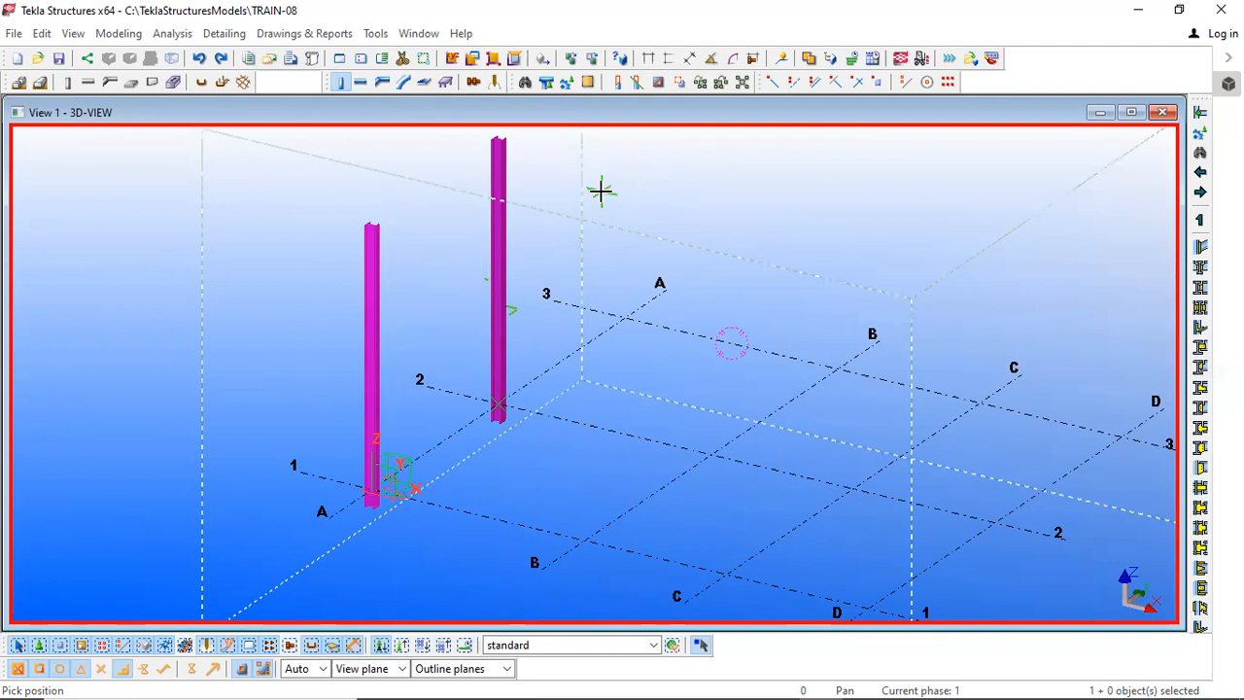
{"action": "scroll", "coordinate": [601, 192], "scroll_direction": "down", "scroll_amount": 2}
{"action": "middle_click_drag", "start_coordinate": [601, 191], "coordinate": [488, 226]}
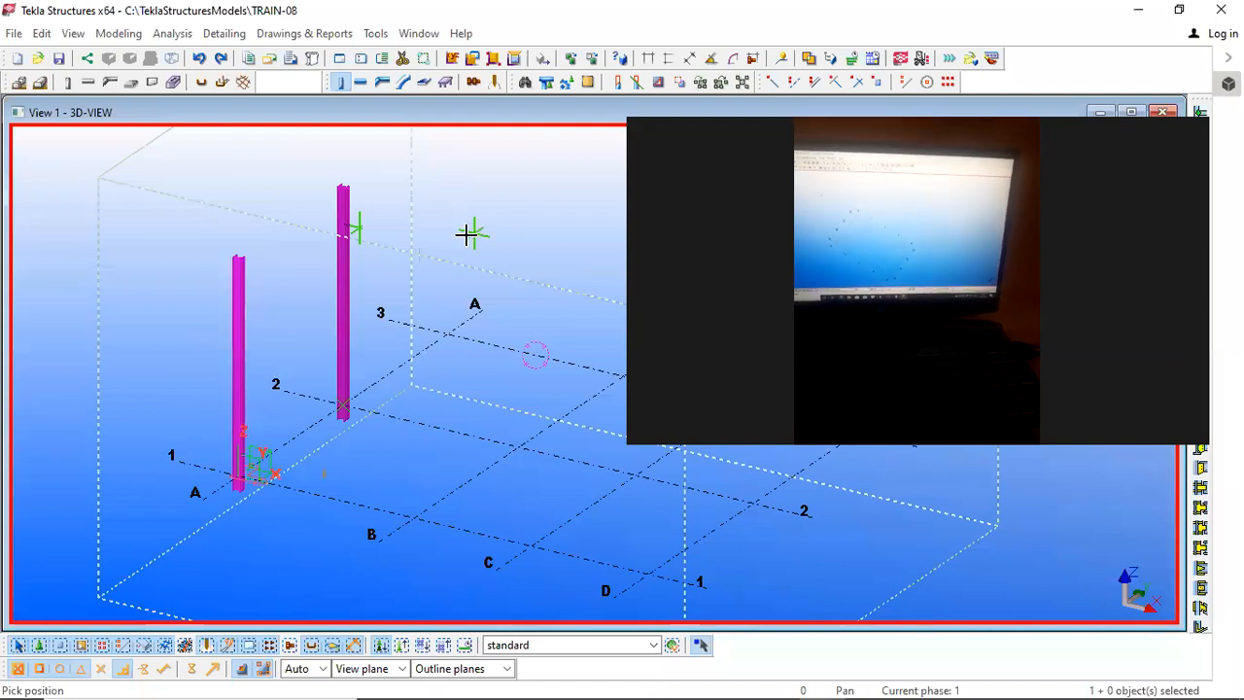
{"action": "middle_click_drag", "start_coordinate": [367, 349], "coordinate": [384, 317]}
{"action": "scroll", "coordinate": [379, 321], "scroll_direction": "up", "scroll_amount": 5}
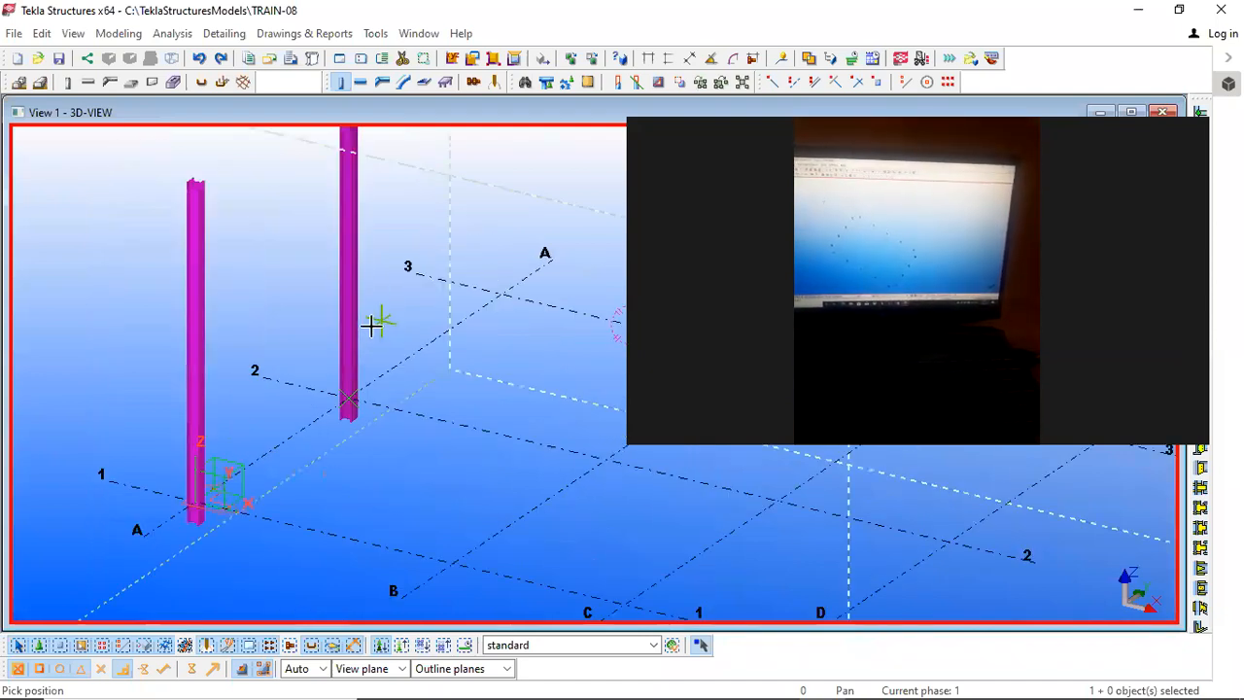
{"action": "scroll", "coordinate": [373, 325], "scroll_direction": "down", "scroll_amount": 3}
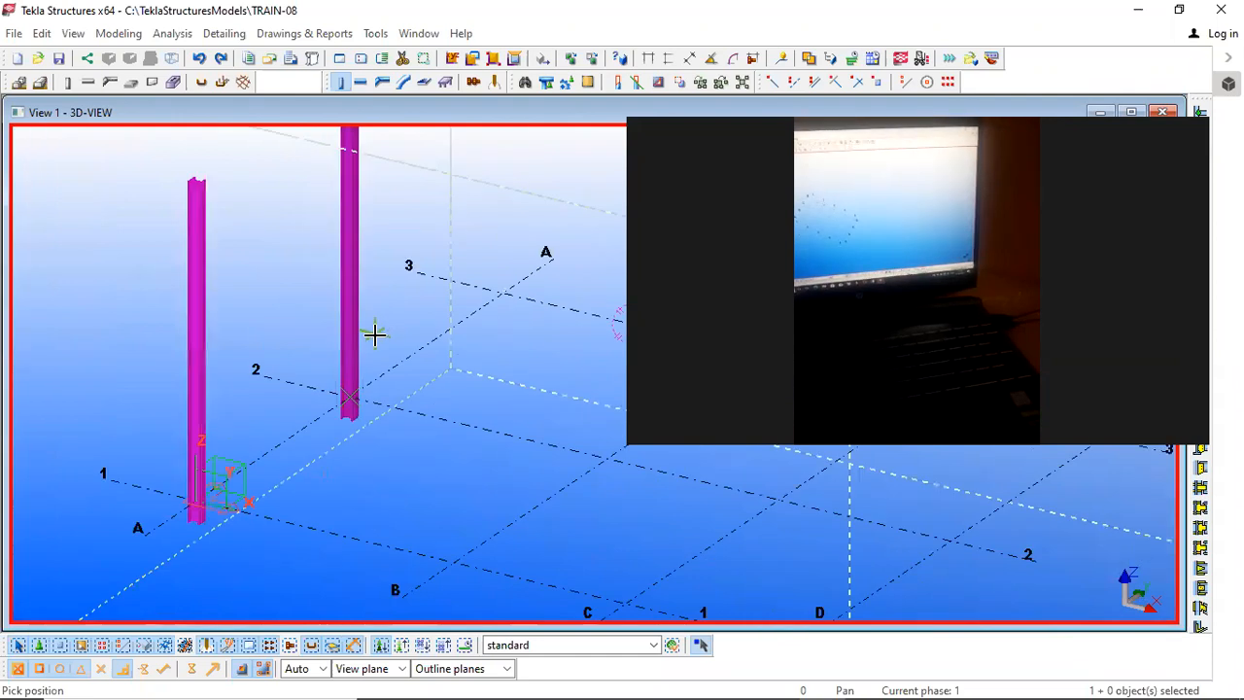
{"action": "scroll", "coordinate": [390, 338], "scroll_direction": "up", "scroll_amount": 1}
{"action": "scroll", "coordinate": [394, 340], "scroll_direction": "down", "scroll_amount": 1}
{"action": "middle_click_drag", "start_coordinate": [395, 340], "coordinate": [480, 224]}
{"action": "scroll", "coordinate": [331, 364], "scroll_direction": "up", "scroll_amount": 7}
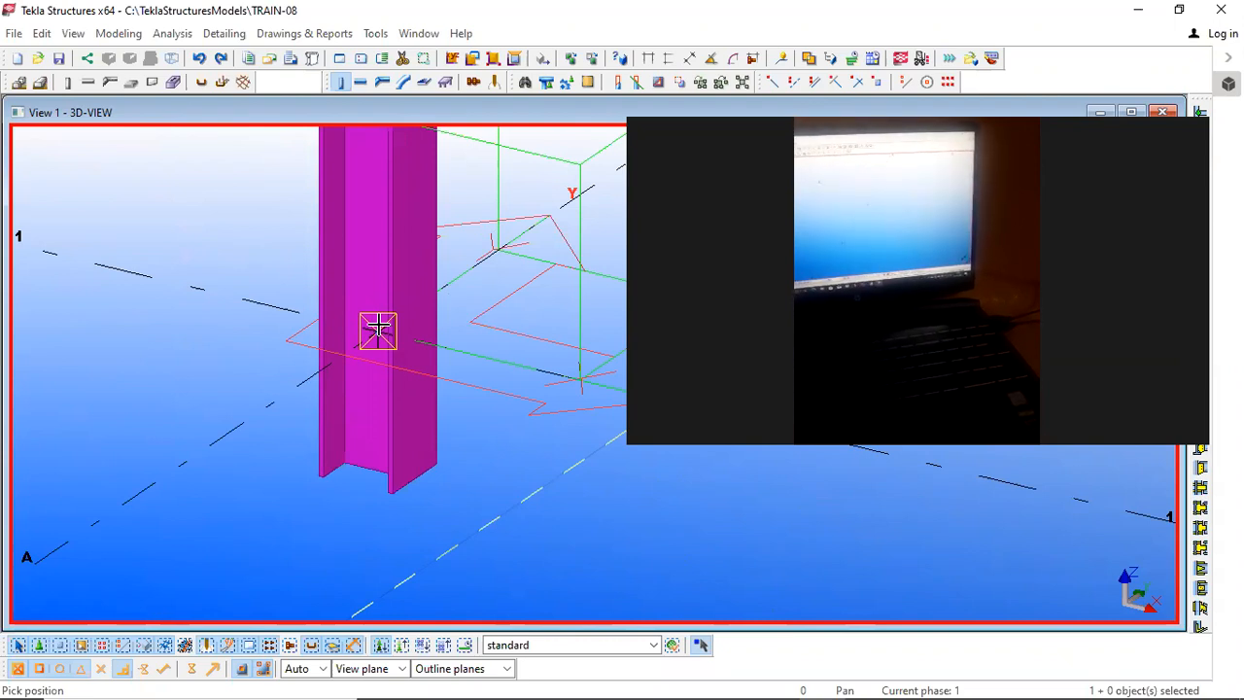
{"action": "scroll", "coordinate": [272, 337], "scroll_direction": "down", "scroll_amount": 5}
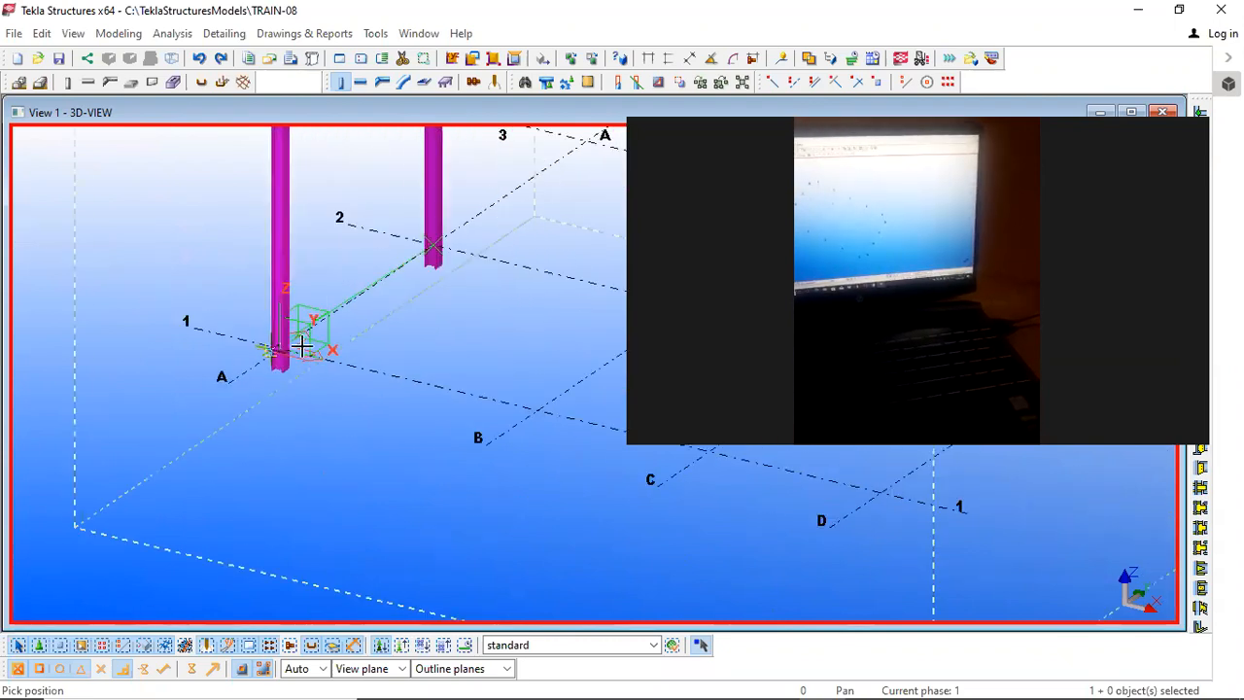
{"action": "scroll", "coordinate": [370, 291], "scroll_direction": "down", "scroll_amount": 3}
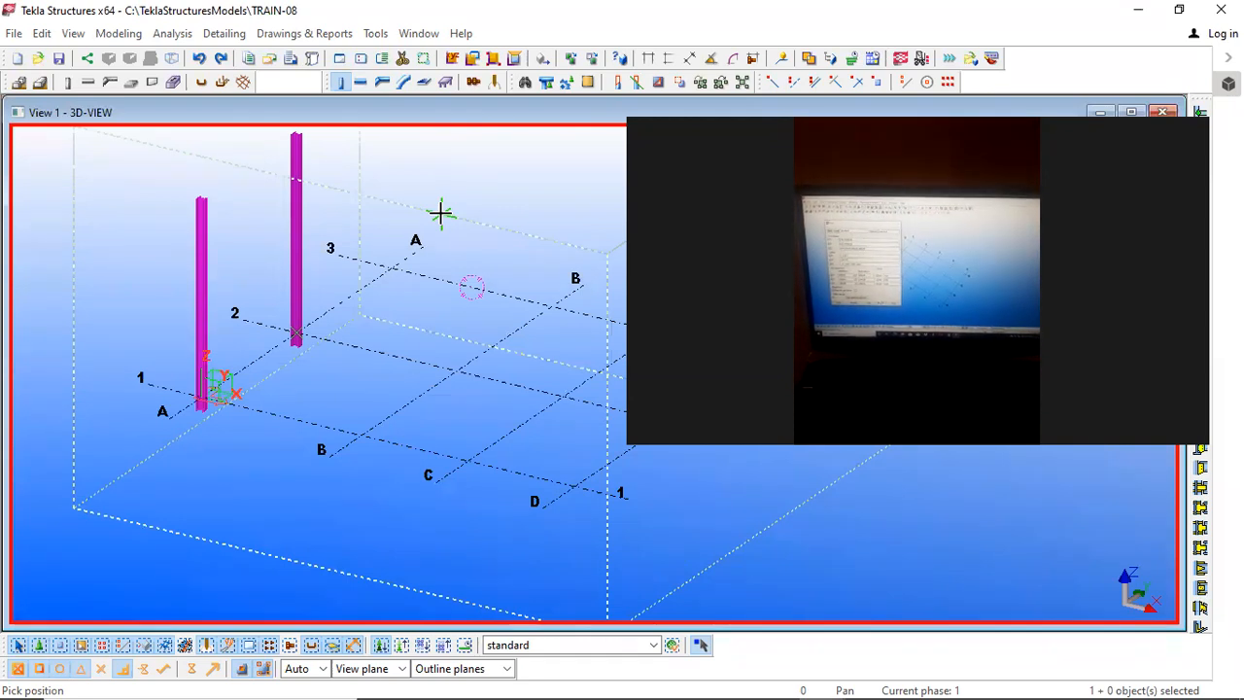
Step: End the column command, examine the grid's coordinates and level labels in its properties, and close them without changes
{"action": "right_click", "coordinate": [443, 224]}
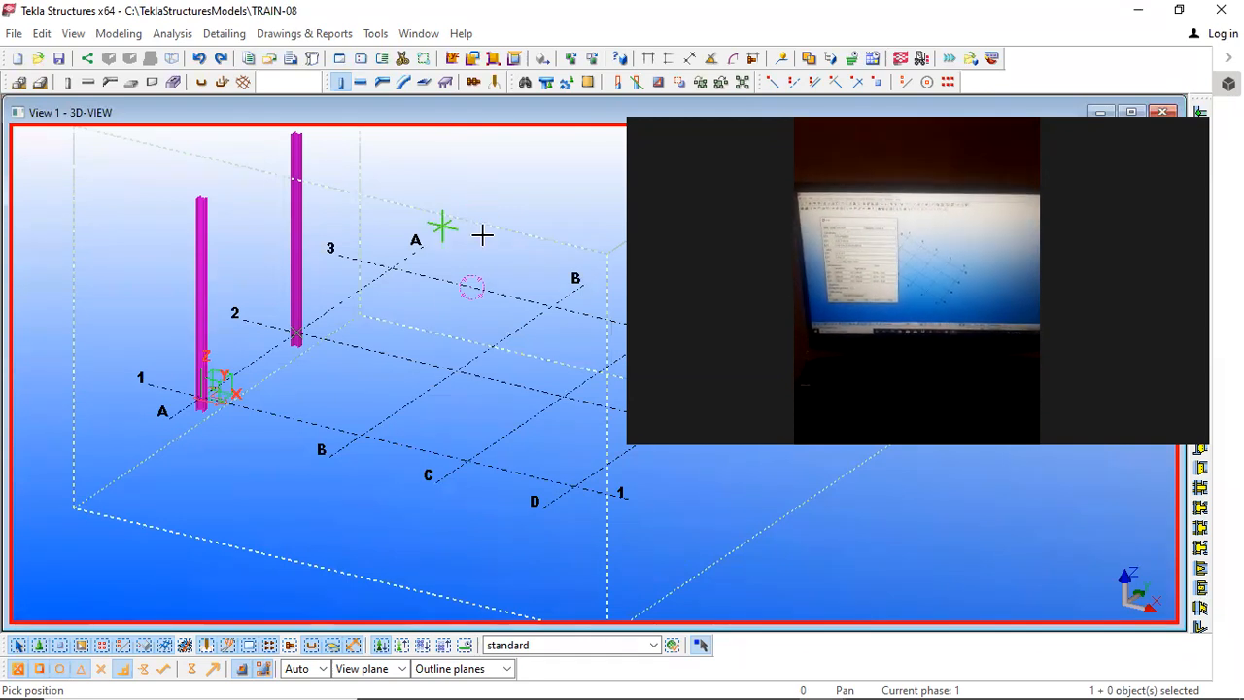
{"action": "left_click", "coordinate": [485, 236]}
{"action": "double_click", "coordinate": [434, 284]}
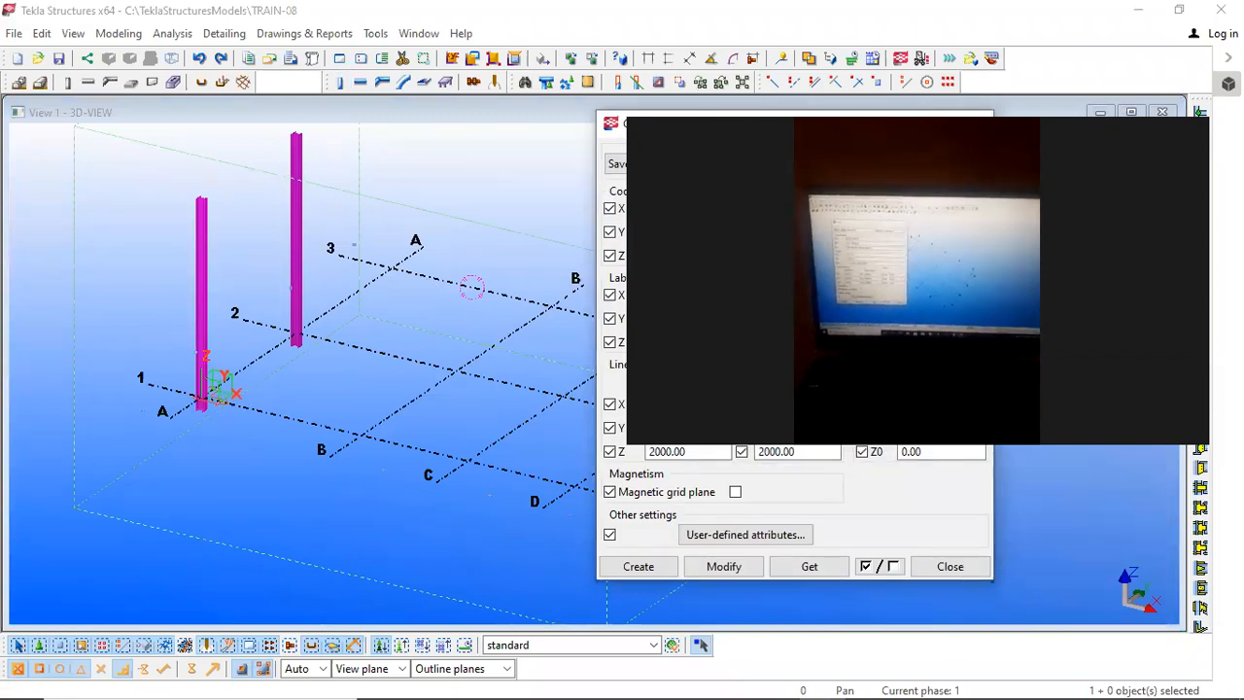
{"action": "left_click_drag", "start_coordinate": [657, 125], "coordinate": [211, 100]}
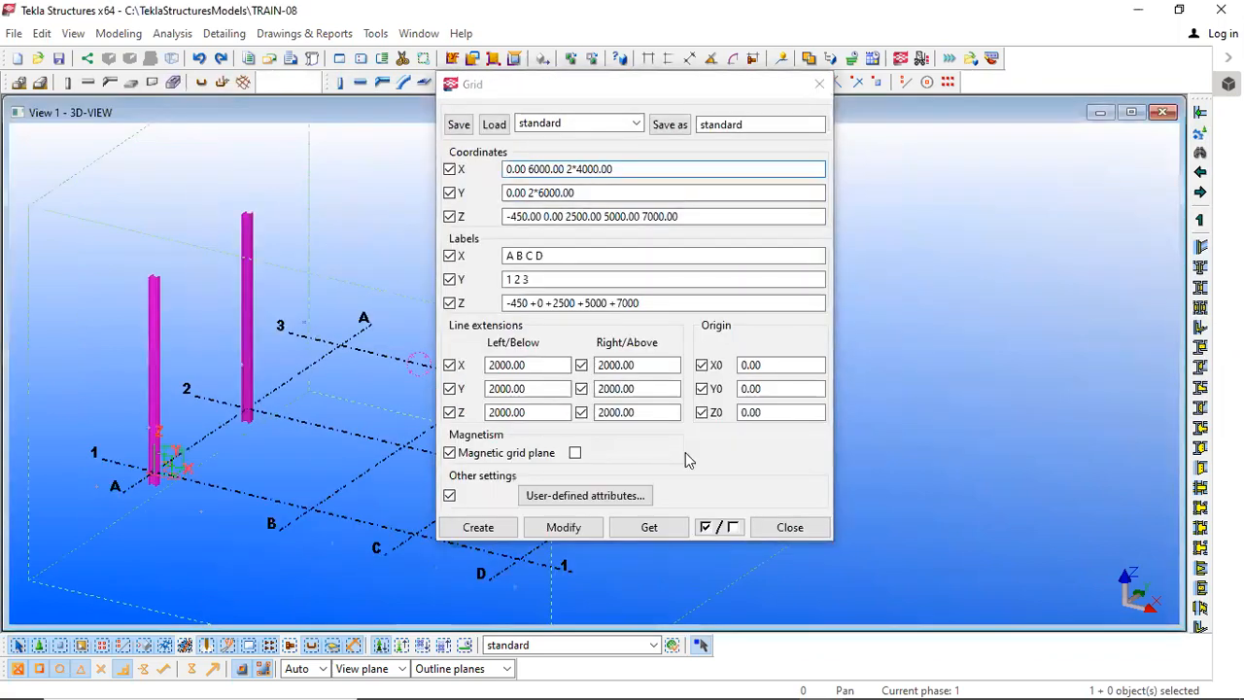
{"action": "left_click", "coordinate": [778, 525]}
{"action": "right_click", "coordinate": [543, 223]}
{"action": "left_click", "coordinate": [545, 224]}
Step: Select the two columns on grid line A and delete them
{"action": "scroll", "coordinate": [458, 256], "scroll_direction": "down", "scroll_amount": 2}
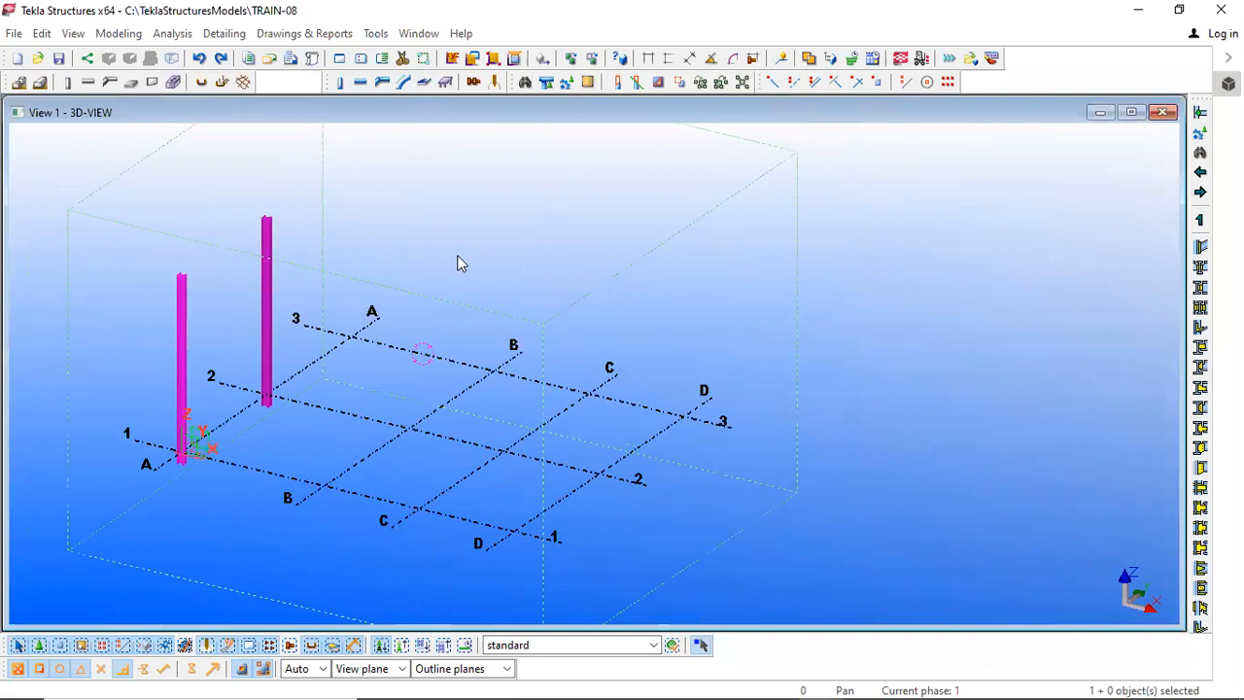
{"action": "left_click_drag", "start_coordinate": [348, 207], "coordinate": [181, 321]}
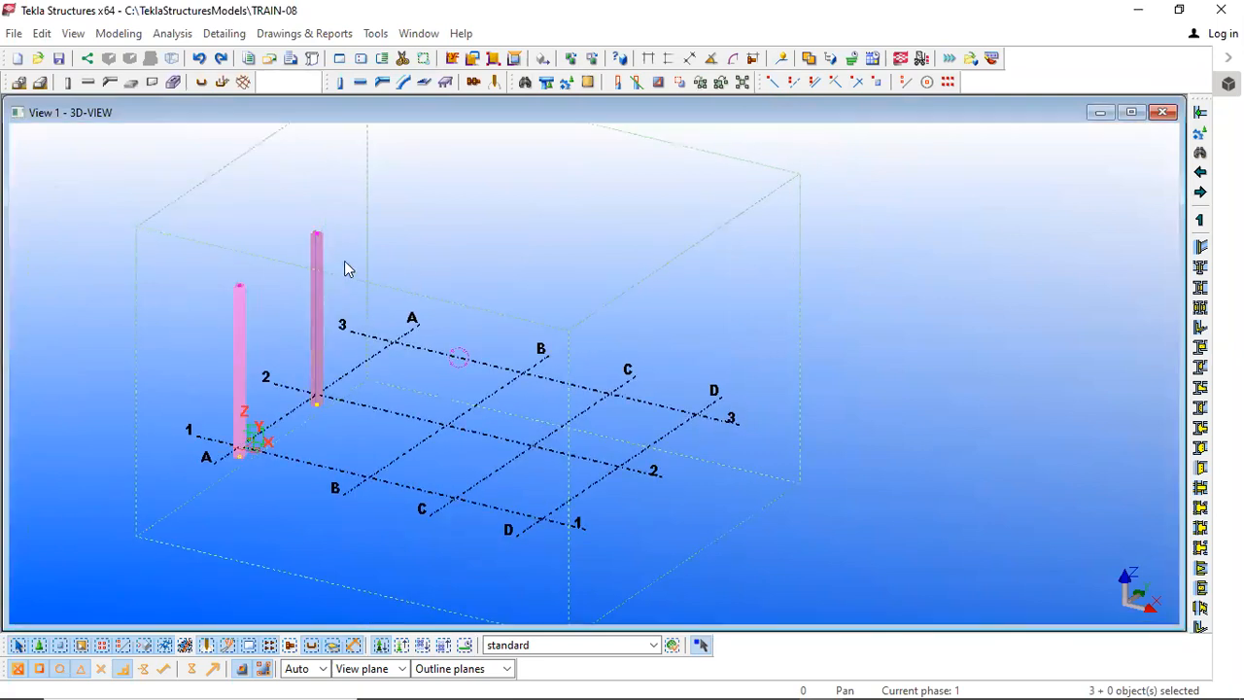
{"action": "left_click_drag", "start_coordinate": [339, 175], "coordinate": [194, 295]}
{"action": "right_click", "coordinate": [355, 211]}
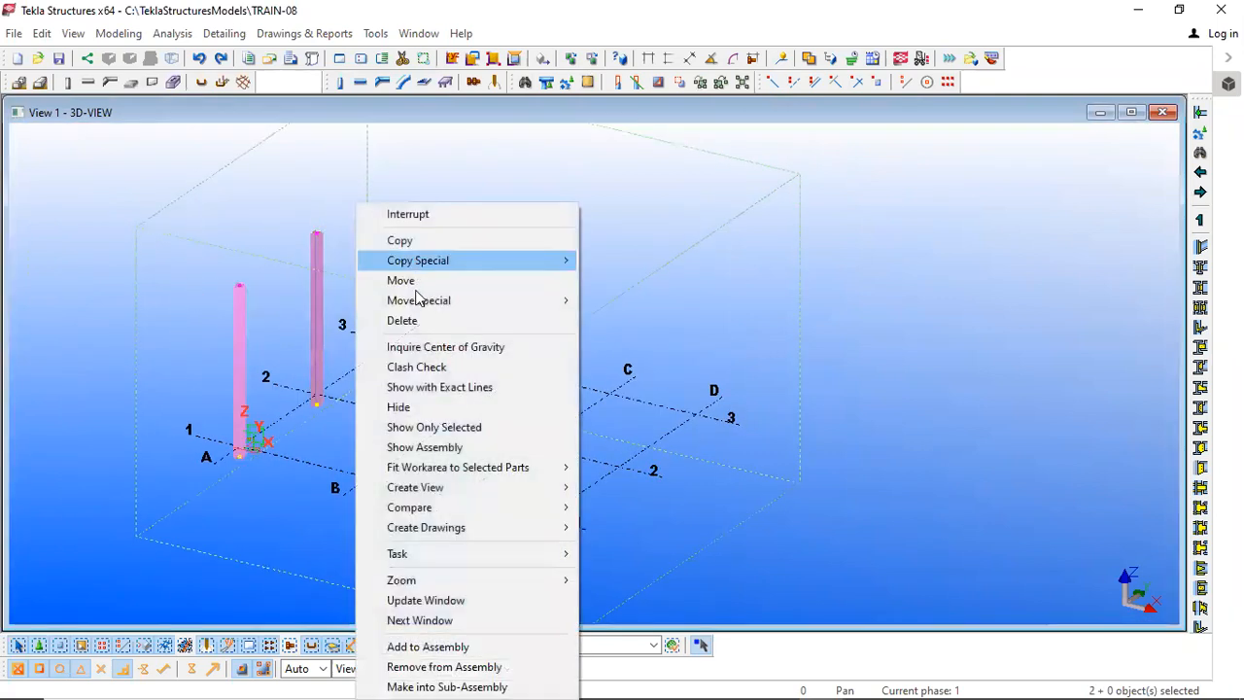
{"action": "left_click", "coordinate": [411, 319]}
{"action": "middle_click_drag", "start_coordinate": [358, 226], "coordinate": [337, 168]}
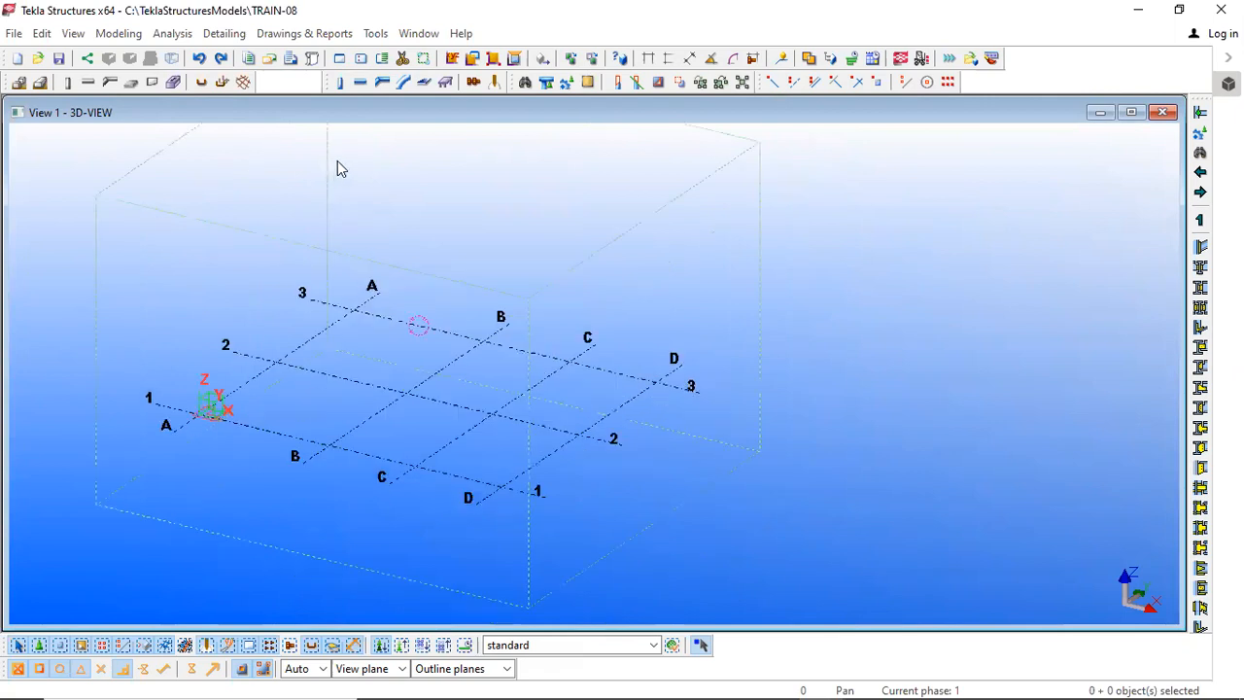
{"action": "double_click", "coordinate": [359, 81]}
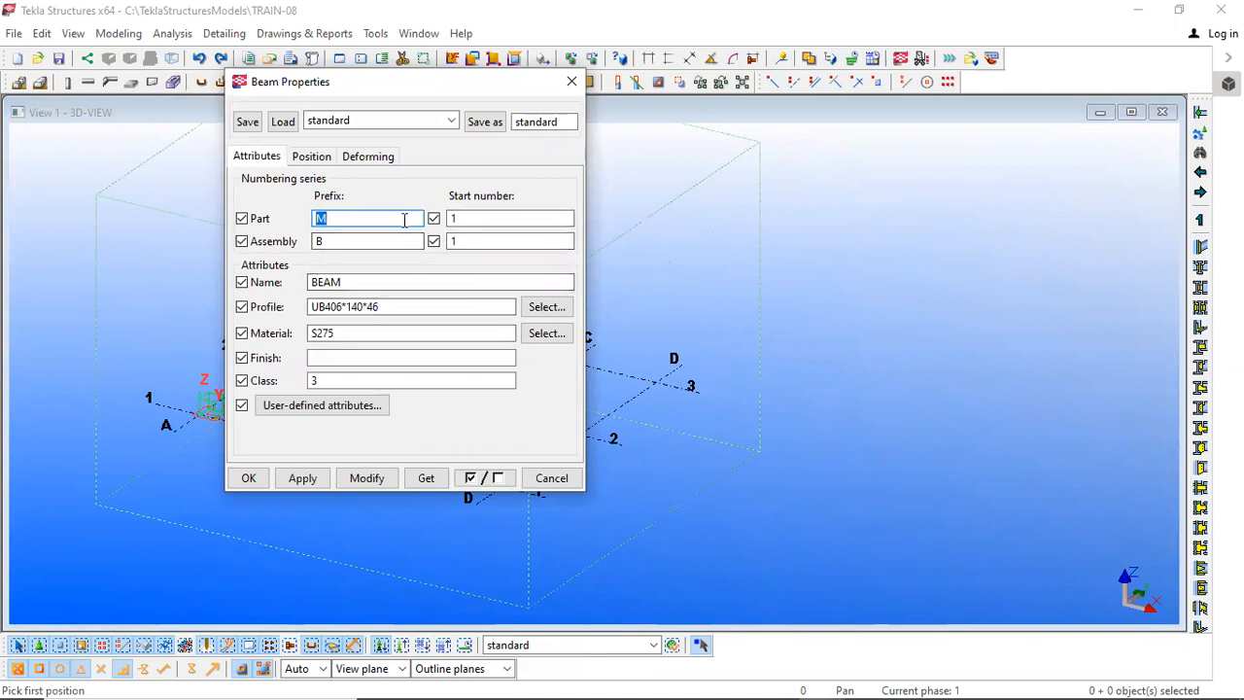
{"action": "left_click", "coordinate": [572, 82]}
{"action": "right_click", "coordinate": [544, 156]}
{"action": "left_click", "coordinate": [568, 167]}
Step: Open the steel column properties and examine the part and assembly numbering prefixes
{"action": "double_click", "coordinate": [339, 82]}
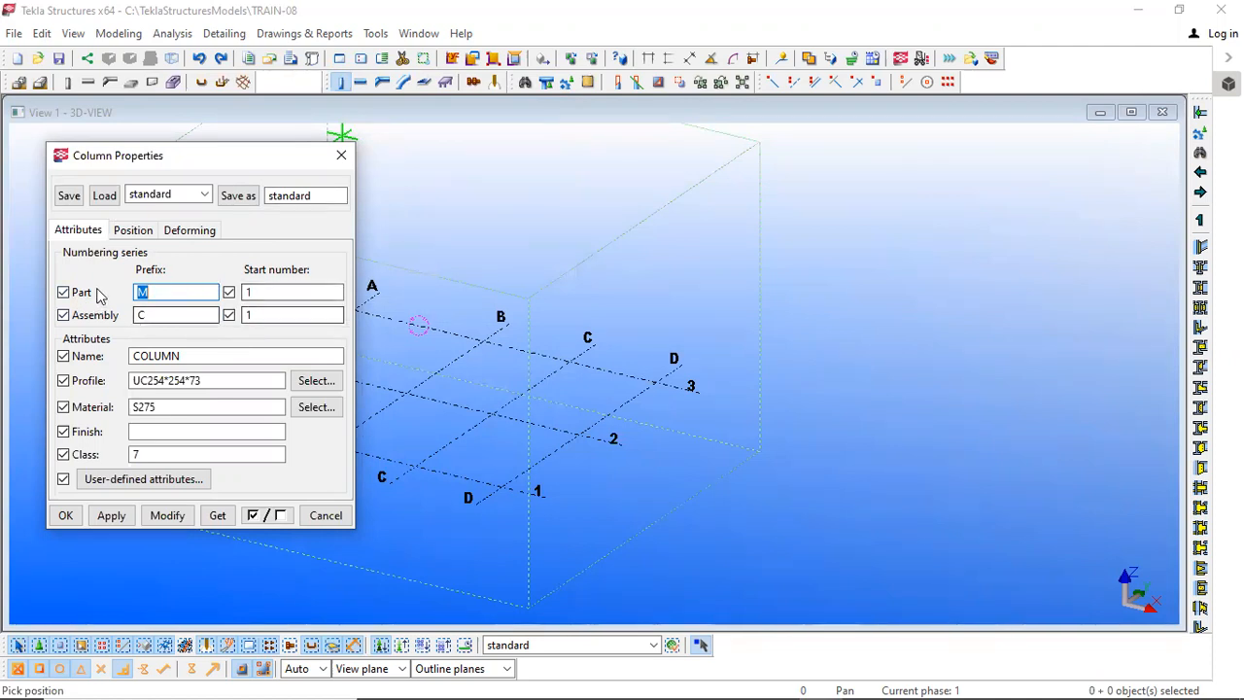
{"action": "left_click_drag", "start_coordinate": [175, 313], "coordinate": [95, 320]}
{"action": "left_click_drag", "start_coordinate": [175, 292], "coordinate": [71, 297]}
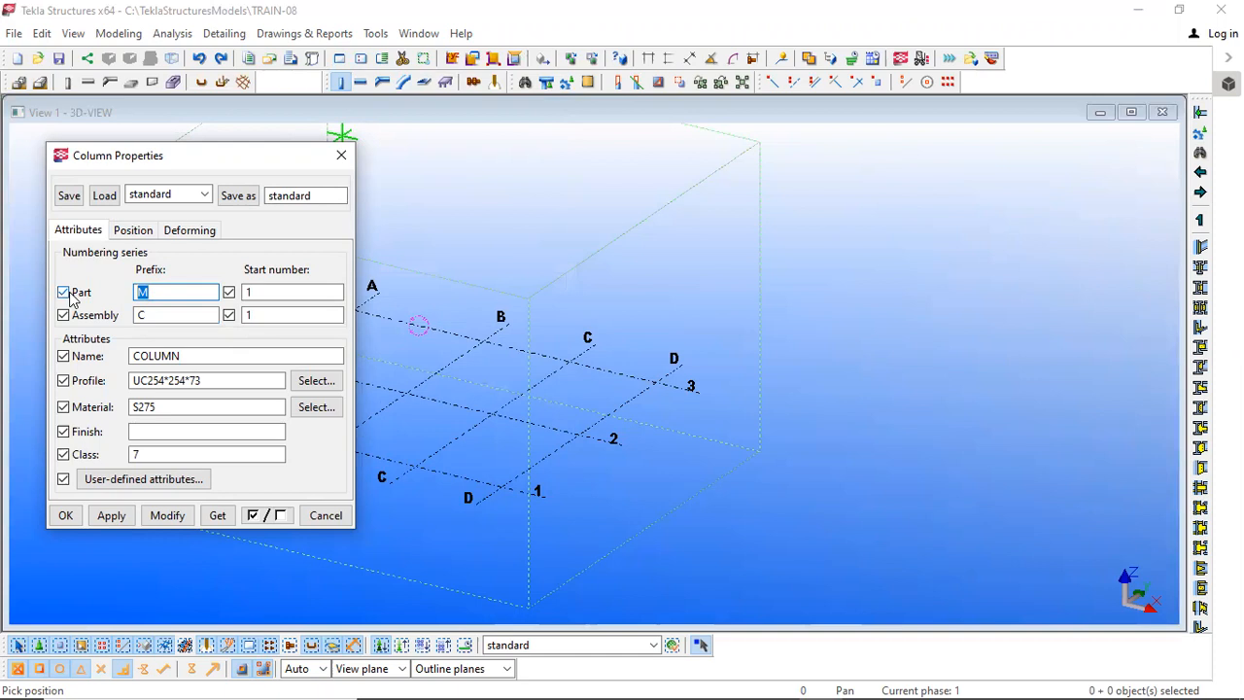
{"action": "left_click_drag", "start_coordinate": [175, 314], "coordinate": [97, 321]}
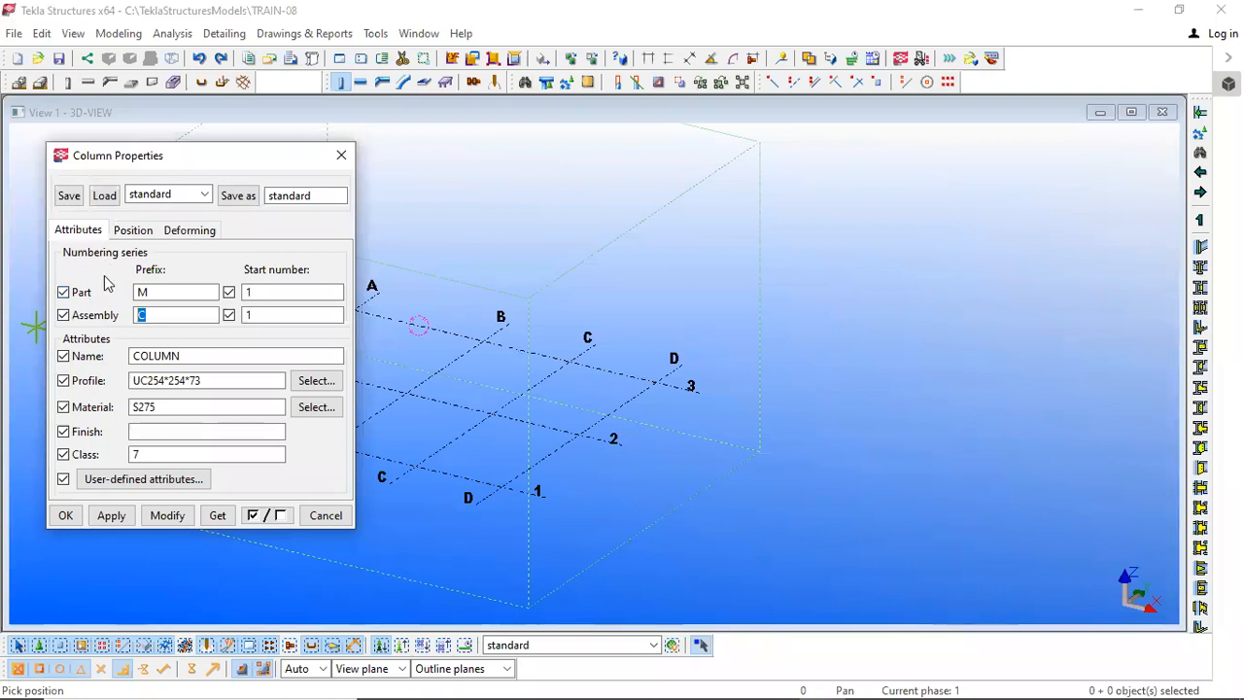
Step: Examine the prefix and start number fields of the part and assembly numbering series in the column properties
{"action": "left_click_drag", "start_coordinate": [283, 291], "coordinate": [64, 294]}
{"action": "left_click_drag", "start_coordinate": [257, 315], "coordinate": [101, 322]}
{"action": "key", "text": "shift+Tab"}
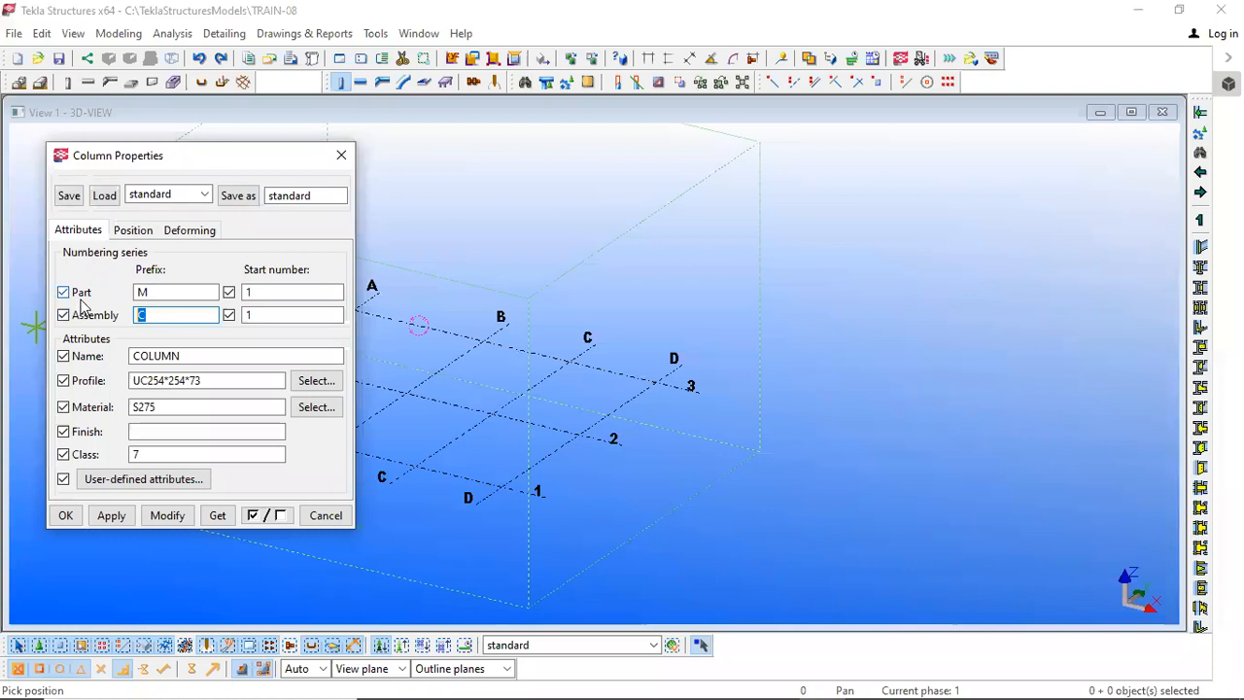
{"action": "left_click", "coordinate": [158, 295]}
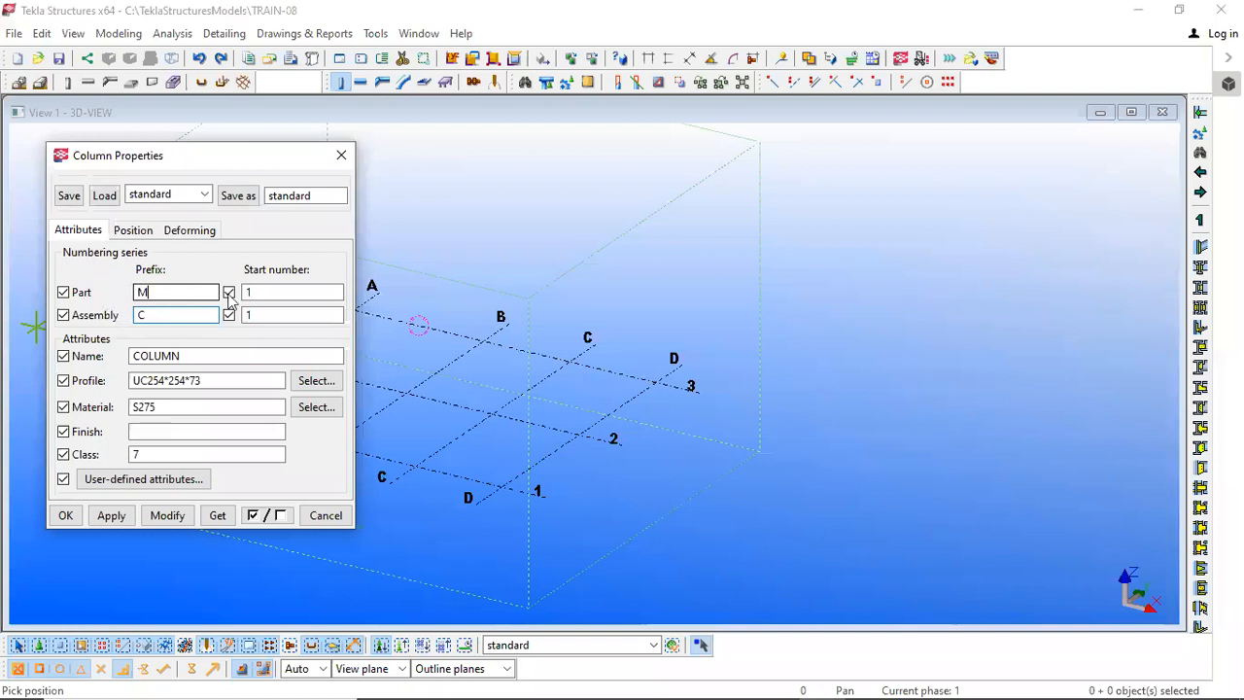
{"action": "key", "text": "Tab"}
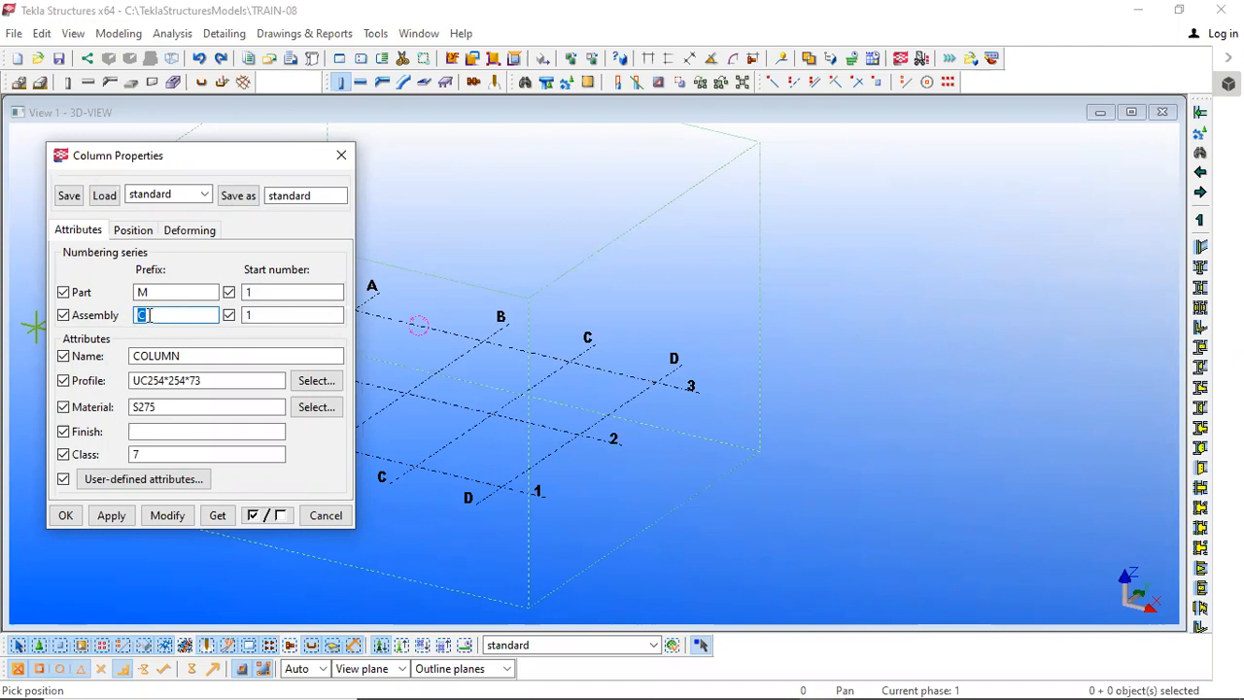
Step: Try PR01- in front of the column's assembly prefix C and remove it again
{"action": "left_click", "coordinate": [139, 315]}
{"action": "type", "text": "pr"}
{"action": "key", "text": "BackSpace"}
{"action": "key", "text": "BackSpace"}
{"action": "key", "text": "Caps_Lock"}
{"action": "type", "text": "PR01-"}
{"action": "key", "text": "BackSpace"}
{"action": "key", "text": "BackSpace"}
{"action": "key", "text": "BackSpace"}
{"action": "key", "text": "BackSpace"}
{"action": "key", "text": "BackSpace"}
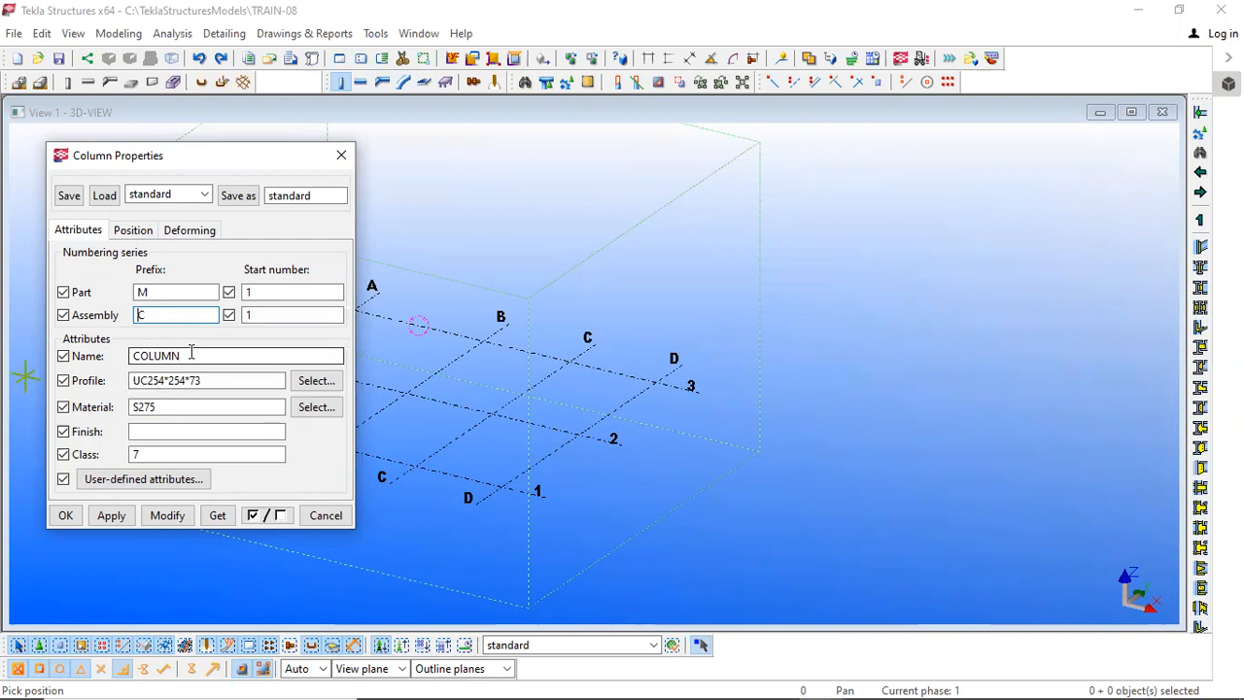
Step: Examine the column's name and profile attributes with the whole grid in view
{"action": "left_click_drag", "start_coordinate": [193, 352], "coordinate": [49, 351]}
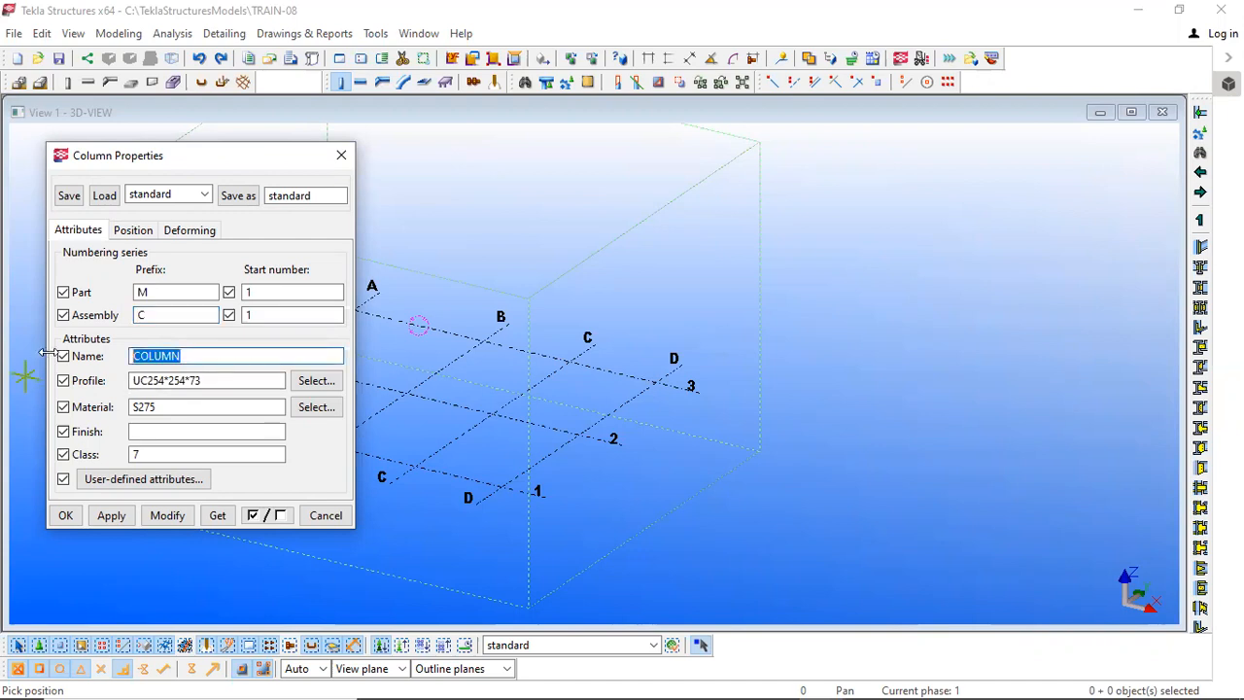
{"action": "left_click", "coordinate": [235, 356]}
{"action": "middle_click_drag", "start_coordinate": [628, 364], "coordinate": [795, 375]}
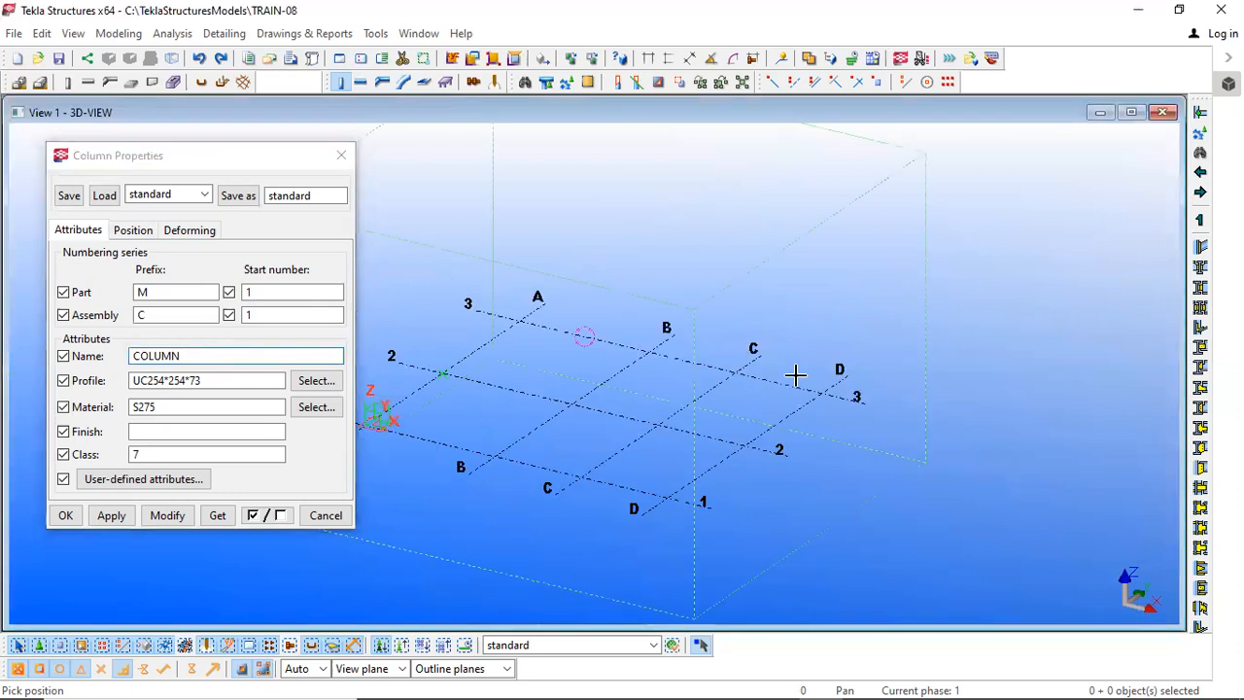
{"action": "scroll", "coordinate": [637, 443], "scroll_direction": "down", "scroll_amount": 3}
{"action": "double_click", "coordinate": [239, 356]}
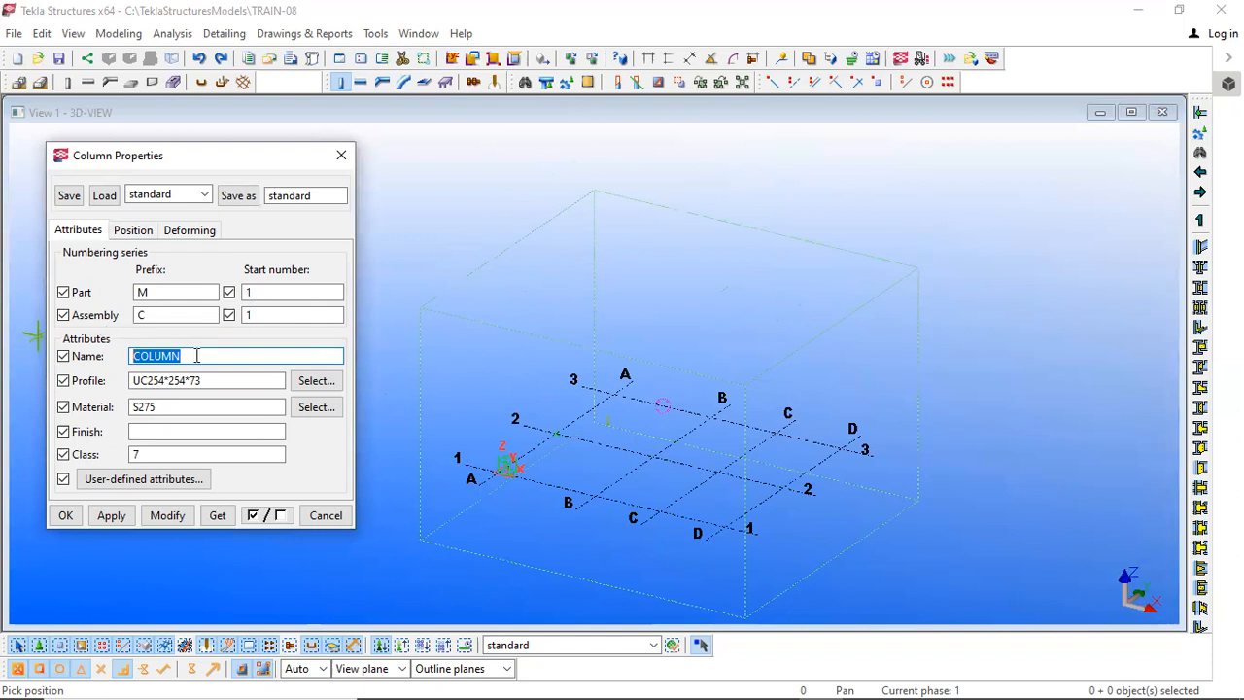
{"action": "left_click", "coordinate": [218, 380]}
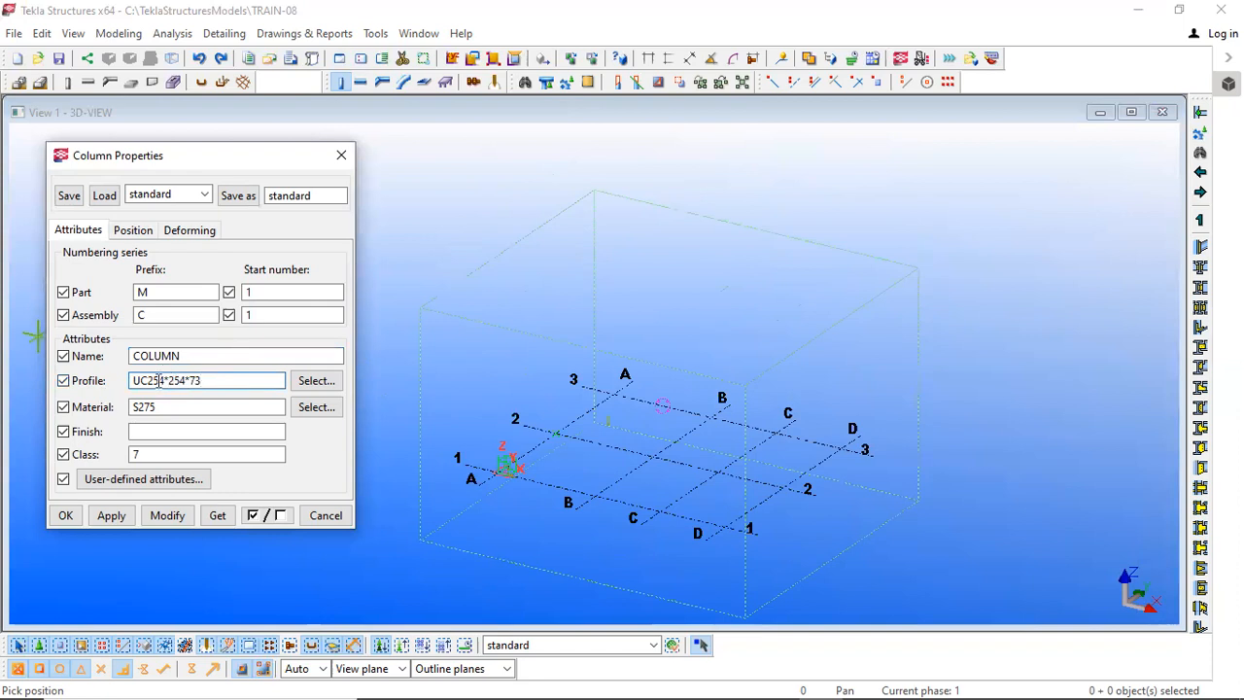
{"action": "double_click", "coordinate": [176, 357]}
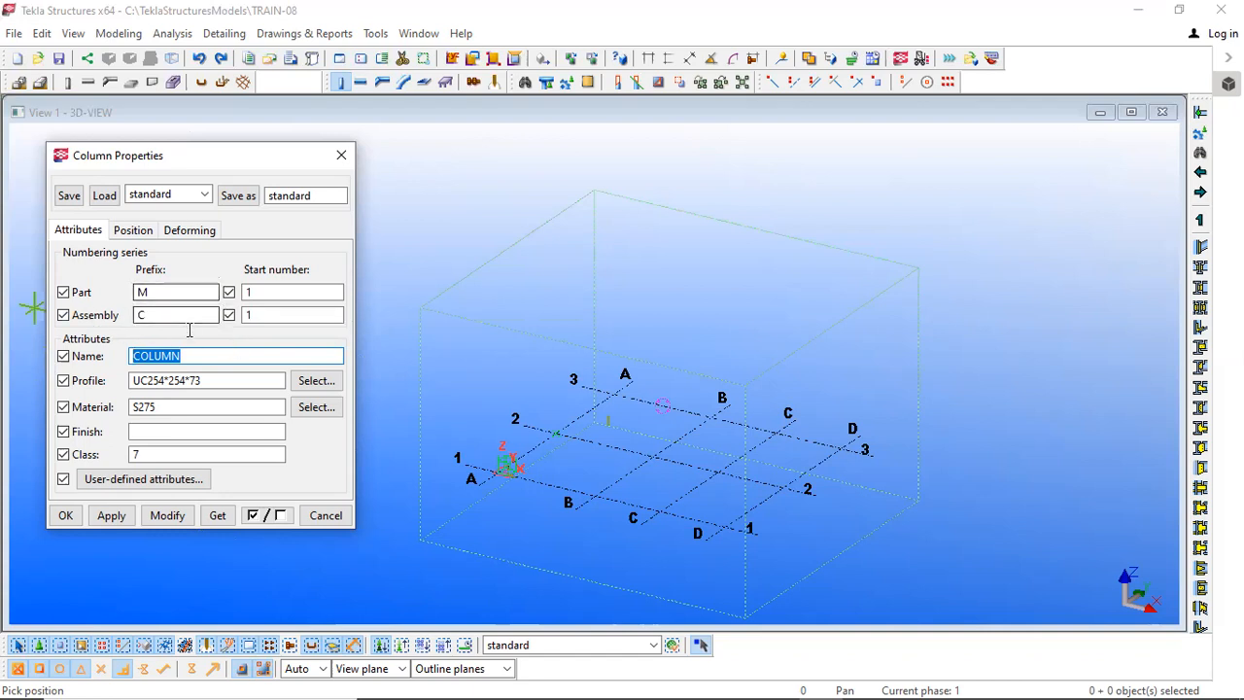
{"action": "left_click", "coordinate": [226, 382]}
{"action": "left_click_drag", "start_coordinate": [241, 381], "coordinate": [91, 386]}
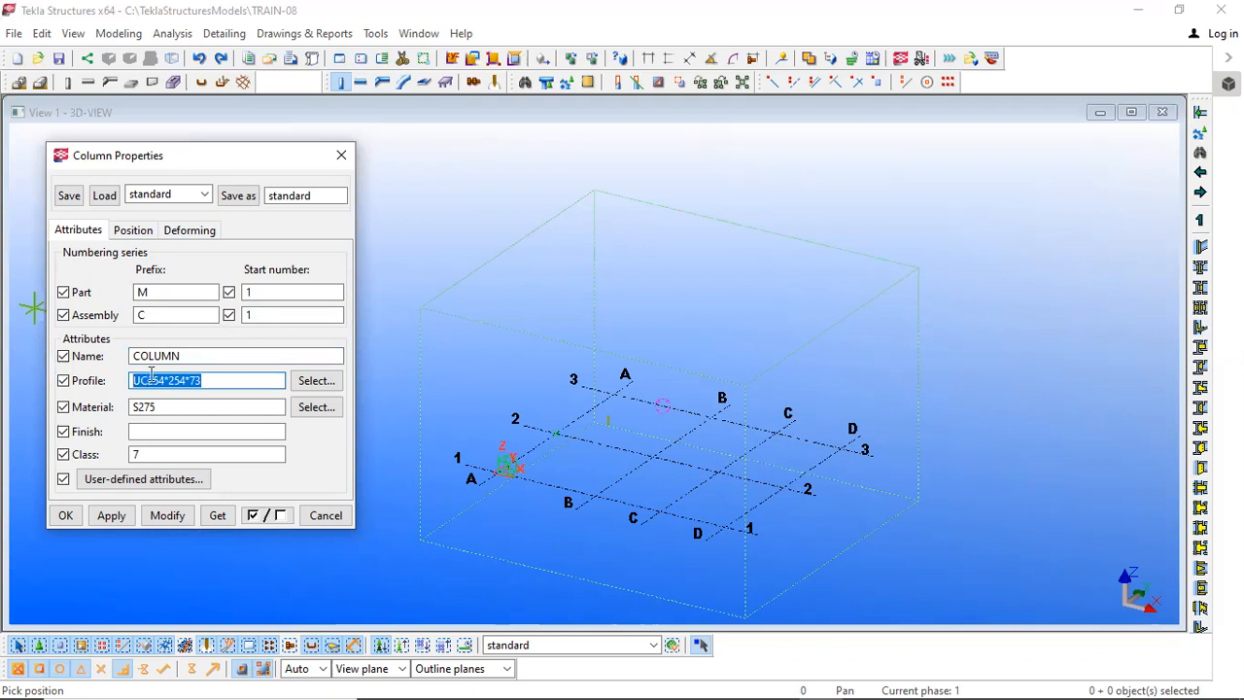
{"action": "left_click", "coordinate": [235, 380]}
{"action": "left_click", "coordinate": [219, 381]}
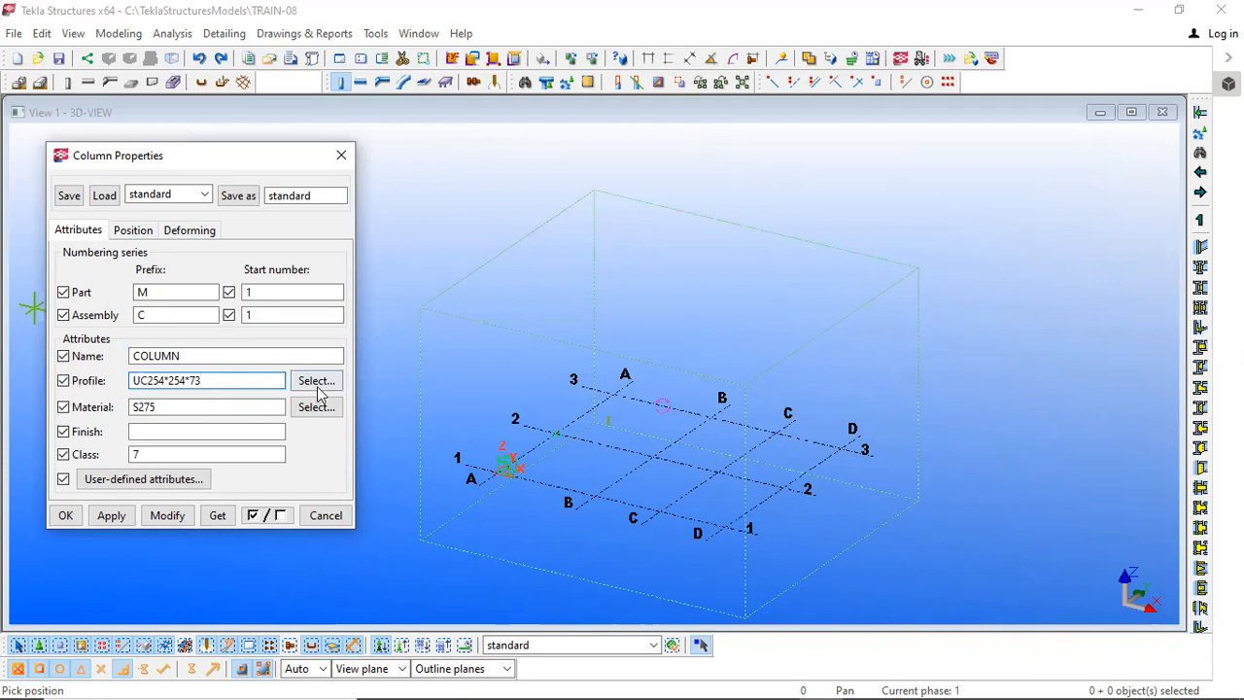
{"action": "double_click", "coordinate": [236, 381]}
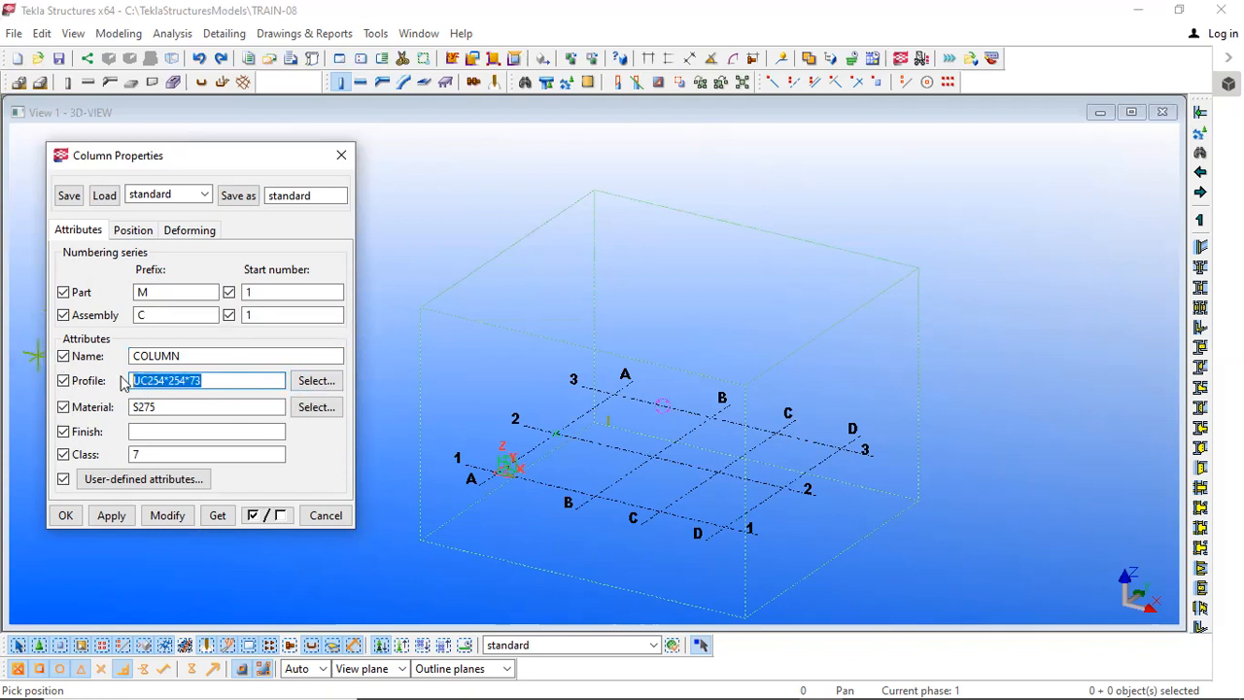
Step: Open the profile catalogue for the column and browse the UKB and UKA section families, including the UKA 200's
{"action": "left_click", "coordinate": [316, 381]}
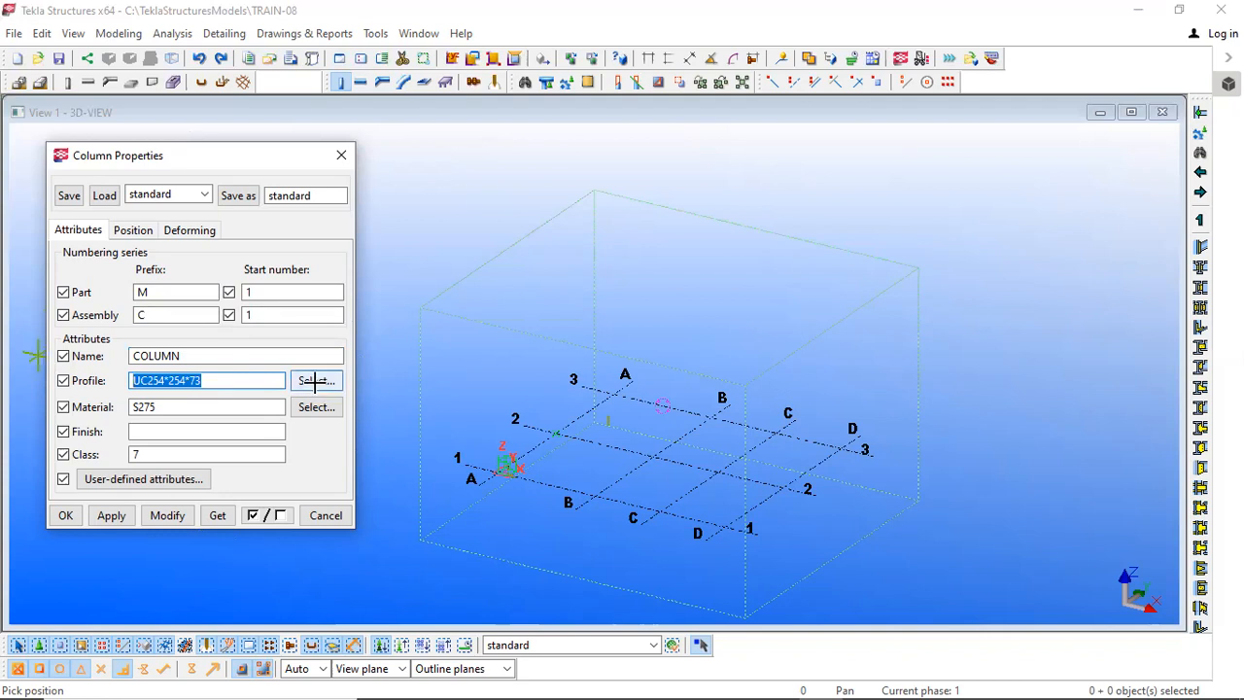
{"action": "left_click", "coordinate": [317, 383]}
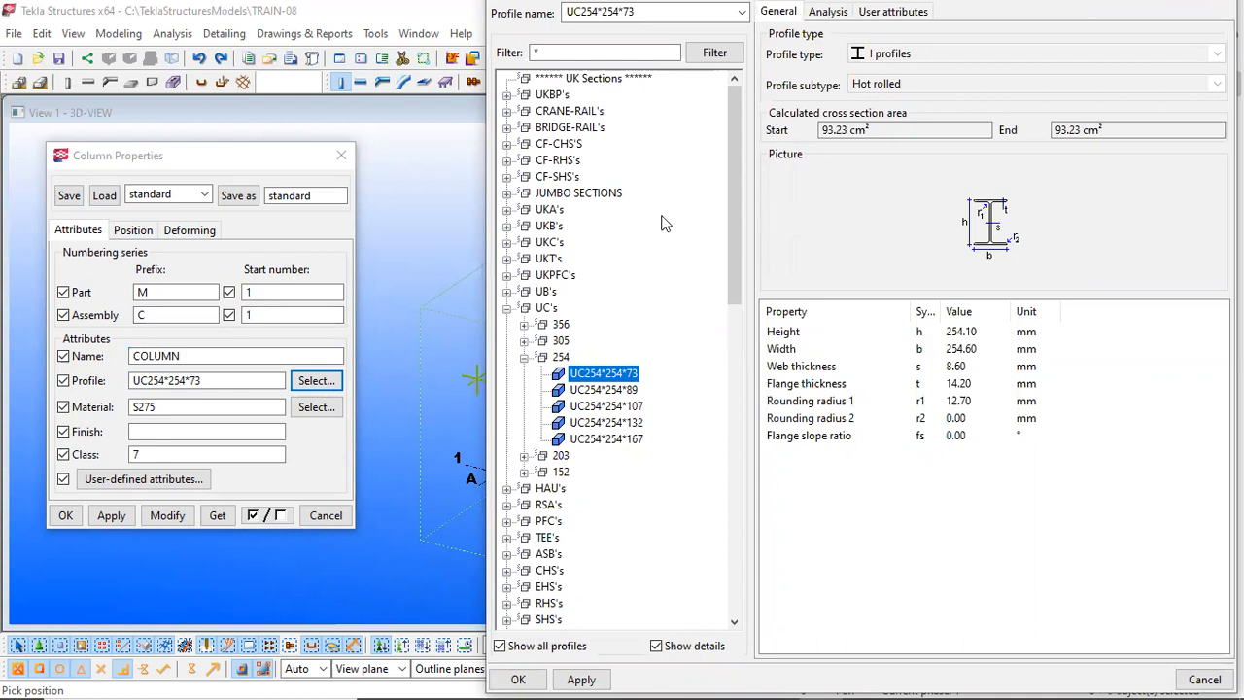
{"action": "scroll", "coordinate": [638, 206], "scroll_direction": "down", "scroll_amount": 15}
{"action": "scroll", "coordinate": [635, 206], "scroll_direction": "up", "scroll_amount": 15}
{"action": "left_click", "coordinate": [506, 224]}
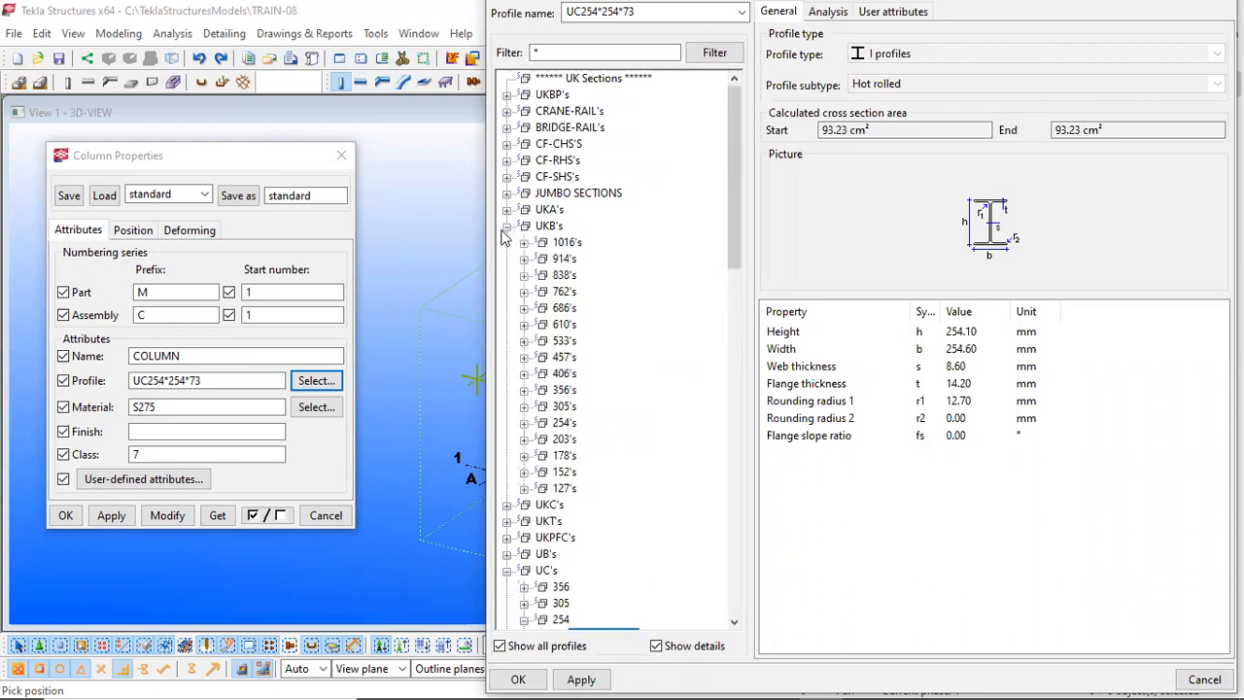
{"action": "left_click", "coordinate": [506, 224]}
{"action": "left_click", "coordinate": [506, 210]}
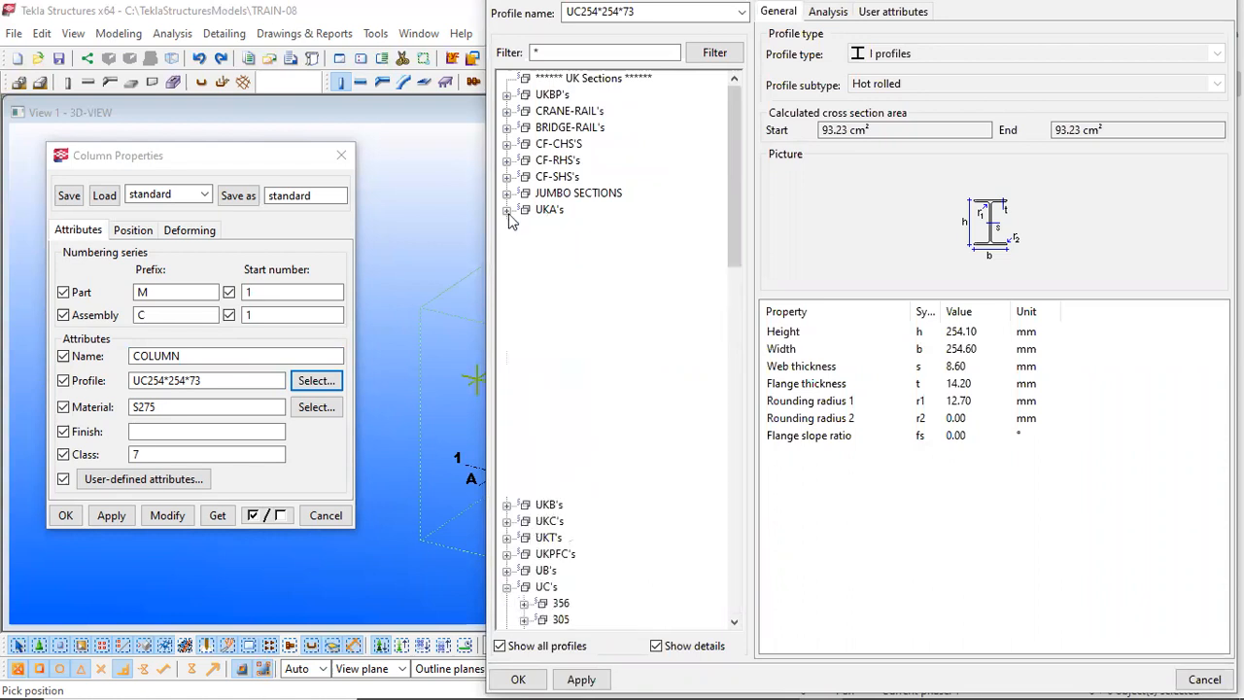
{"action": "left_click", "coordinate": [523, 243]}
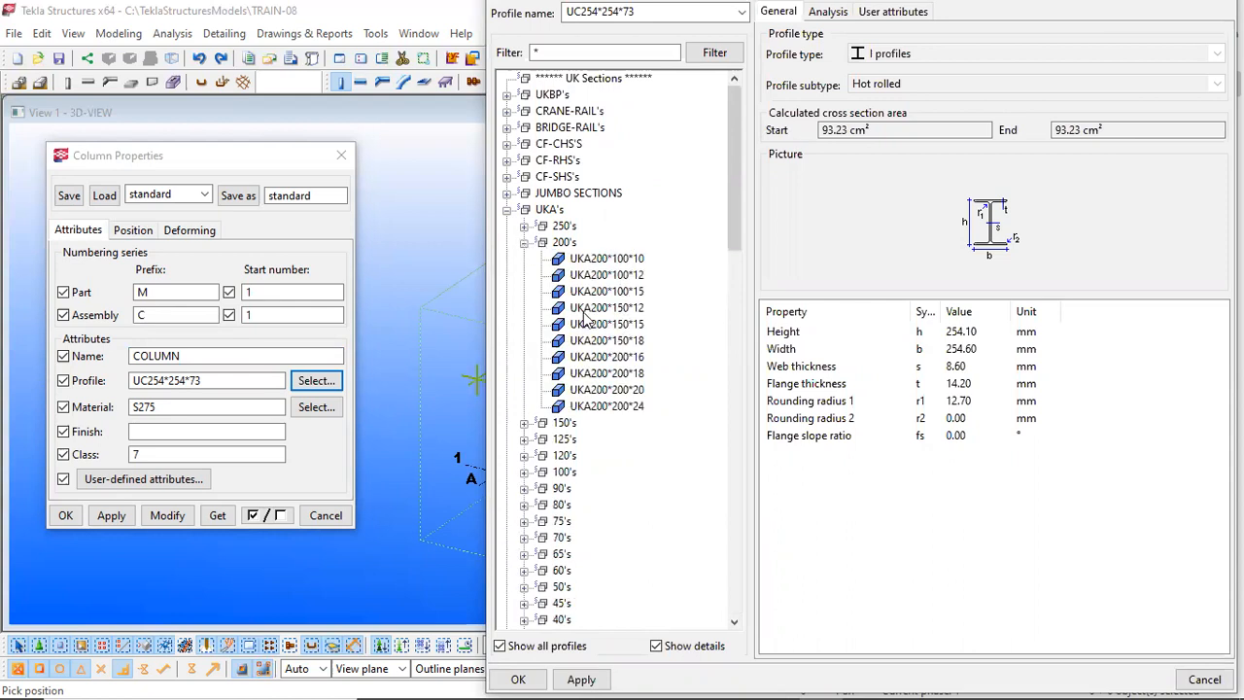
{"action": "left_click", "coordinate": [524, 243]}
{"action": "left_click", "coordinate": [506, 210]}
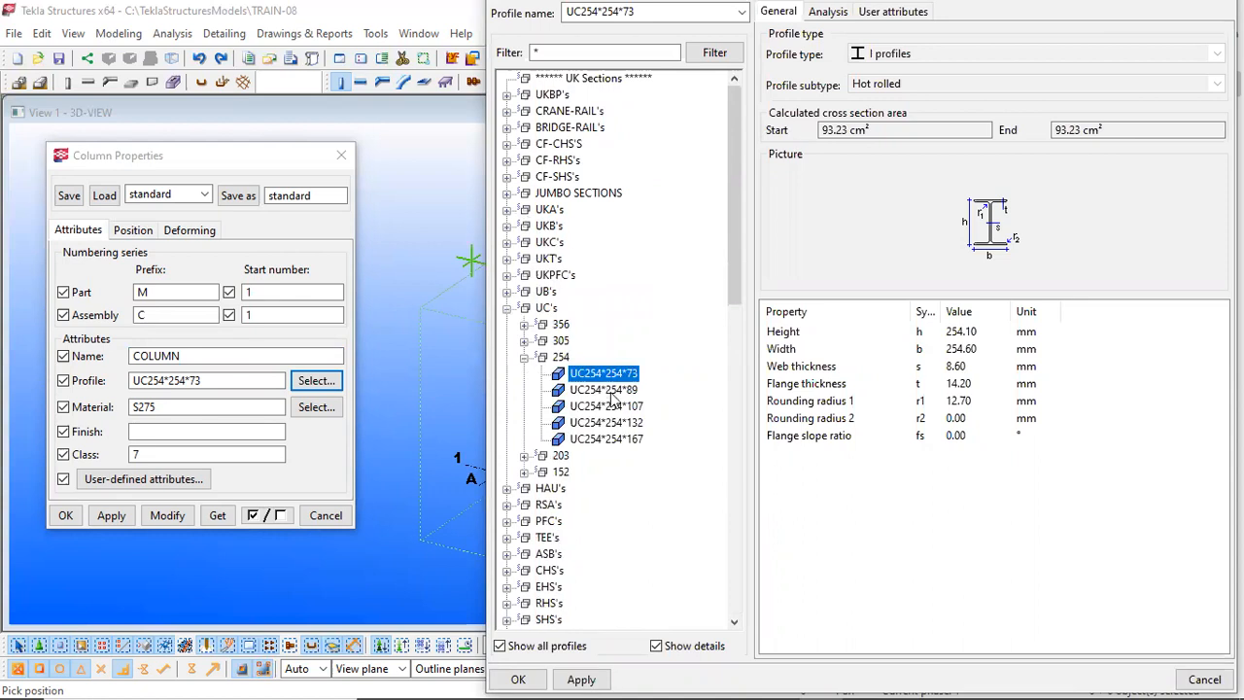
Step: Set the column profile to UC254*254*107 from the 254 group of the UC sections
{"action": "left_click", "coordinate": [606, 391]}
{"action": "left_click", "coordinate": [615, 408]}
{"action": "left_click", "coordinate": [614, 374]}
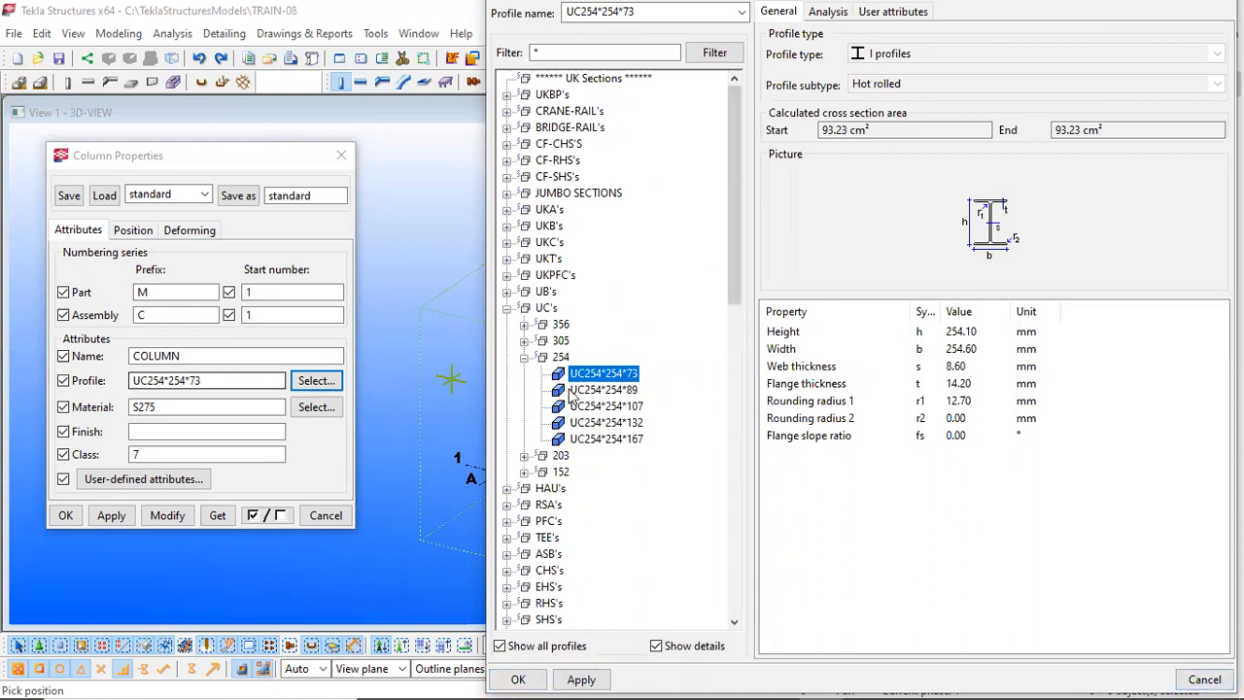
{"action": "left_click", "coordinate": [613, 407]}
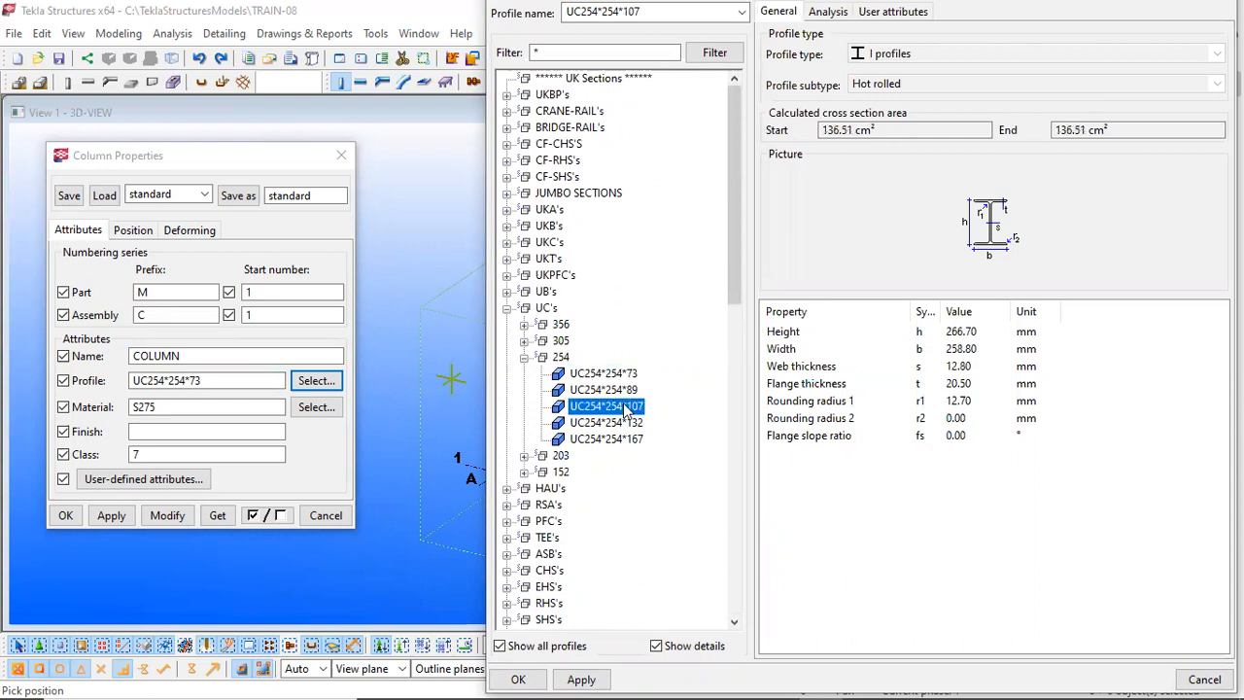
{"action": "left_click", "coordinate": [583, 679]}
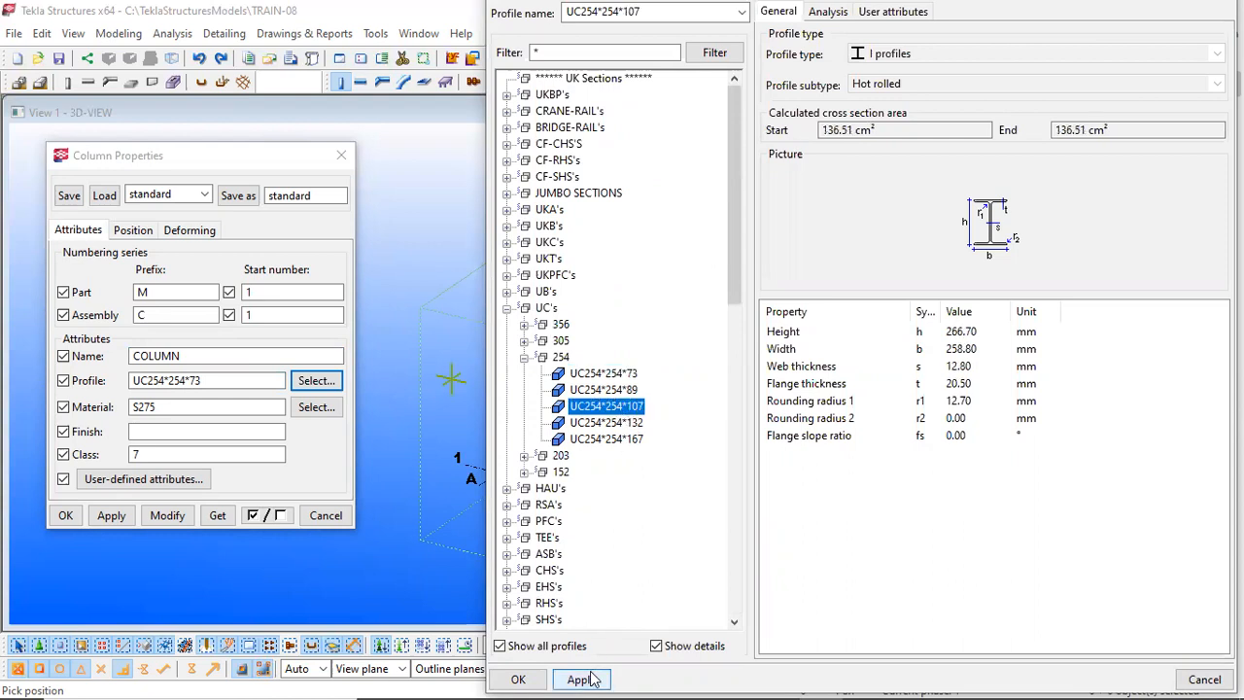
{"action": "left_click", "coordinate": [522, 678]}
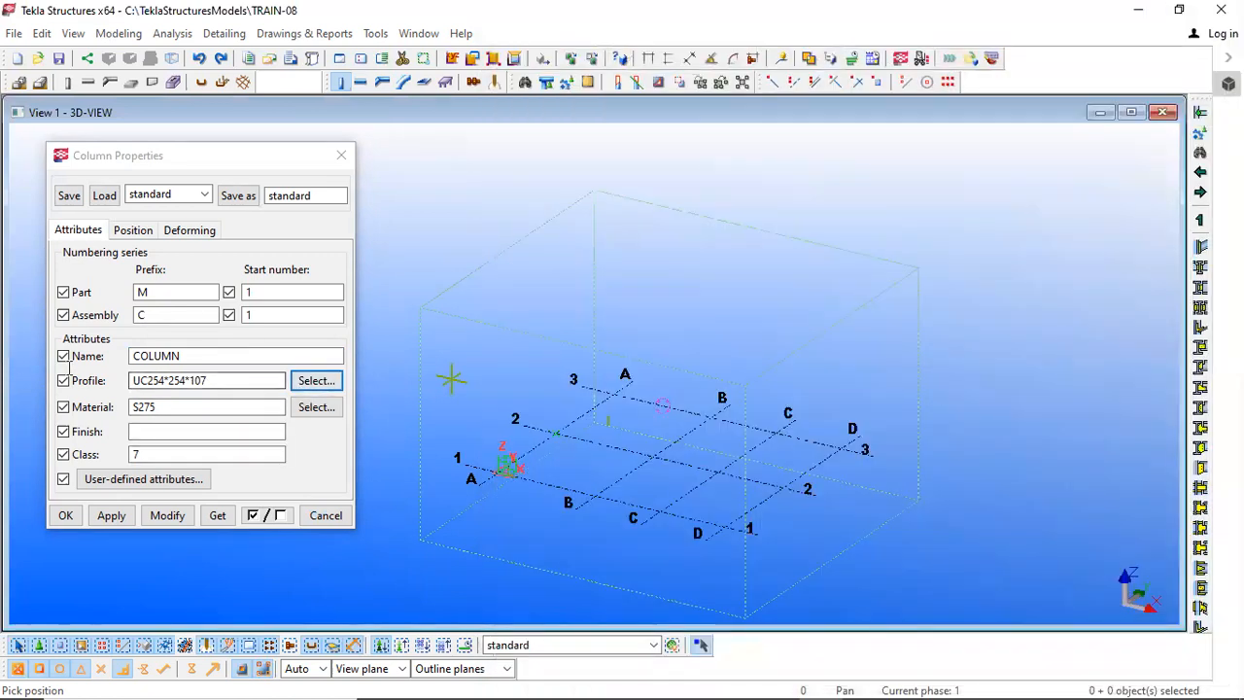
{"action": "double_click", "coordinate": [223, 380]}
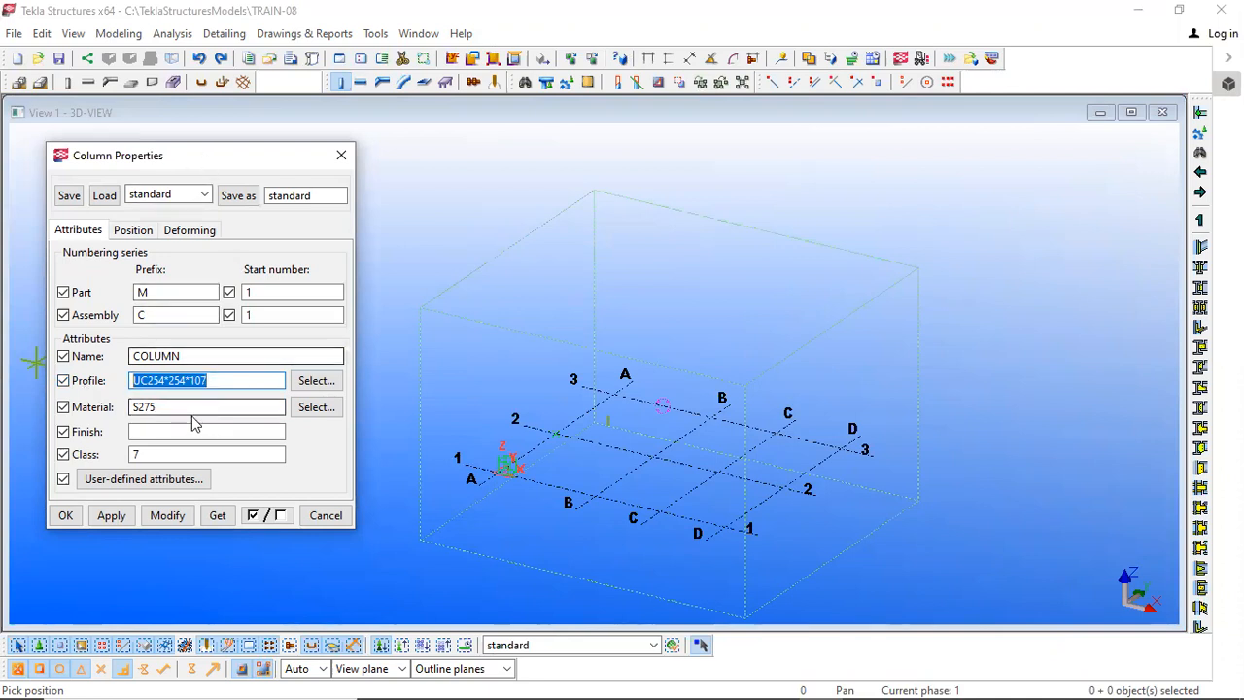
Step: Browse the steel grades in the material catalogue and set the column material to S355
{"action": "key", "text": "Tab"}
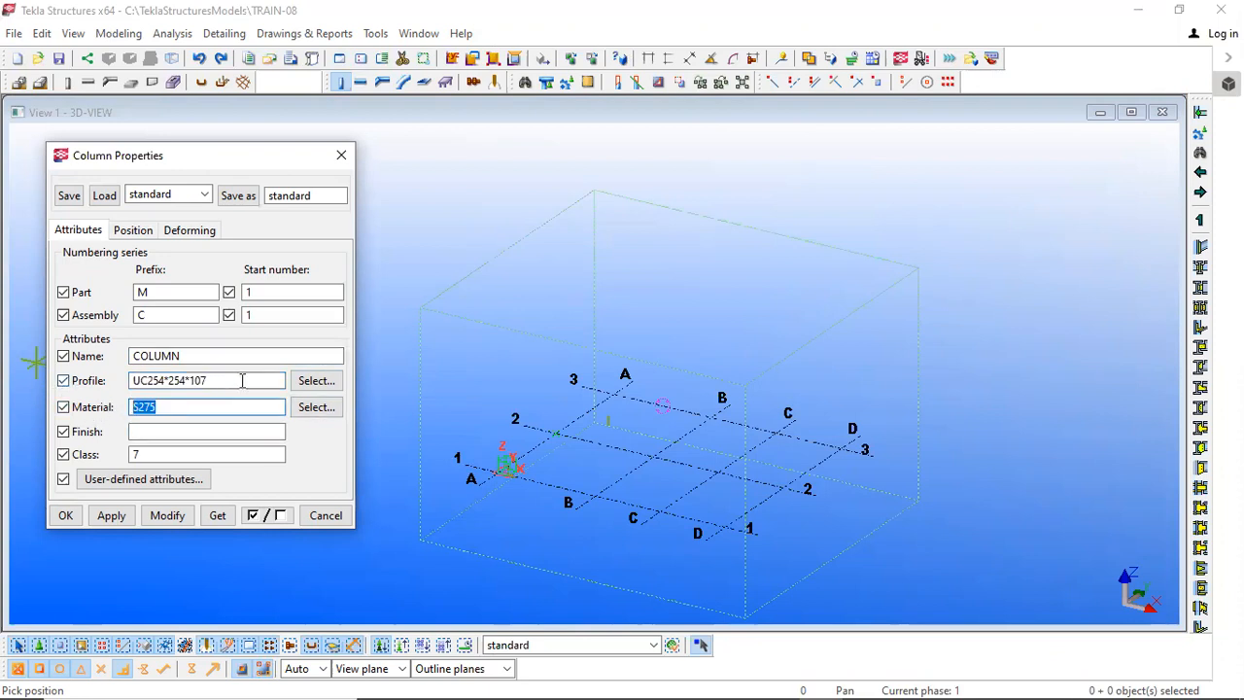
{"action": "left_click", "coordinate": [314, 408]}
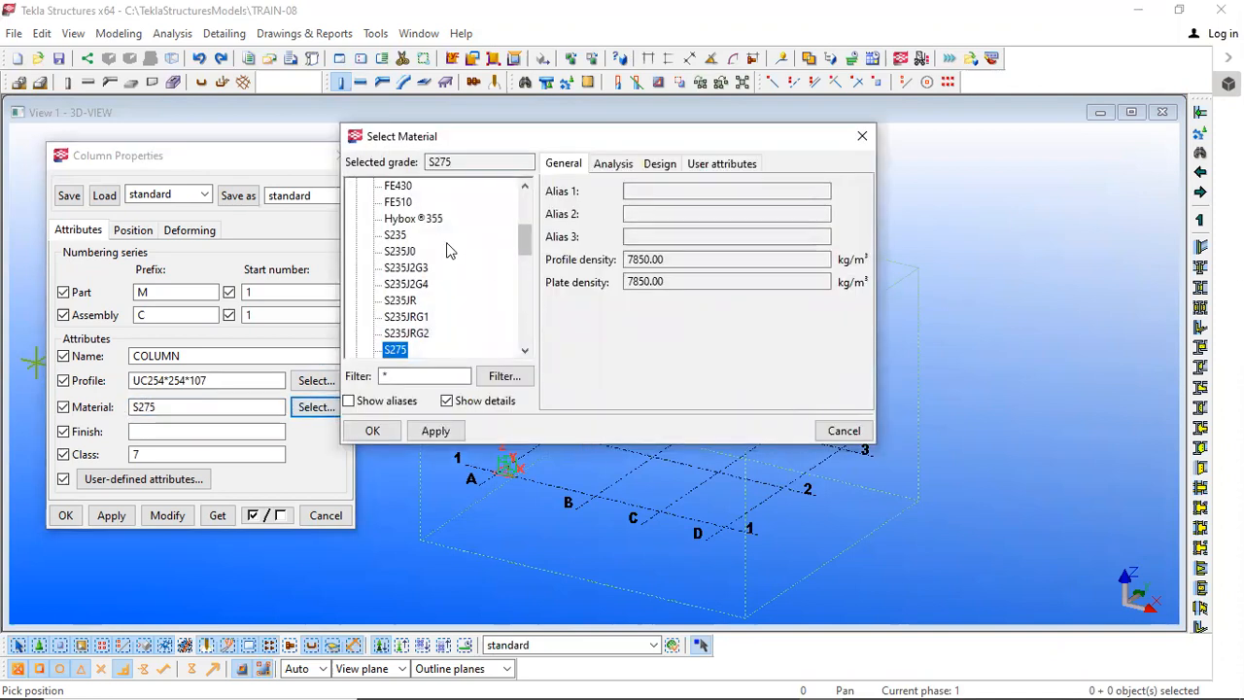
{"action": "scroll", "coordinate": [446, 251], "scroll_direction": "up", "scroll_amount": 3}
{"action": "scroll", "coordinate": [446, 251], "scroll_direction": "up", "scroll_amount": 1}
{"action": "scroll", "coordinate": [446, 250], "scroll_direction": "down", "scroll_amount": 10}
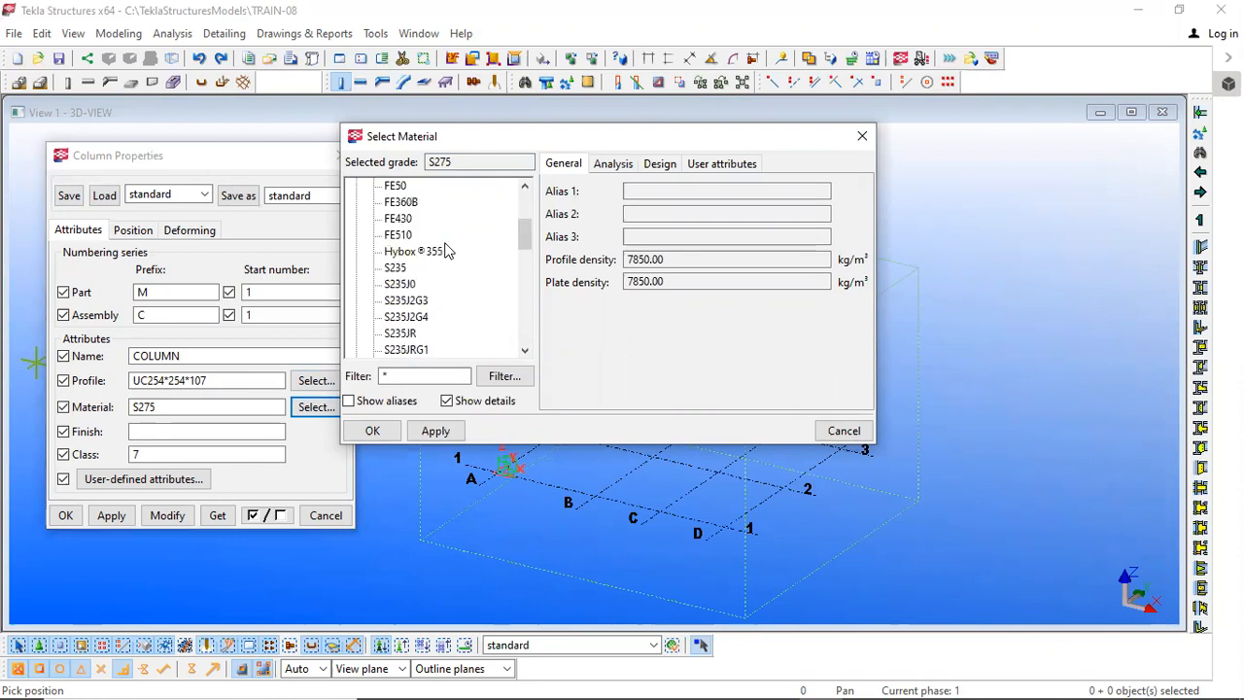
{"action": "scroll", "coordinate": [446, 251], "scroll_direction": "up", "scroll_amount": 10}
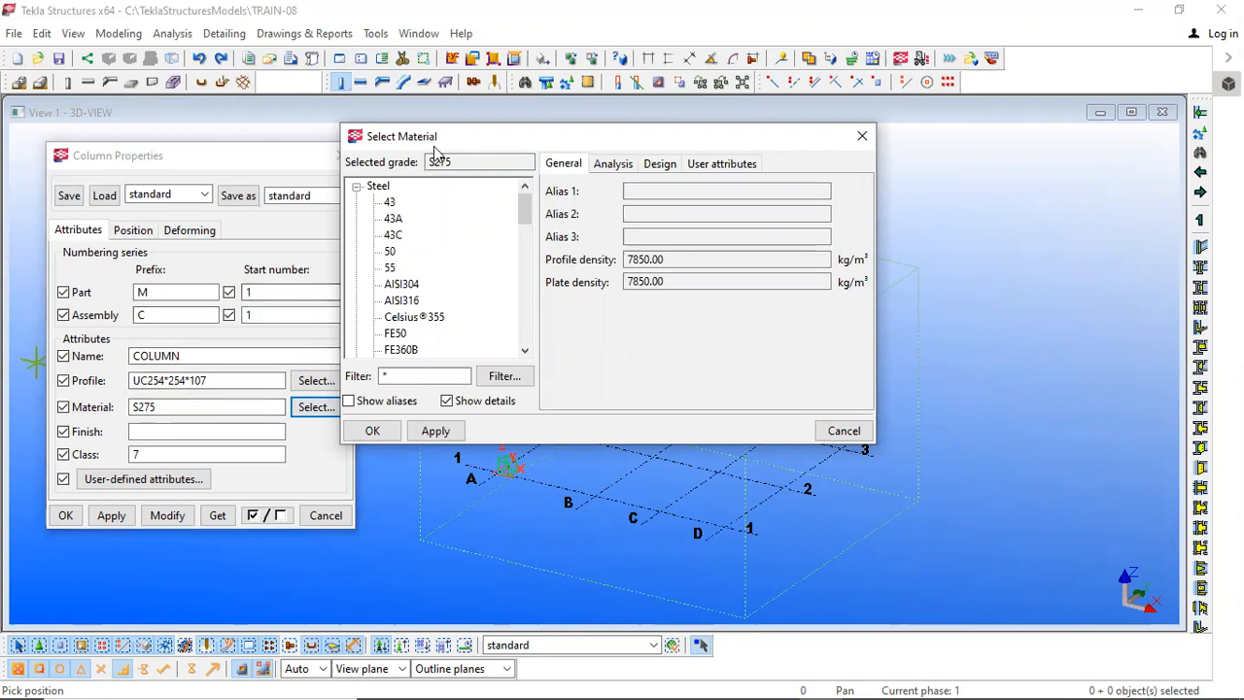
{"action": "left_click_drag", "start_coordinate": [444, 144], "coordinate": [472, 144]}
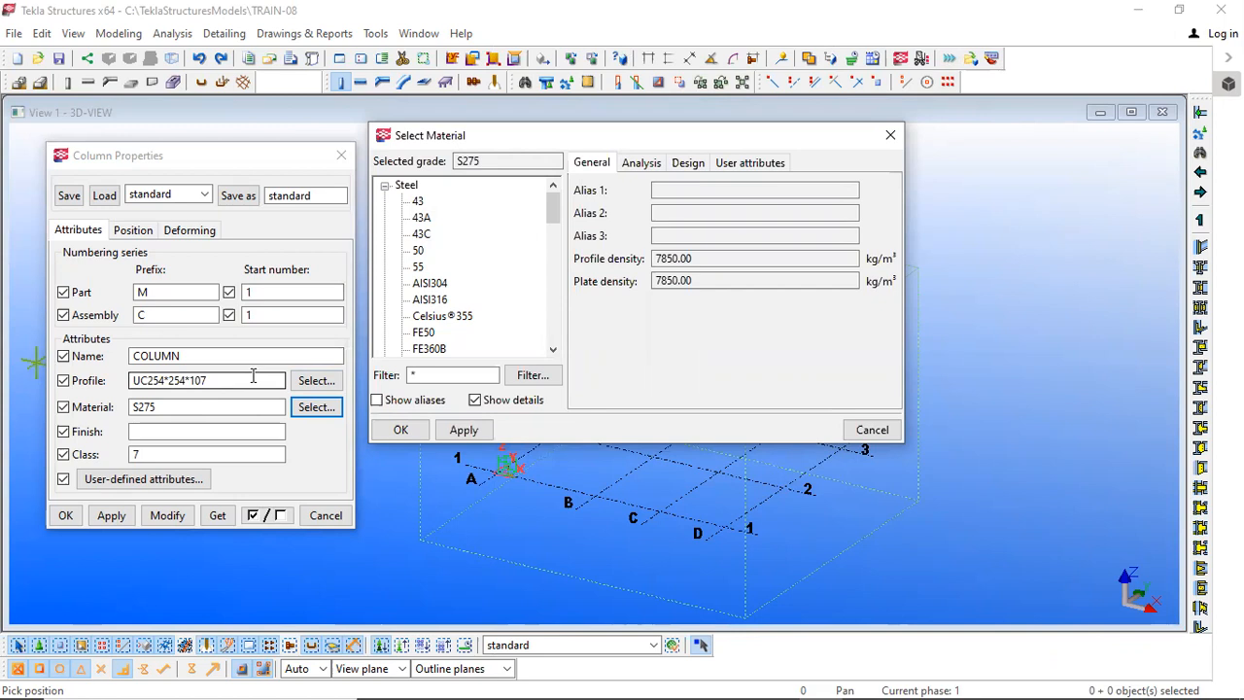
{"action": "scroll", "coordinate": [510, 299], "scroll_direction": "down", "scroll_amount": 8}
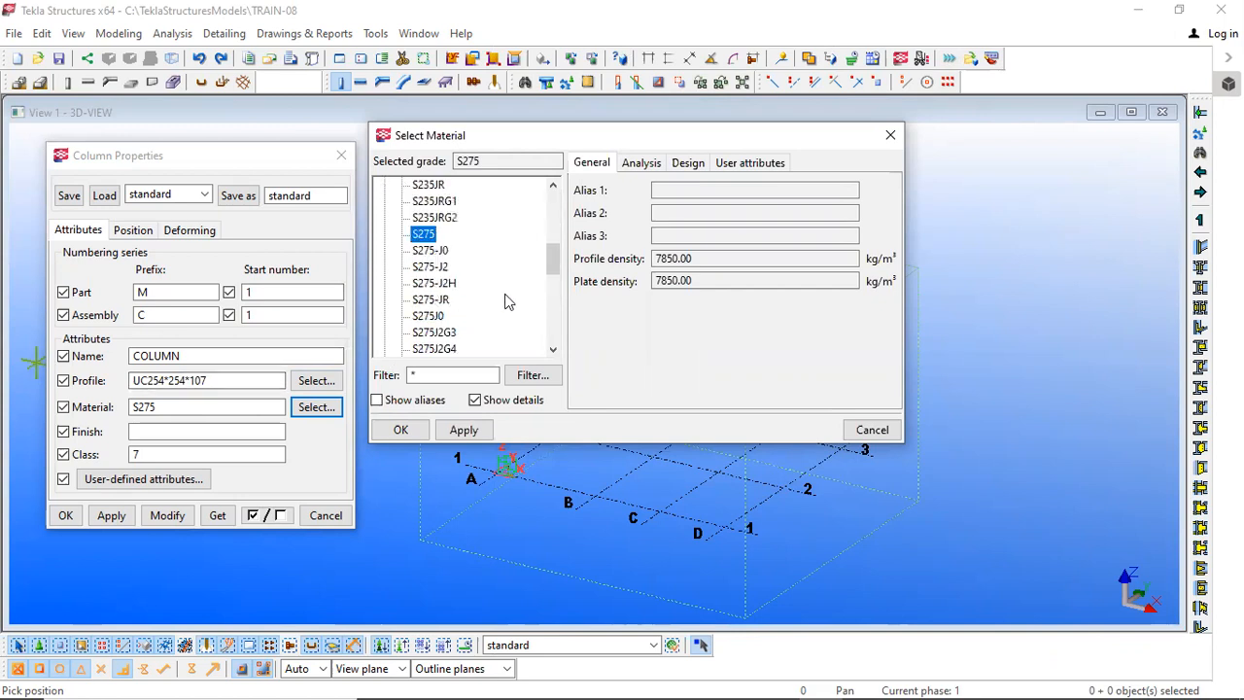
{"action": "scroll", "coordinate": [478, 261], "scroll_direction": "down", "scroll_amount": 1}
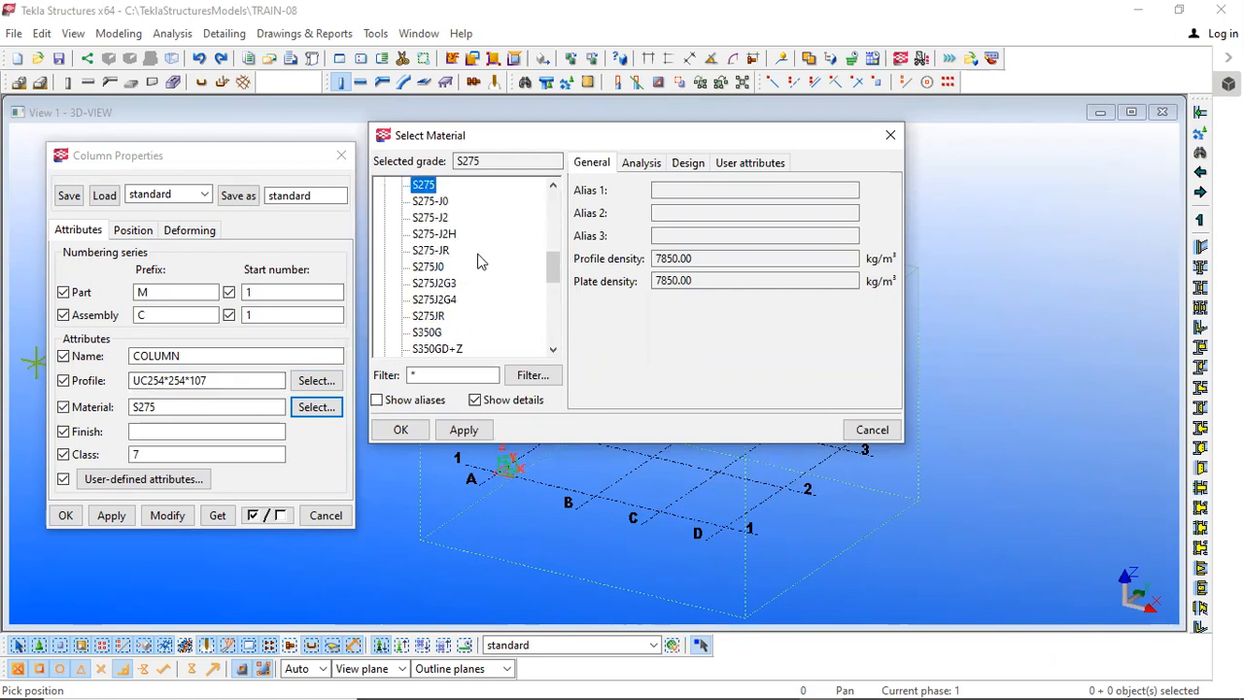
{"action": "scroll", "coordinate": [478, 261], "scroll_direction": "down", "scroll_amount": 2}
{"action": "left_click", "coordinate": [425, 268]}
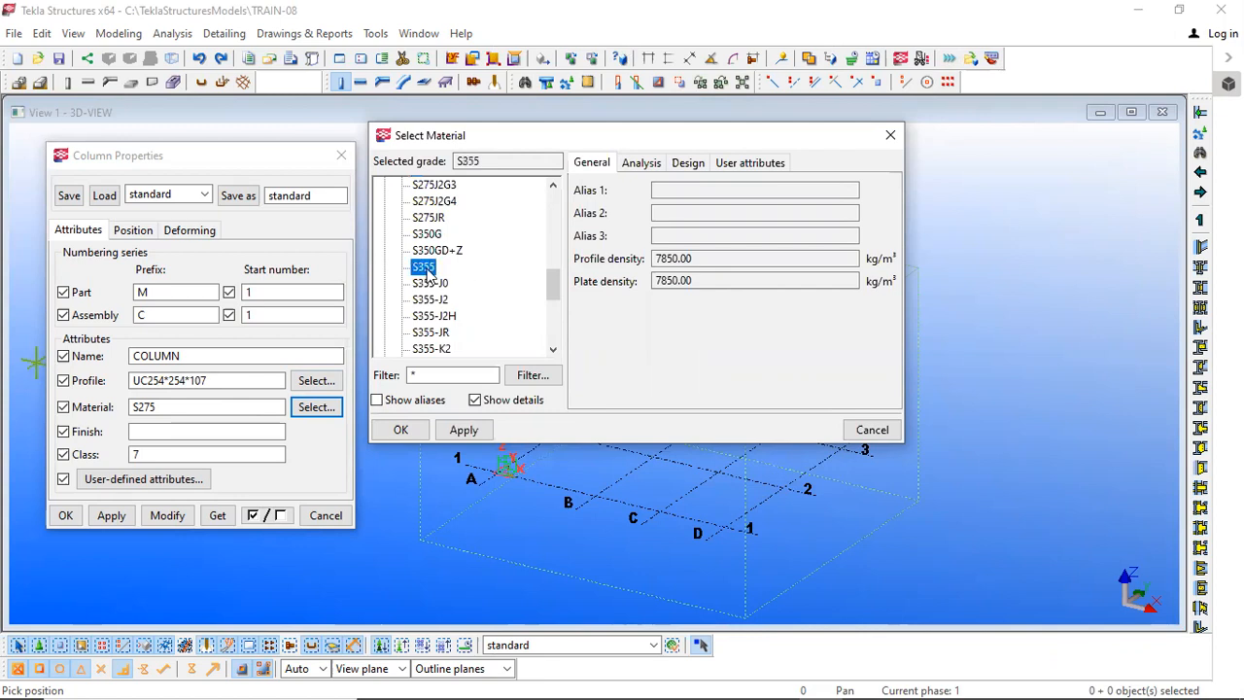
{"action": "left_click", "coordinate": [463, 430]}
{"action": "left_click", "coordinate": [400, 429]}
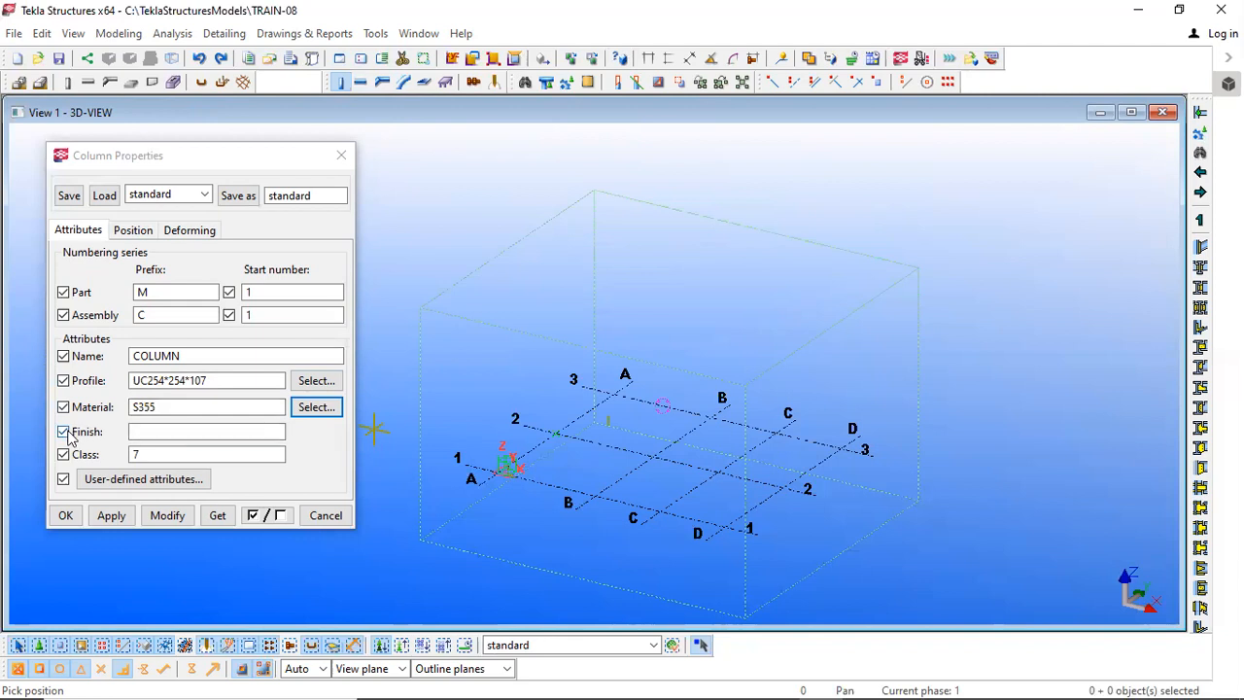
Step: Examine the column's finish and class attributes
{"action": "left_click", "coordinate": [149, 431]}
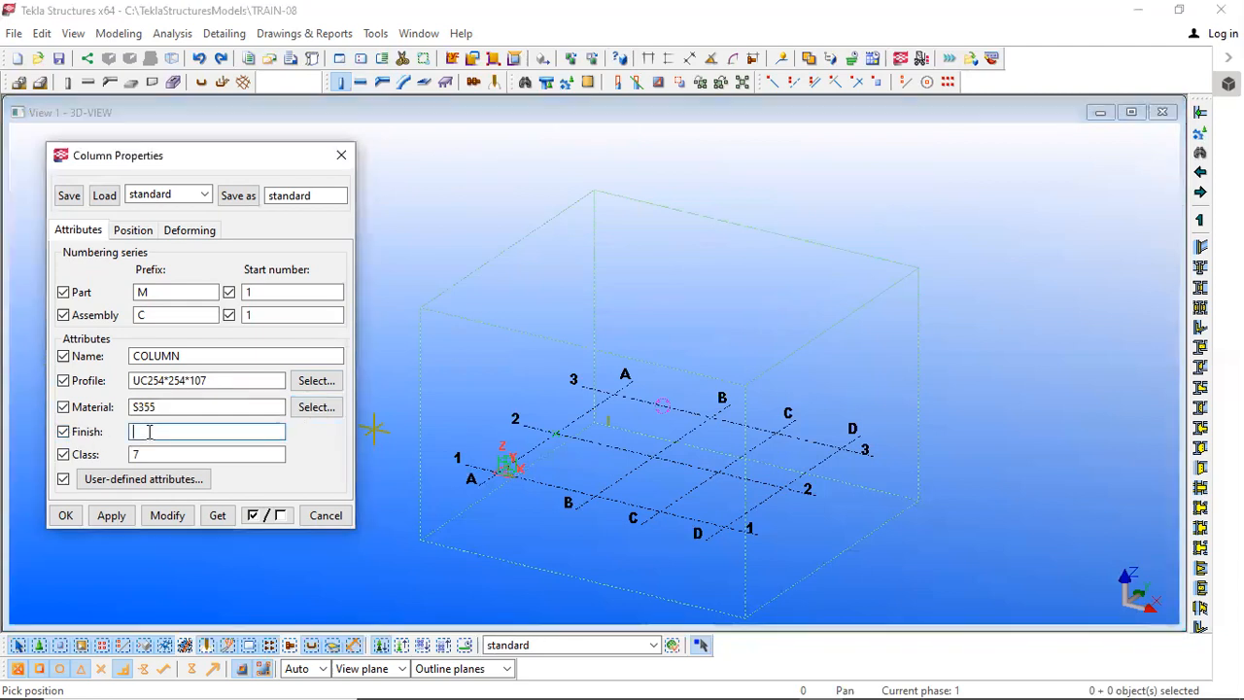
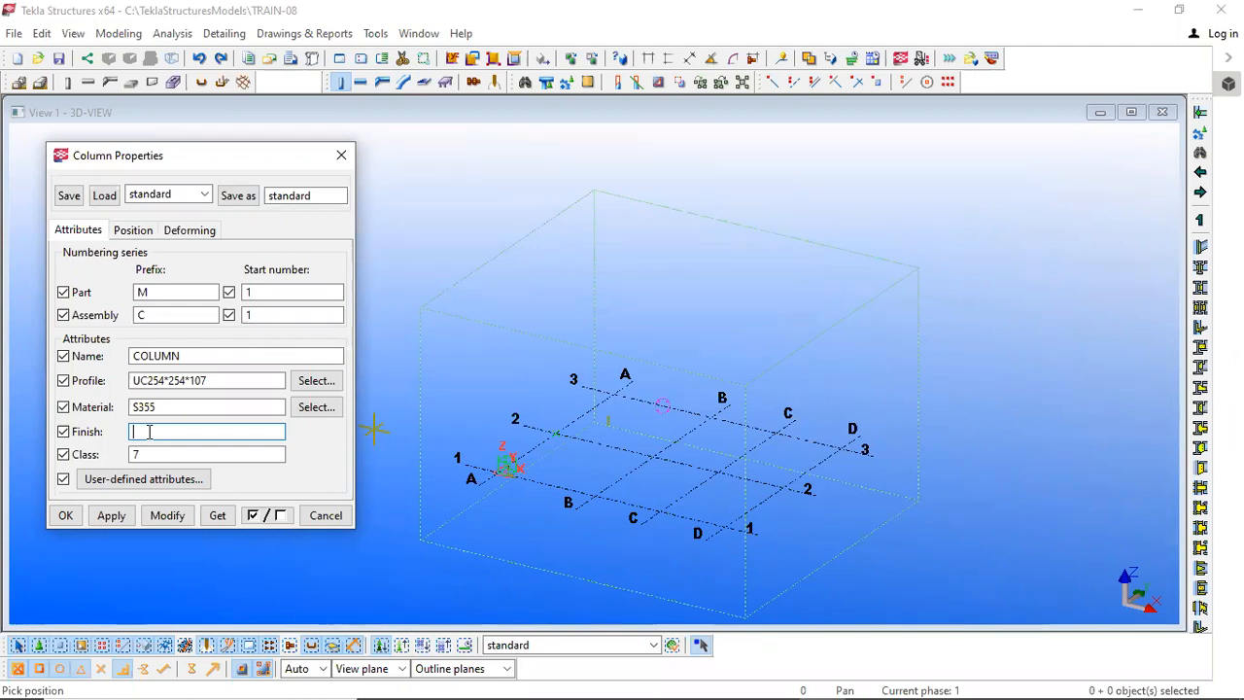
{"action": "double_click", "coordinate": [163, 449]}
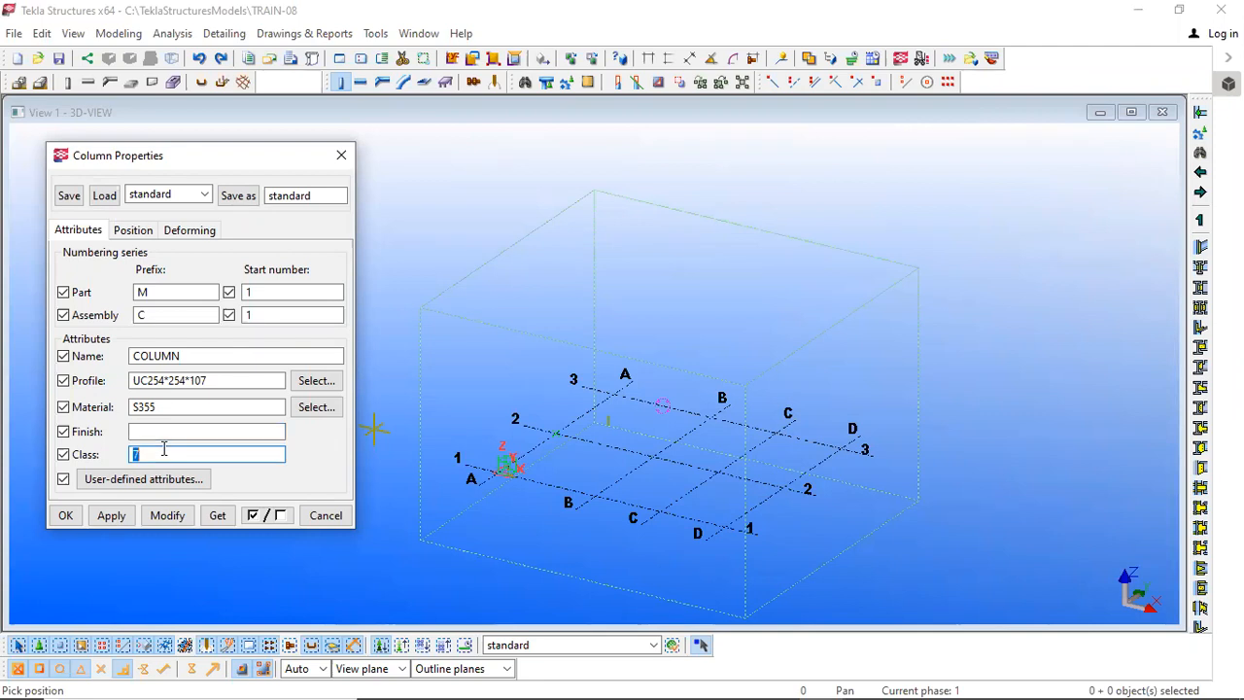
{"action": "key", "text": "XF86AudioMute"}
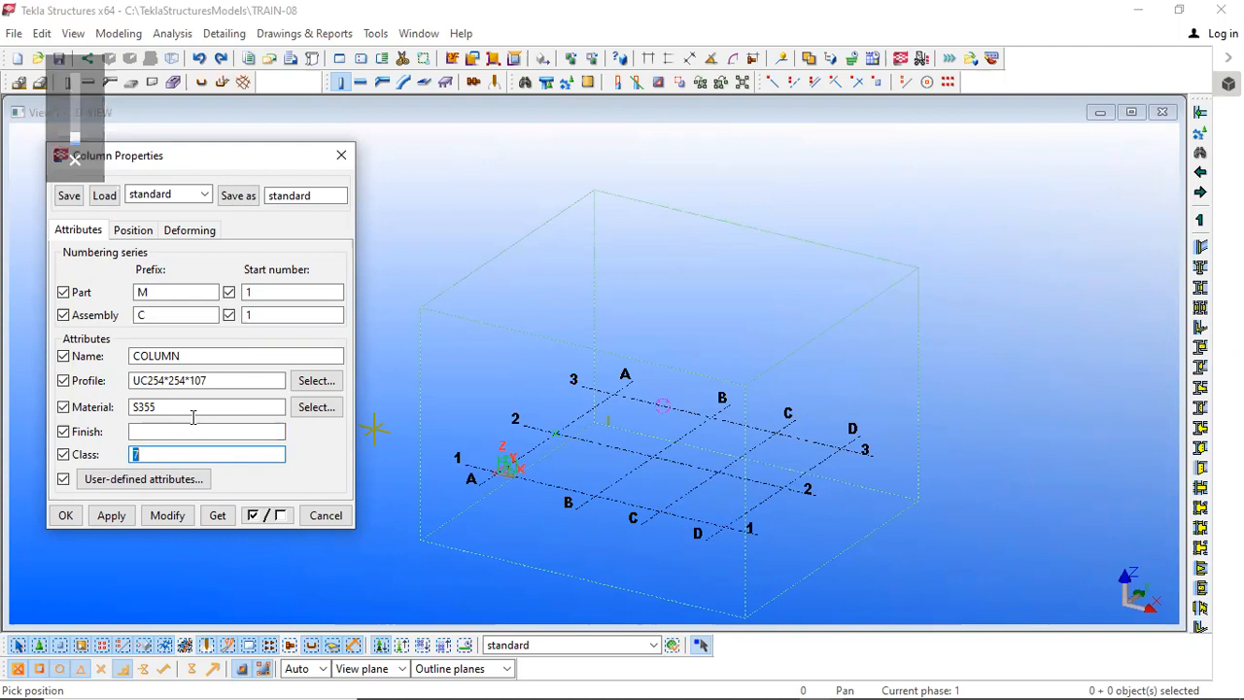
{"action": "key", "text": "F1"}
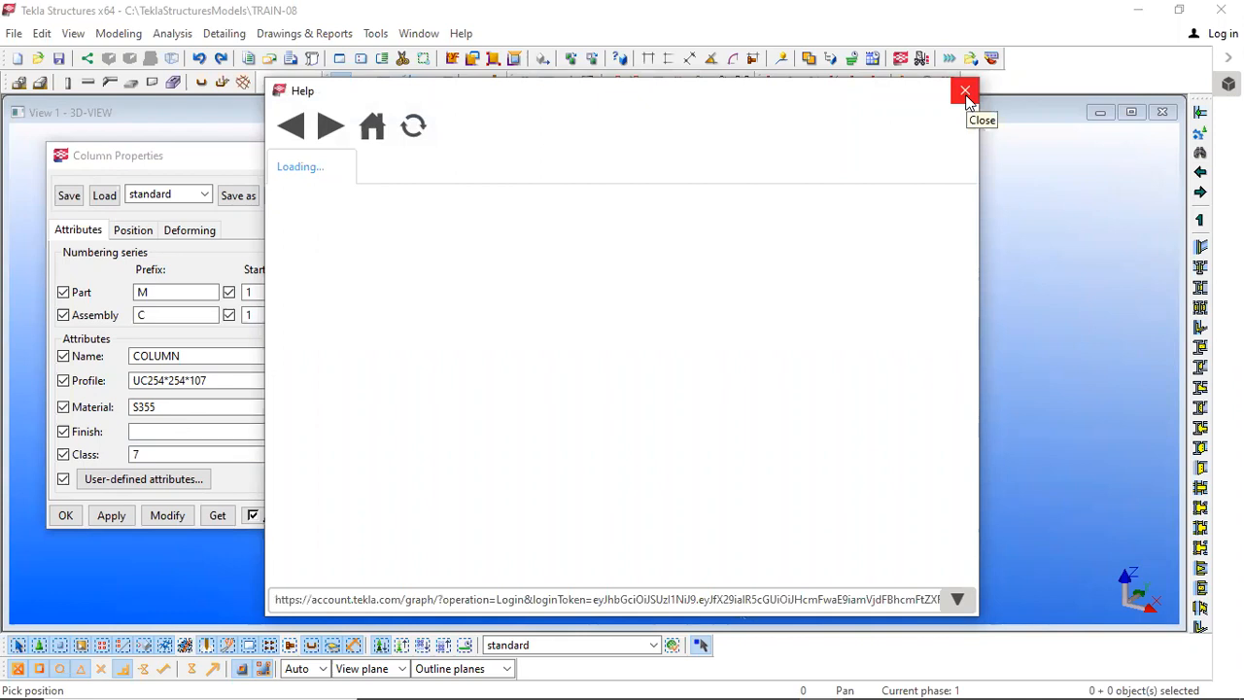
{"action": "left_click", "coordinate": [965, 92]}
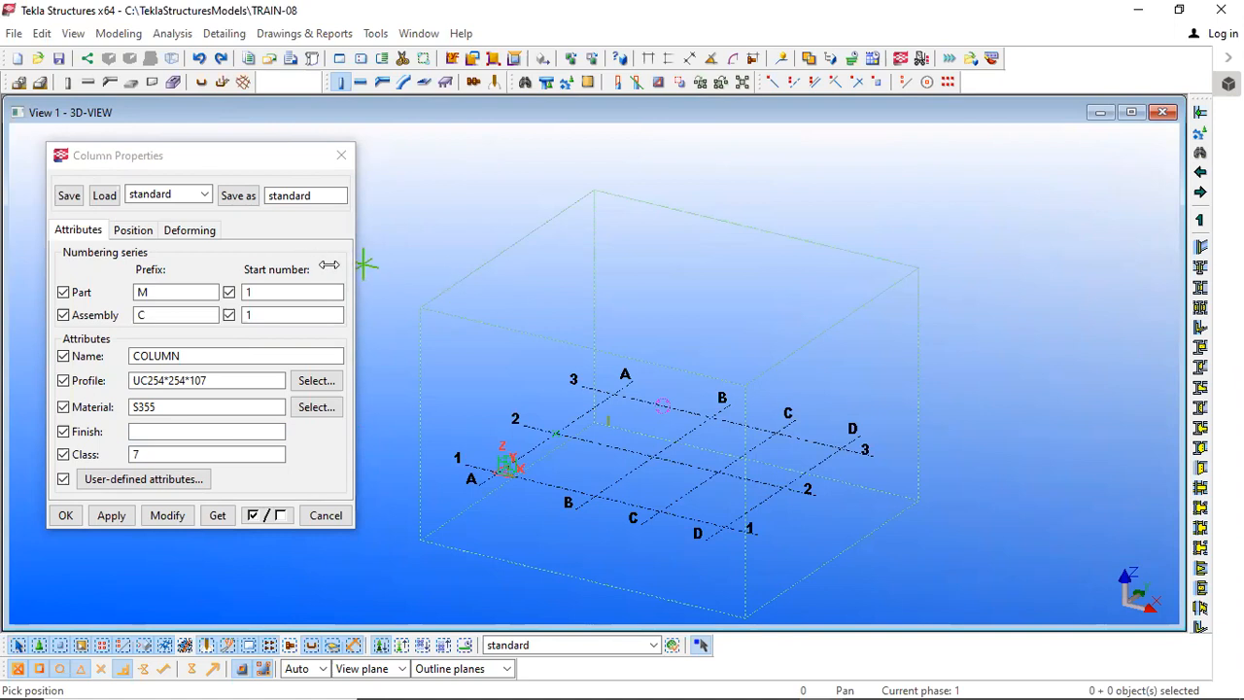
{"action": "double_click", "coordinate": [144, 452]}
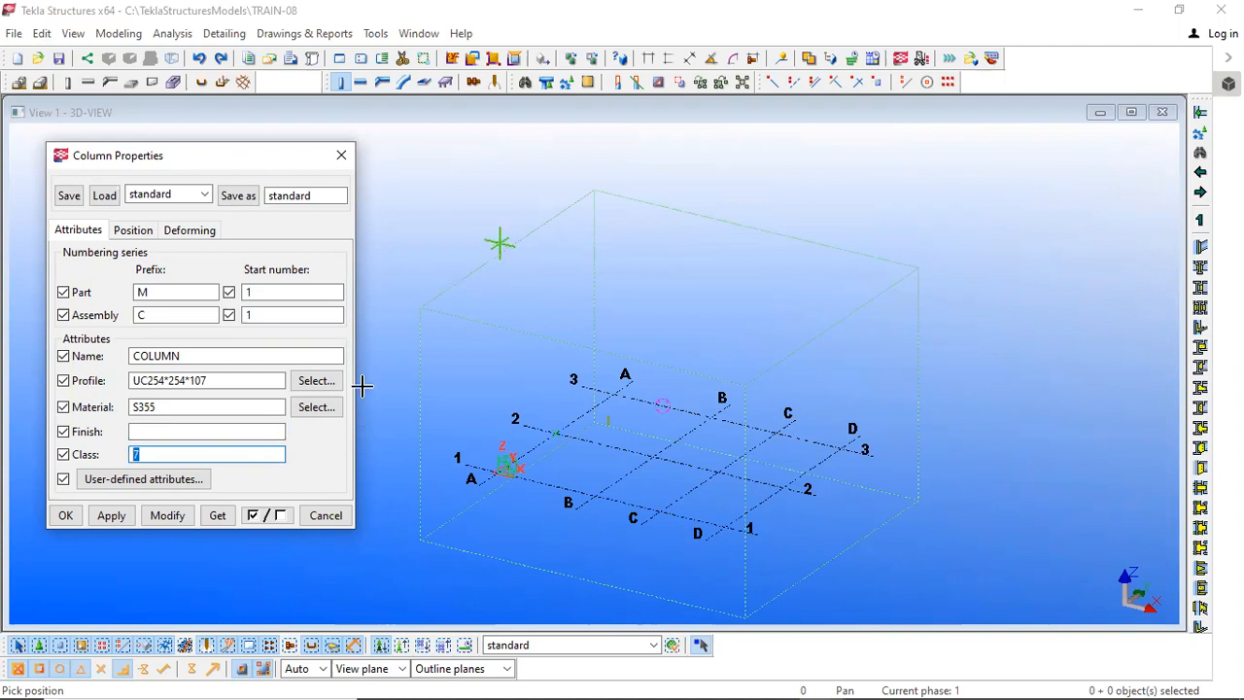
Step: Place a column at grid intersection A-1 and end the column command
{"action": "left_click", "coordinate": [497, 471]}
{"action": "middle_click_drag", "start_coordinate": [533, 405], "coordinate": [578, 322]}
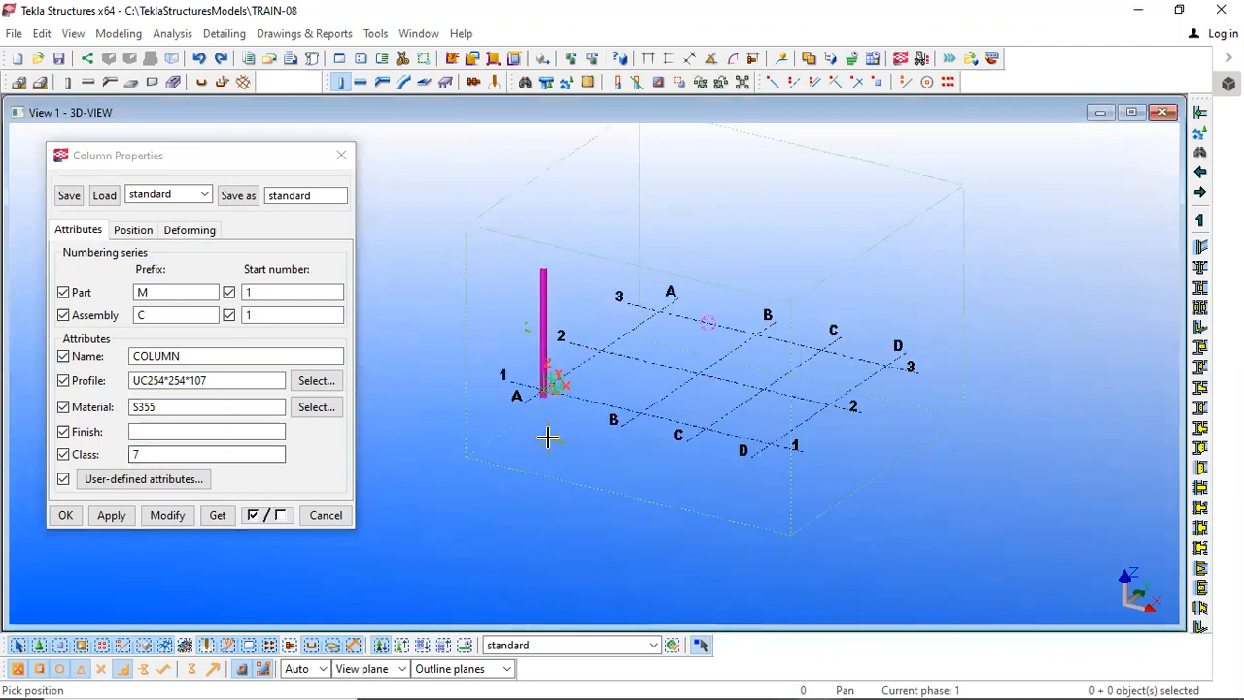
{"action": "scroll", "coordinate": [550, 436], "scroll_direction": "up", "scroll_amount": 6}
{"action": "scroll", "coordinate": [600, 224], "scroll_direction": "down", "scroll_amount": 2}
{"action": "middle_click_drag", "start_coordinate": [599, 224], "coordinate": [518, 316]}
{"action": "right_click", "coordinate": [567, 245]}
{"action": "left_click", "coordinate": [599, 254]}
{"action": "middle_click_drag", "start_coordinate": [567, 238], "coordinate": [553, 275]}
Step: Undo the column placed at grid intersection A-1
{"action": "key", "text": "ctrl+z"}
{"action": "scroll", "coordinate": [536, 280], "scroll_direction": "down", "scroll_amount": 3}
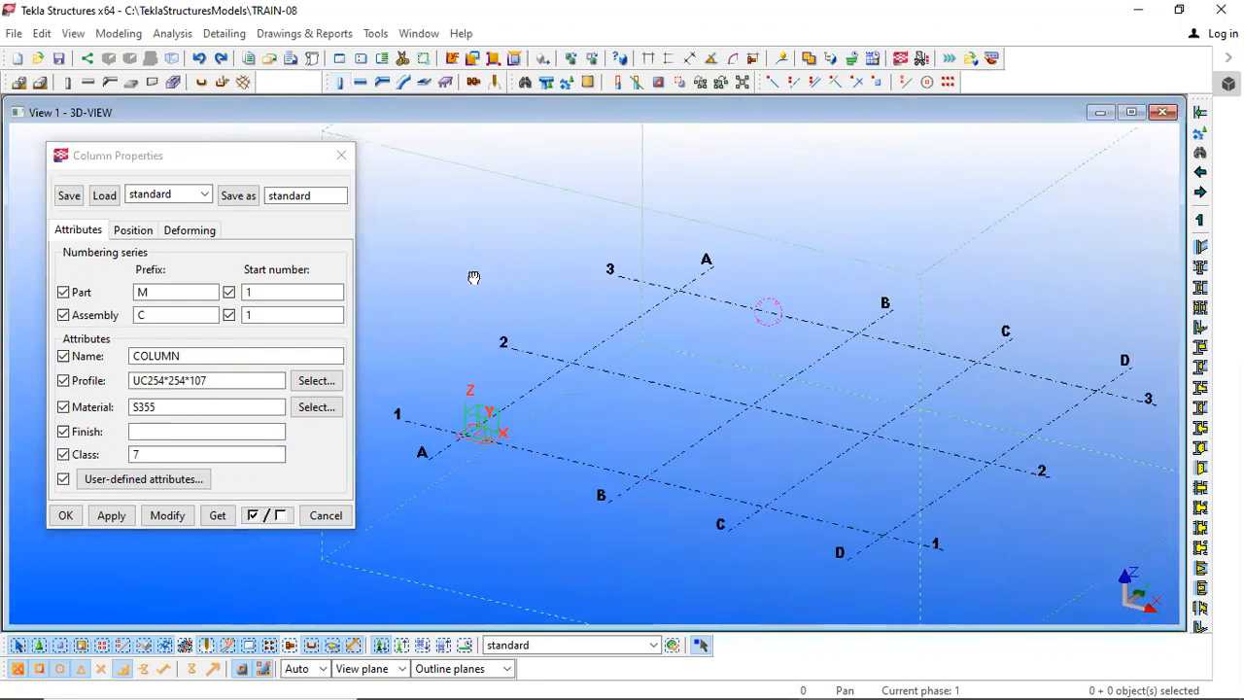
{"action": "scroll", "coordinate": [433, 321], "scroll_direction": "down", "scroll_amount": 3}
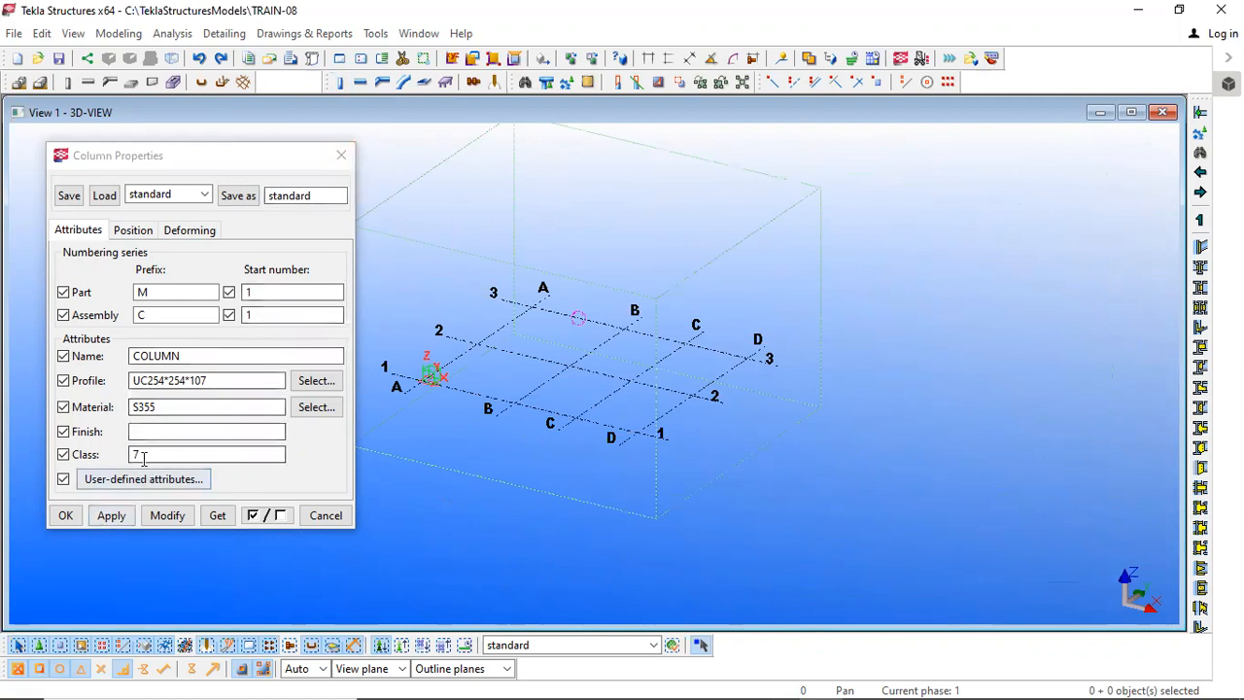
Step: Check the column's class and position settings, and accept the column properties
{"action": "left_click_drag", "start_coordinate": [145, 456], "coordinate": [15, 447]}
{"action": "left_click", "coordinate": [144, 236]}
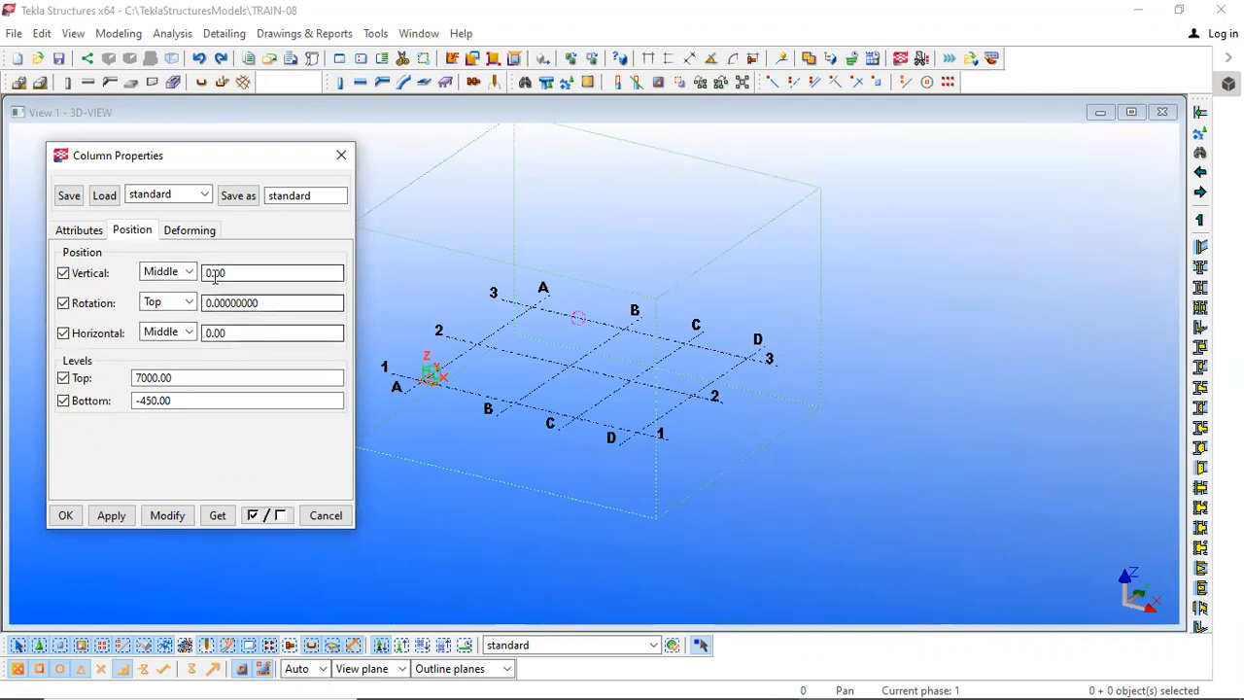
{"action": "left_click", "coordinate": [70, 230]}
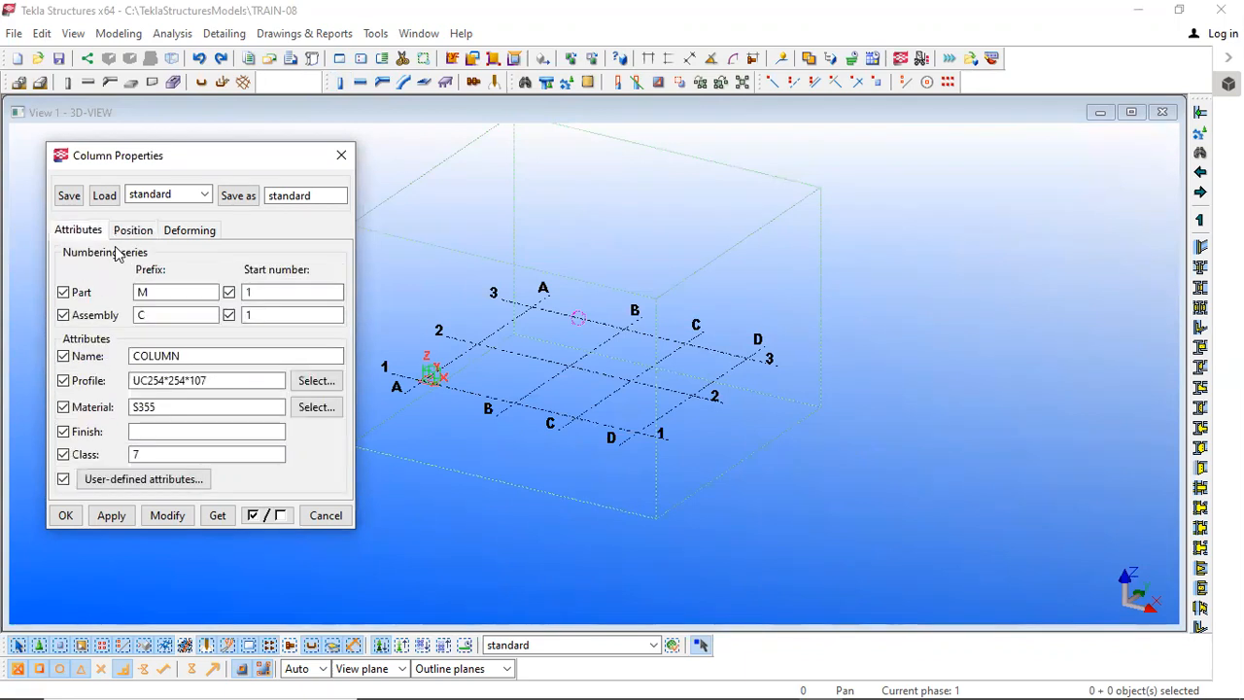
{"action": "left_click", "coordinate": [65, 516]}
{"action": "left_click", "coordinate": [362, 307]}
Step: Open the steel beam properties beside the grid and examine the beam's numbering prefixes, name and material
{"action": "middle_click_drag", "start_coordinate": [414, 373], "coordinate": [286, 370]}
{"action": "scroll", "coordinate": [236, 328], "scroll_direction": "up", "scroll_amount": 5}
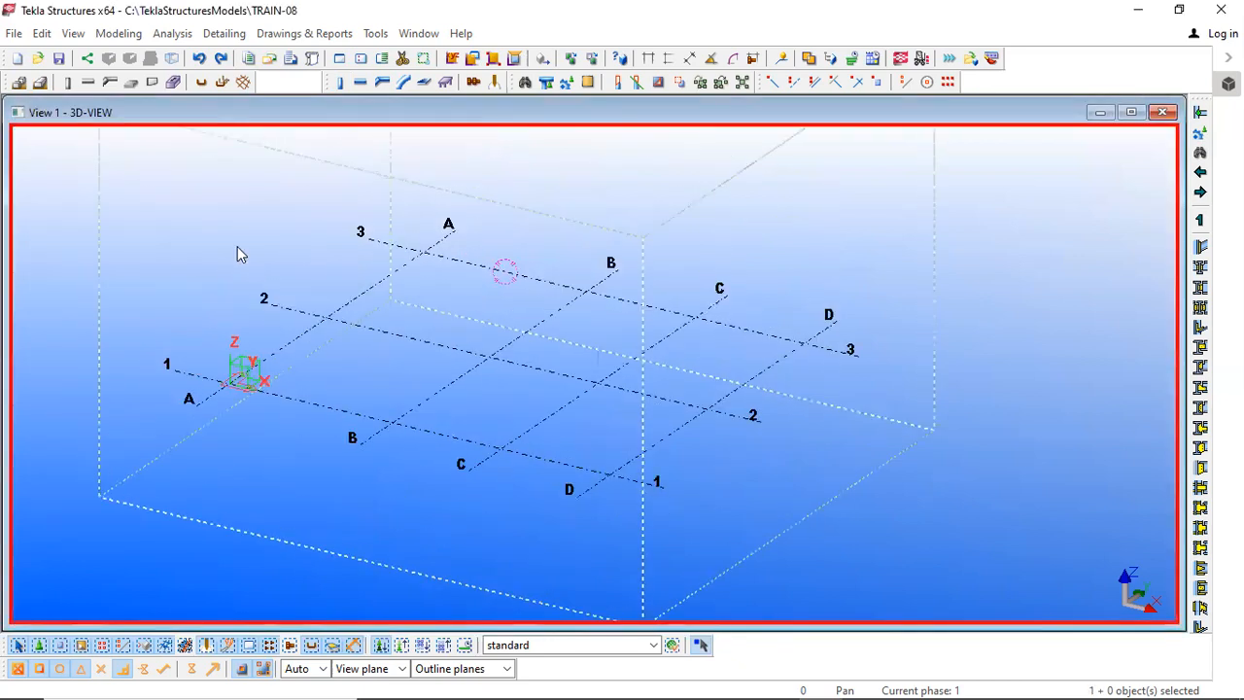
{"action": "double_click", "coordinate": [361, 82]}
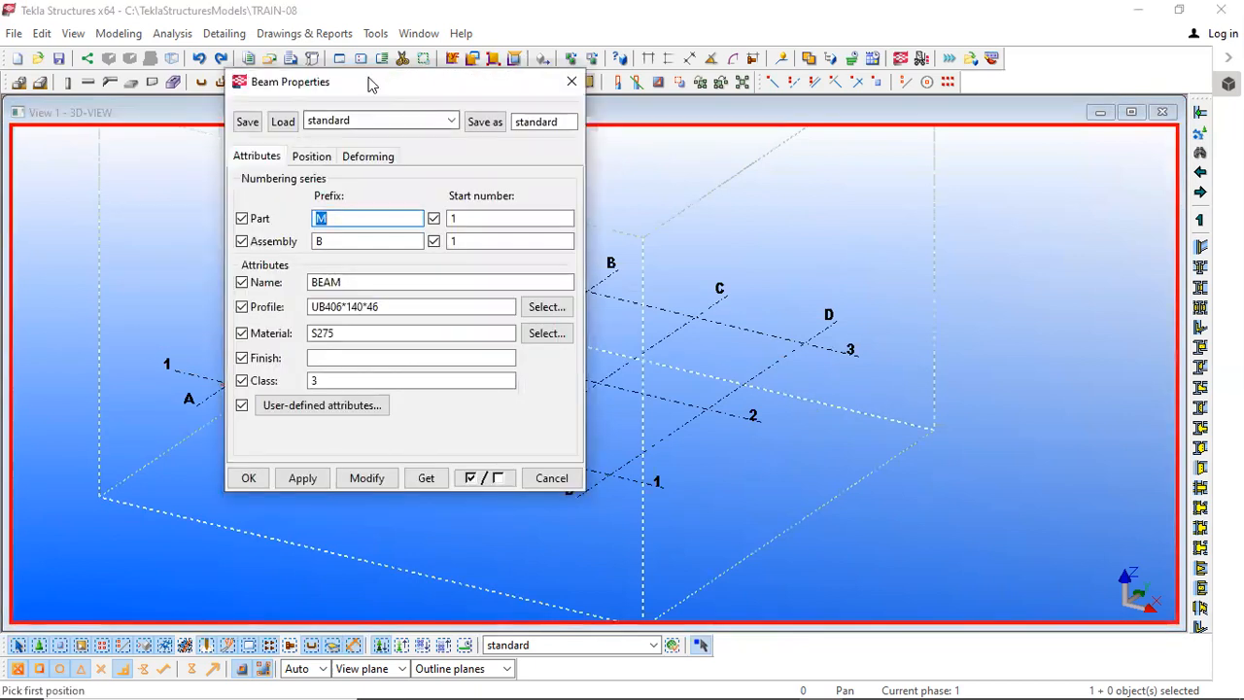
{"action": "left_click_drag", "start_coordinate": [368, 84], "coordinate": [207, 125]}
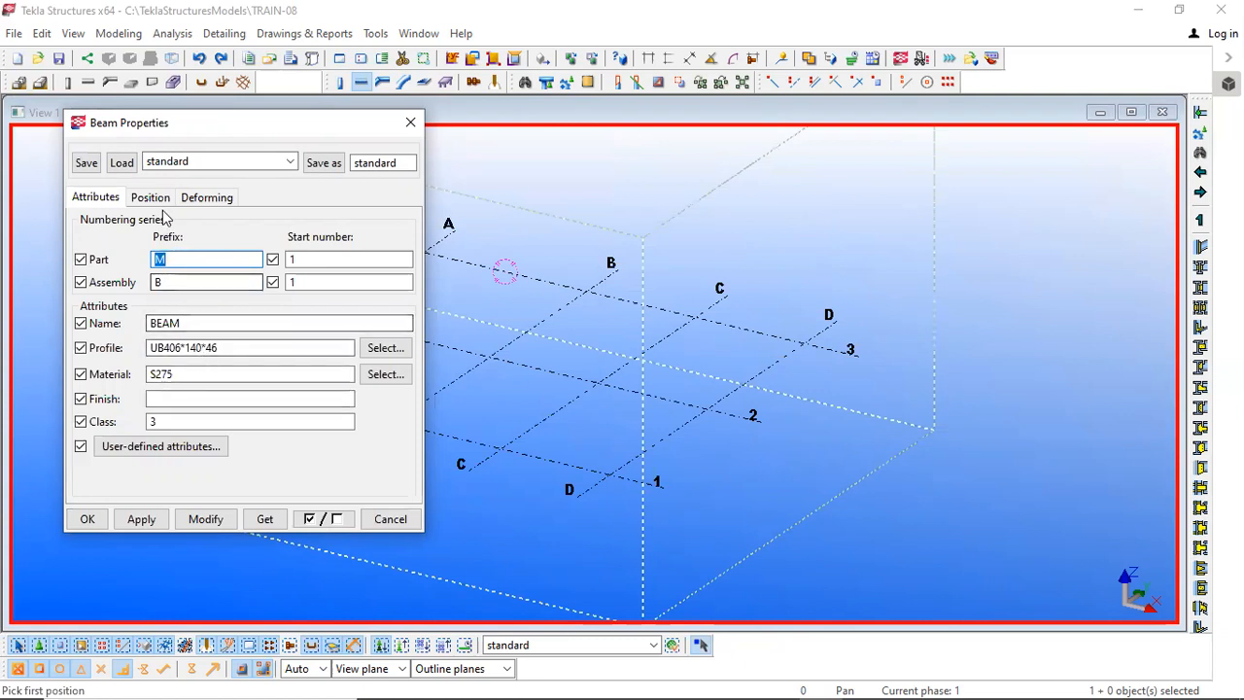
{"action": "double_click", "coordinate": [197, 325]}
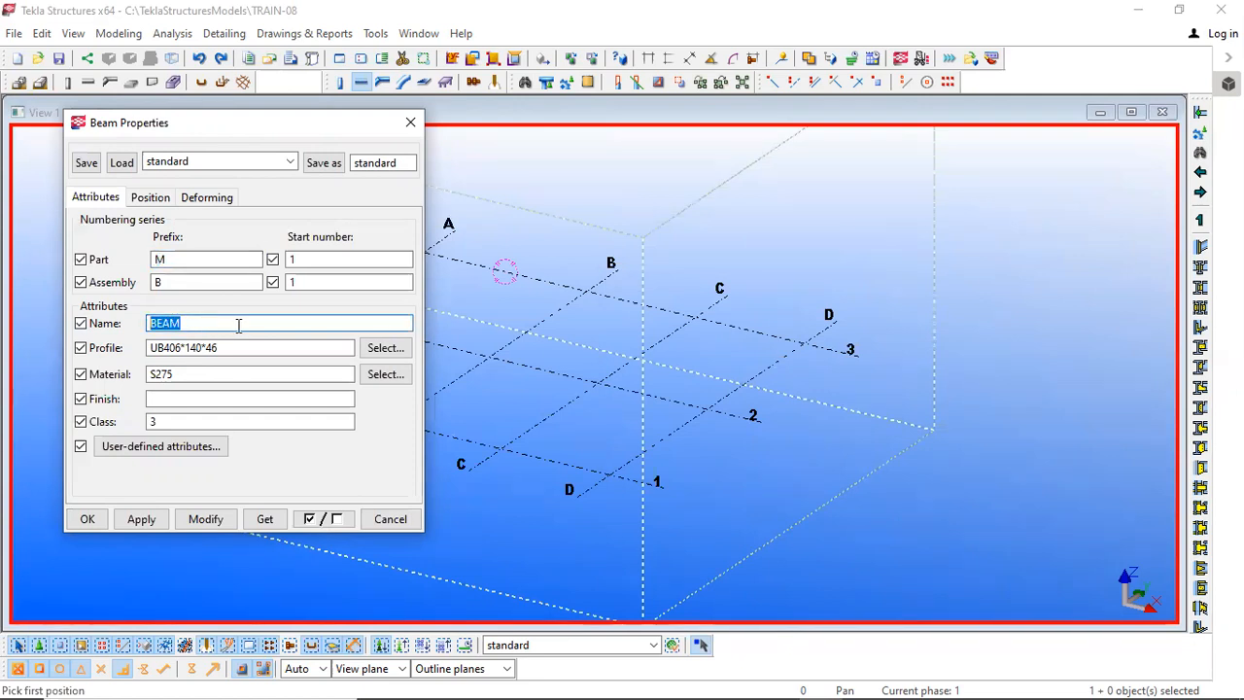
{"action": "left_click", "coordinate": [192, 282]}
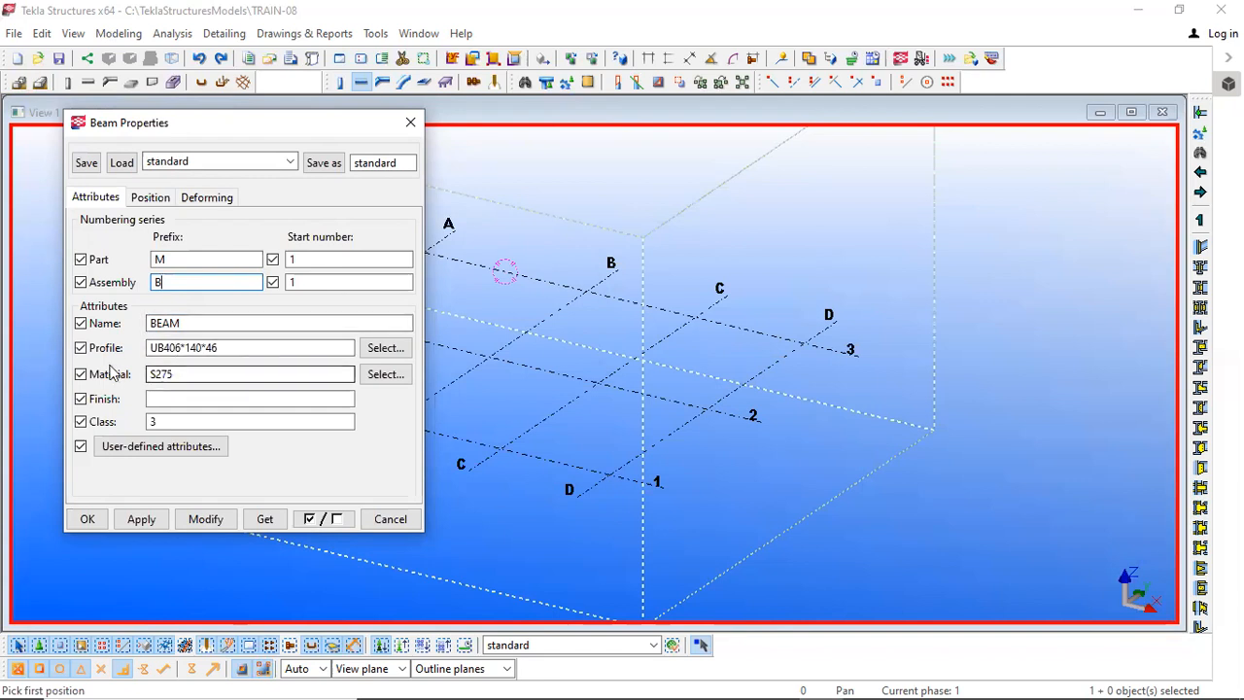
{"action": "left_click_drag", "start_coordinate": [188, 370], "coordinate": [127, 368]}
{"action": "double_click", "coordinate": [167, 324]}
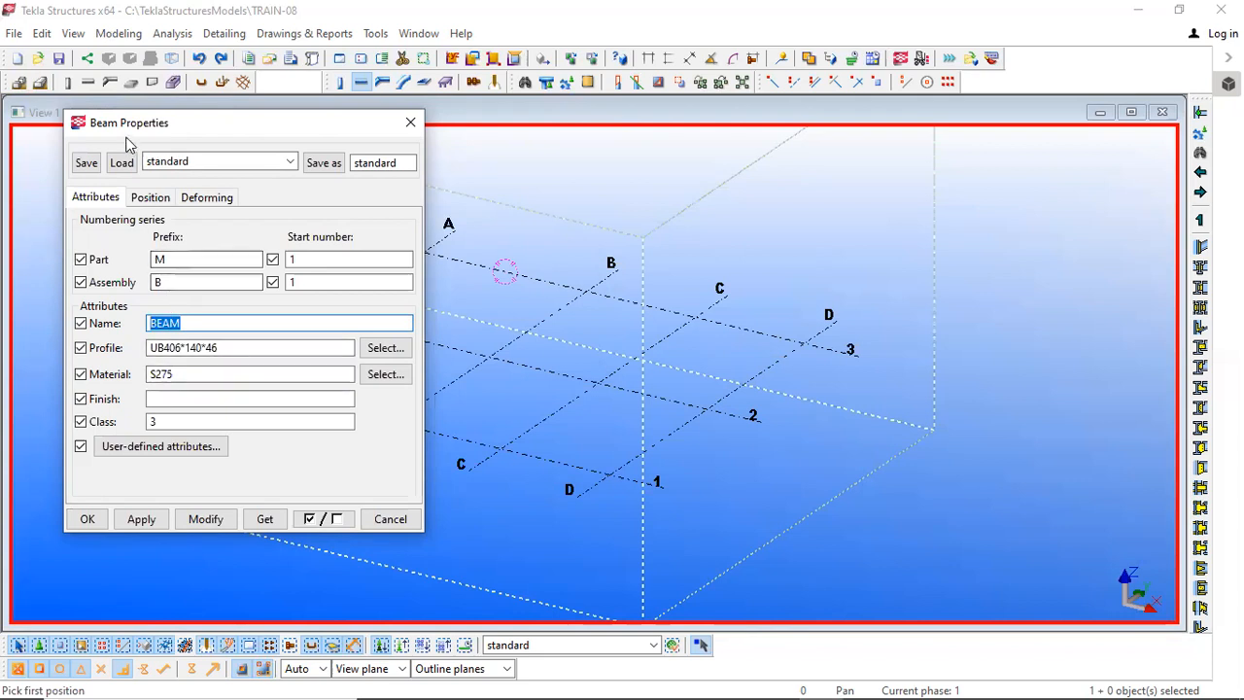